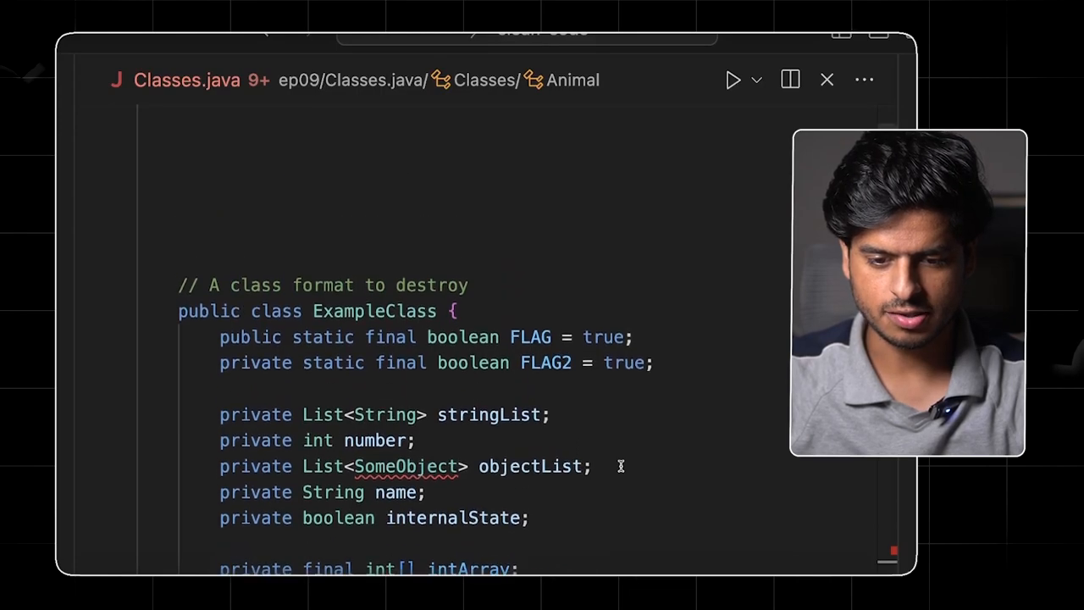
scroll(621, 466, "down", 2)
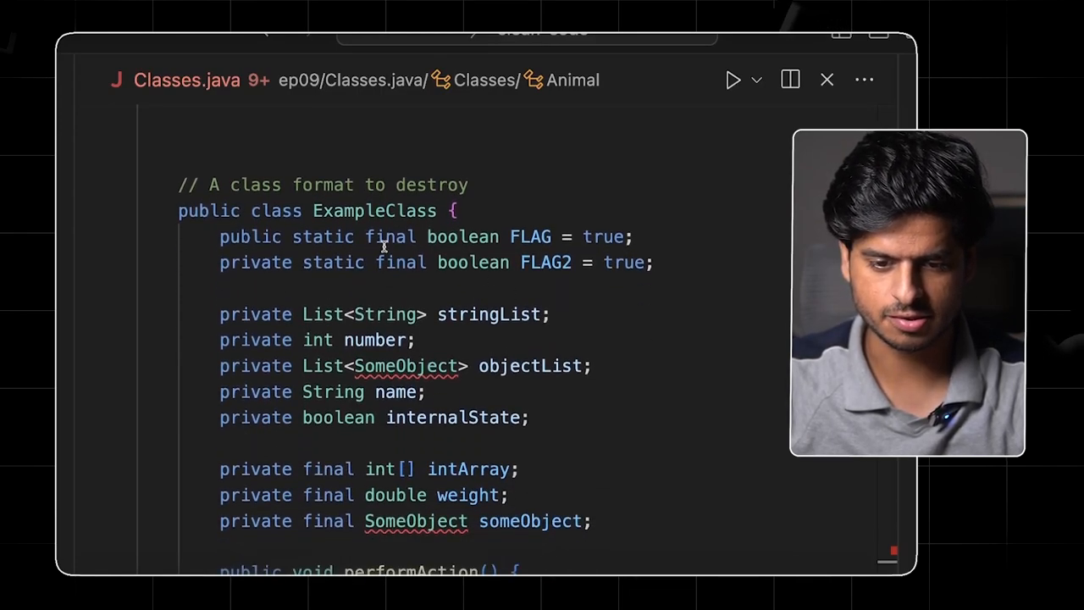
double_click(428, 241)
double_click(372, 340)
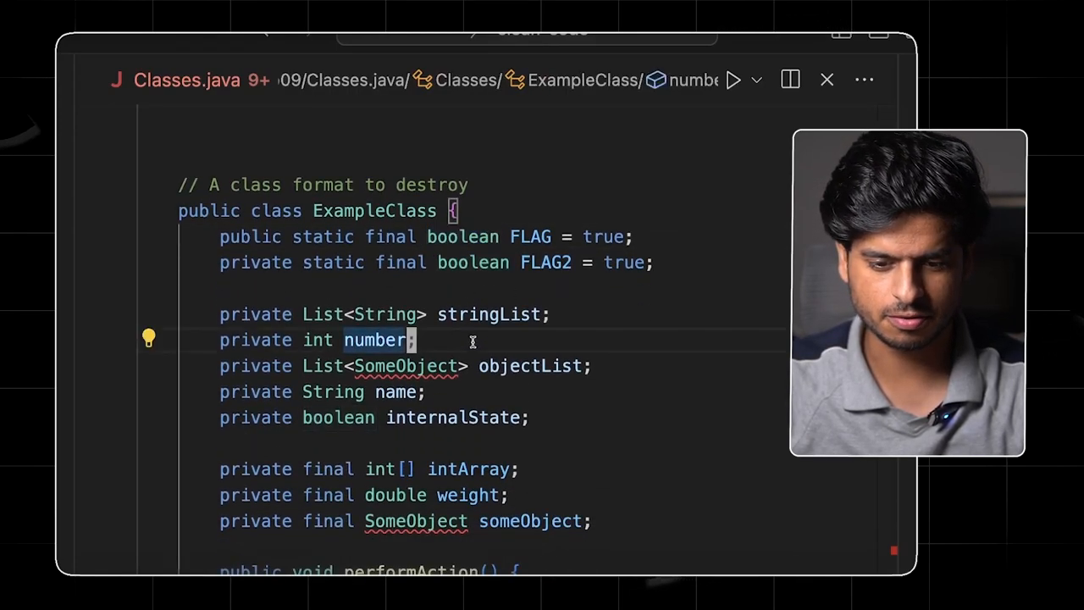
left_click_drag(529, 417, 222, 314)
left_click(278, 340)
scroll(278, 340, "down", 3)
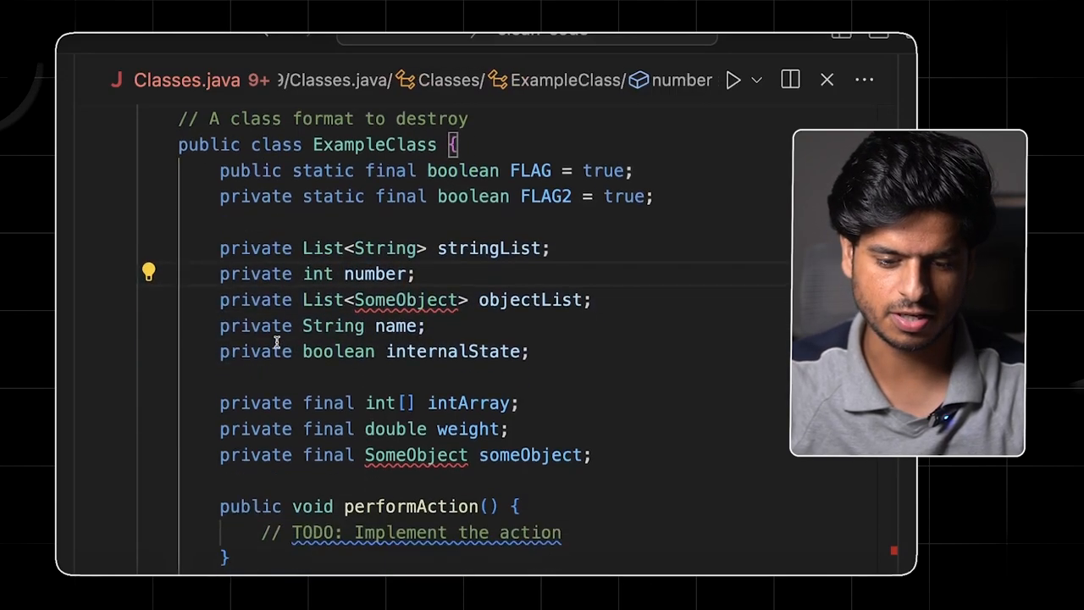
scroll(278, 340, "down", 3)
scroll(278, 340, "up", 2)
left_click(339, 352)
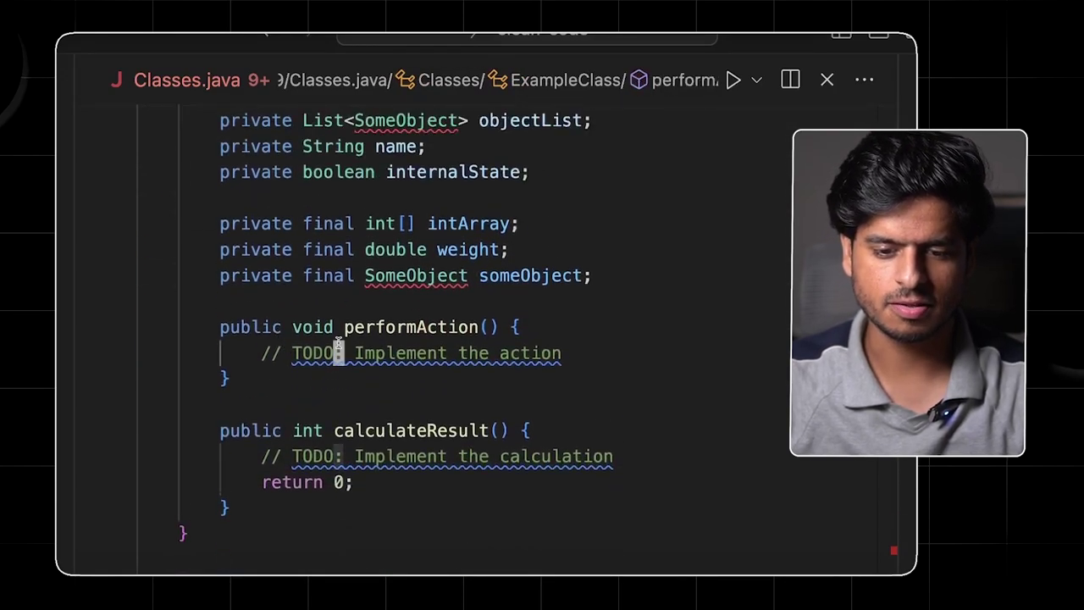
left_click(344, 456)
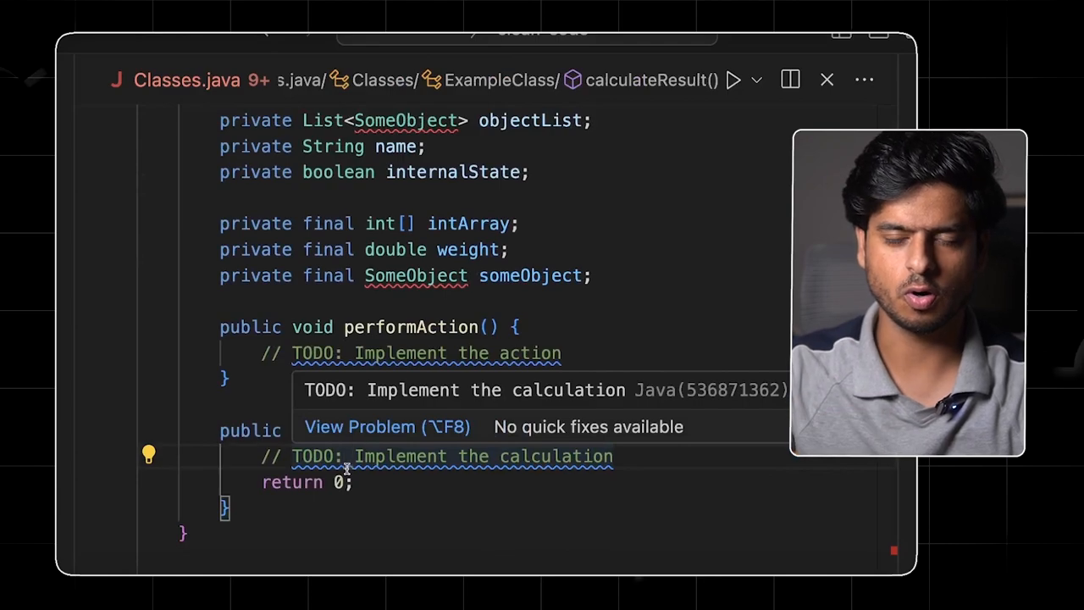
scroll(604, 293, "up", 5)
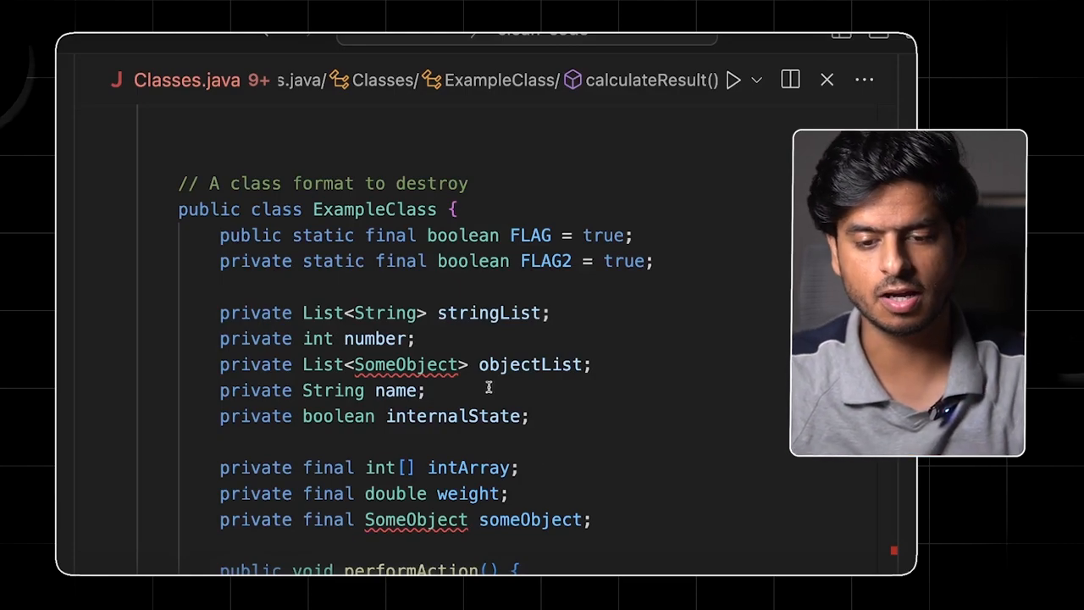
triple_click(377, 209)
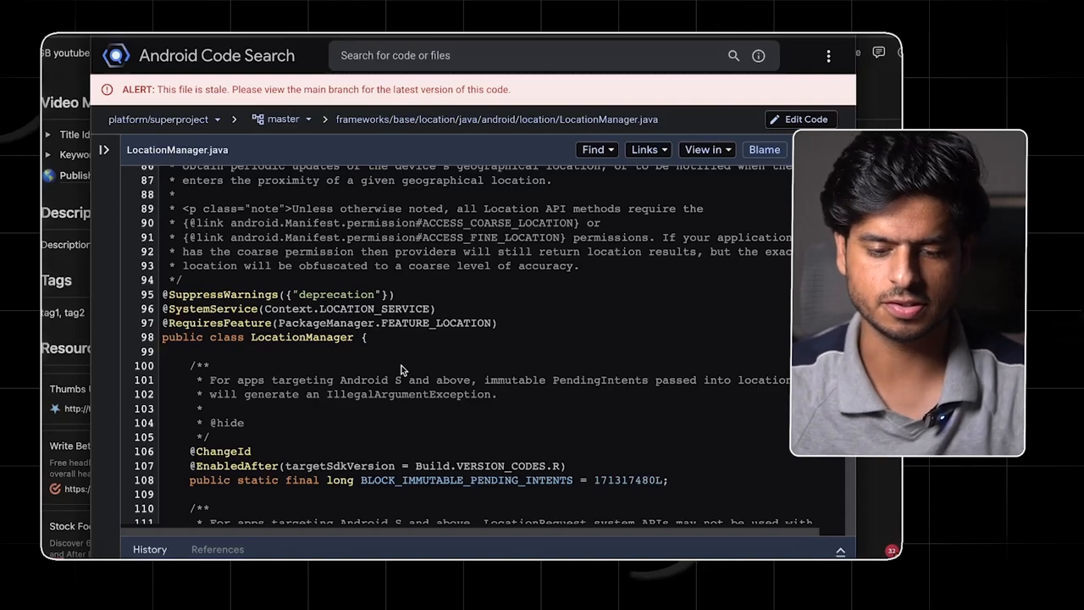
scroll(401, 369, "down", 1)
Highlight the BLOCK_IMMUTABLE_PENDING_INTENTS constant, sLocationListeners map and whitelist getter methods while reading LocationManager.java.
triple_click(640, 422)
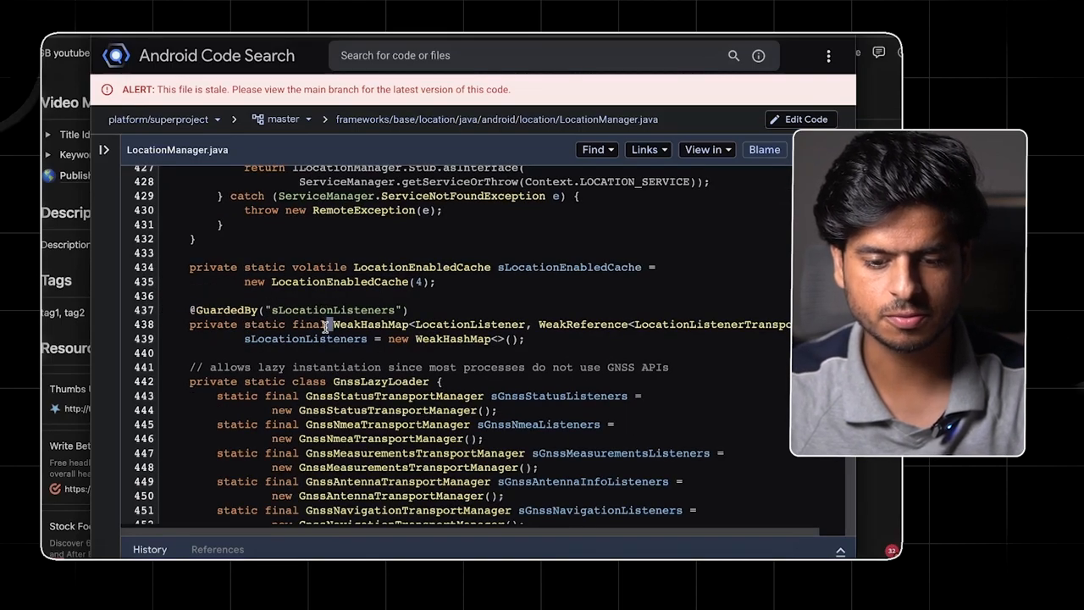
triple_click(325, 325)
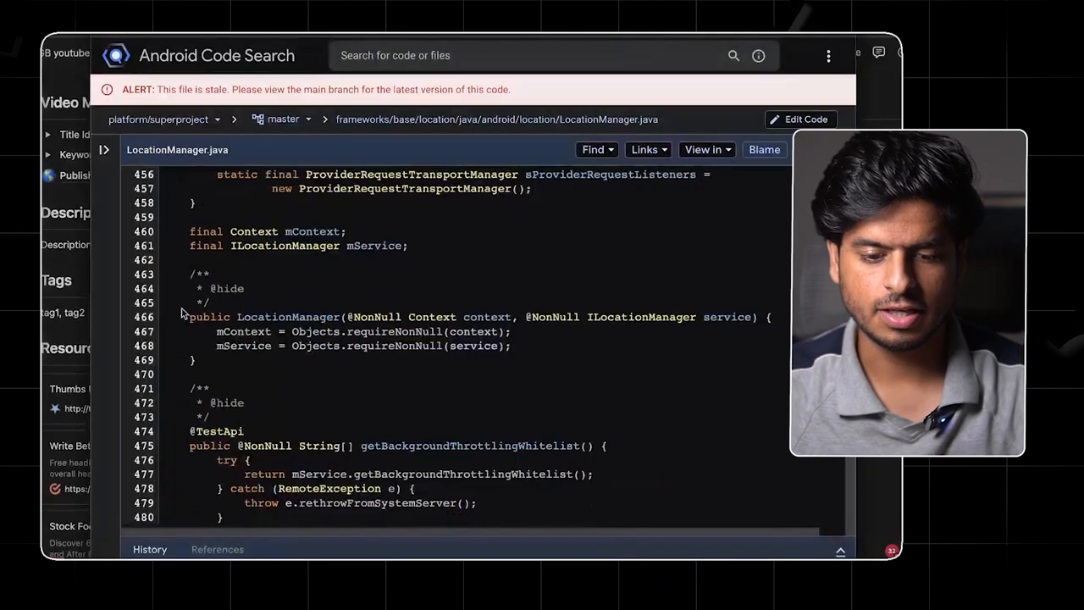
left_click_drag(190, 316, 246, 404)
scroll(249, 398, "down", 5)
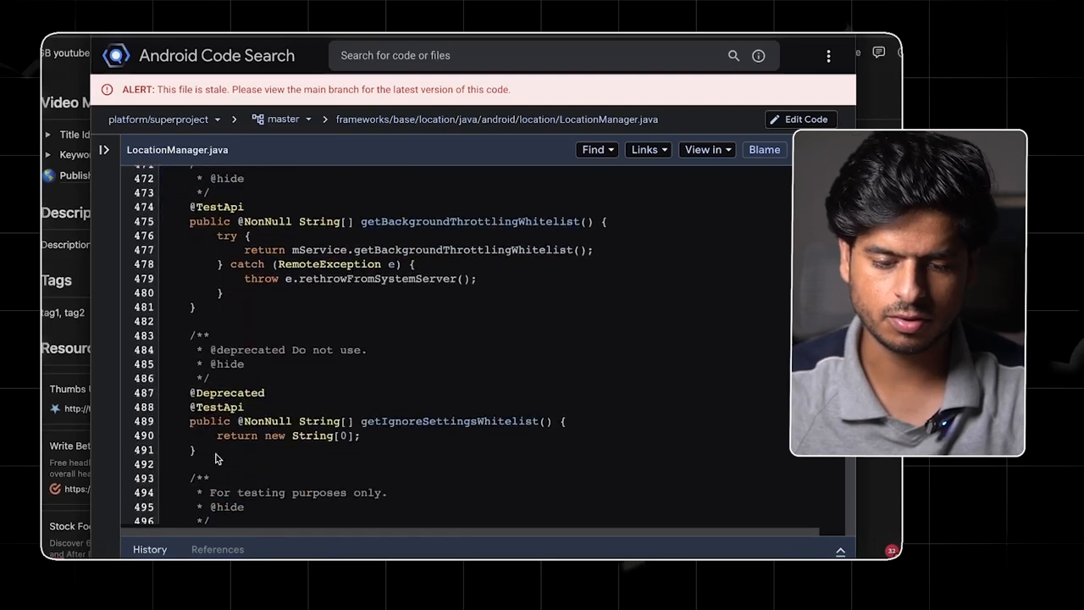
left_click_drag(211, 455, 182, 203)
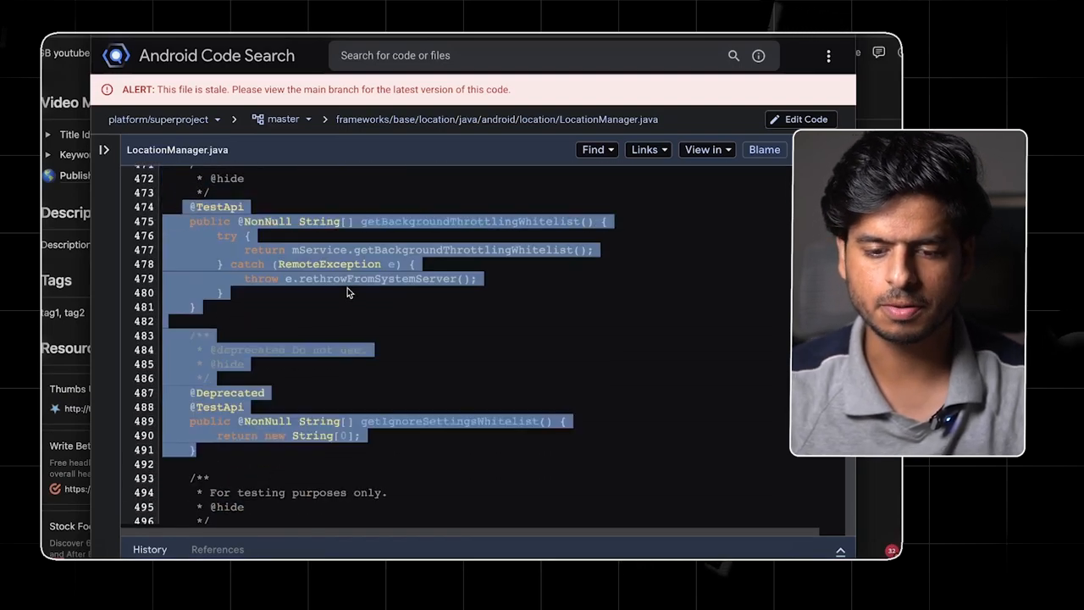
left_click(346, 292)
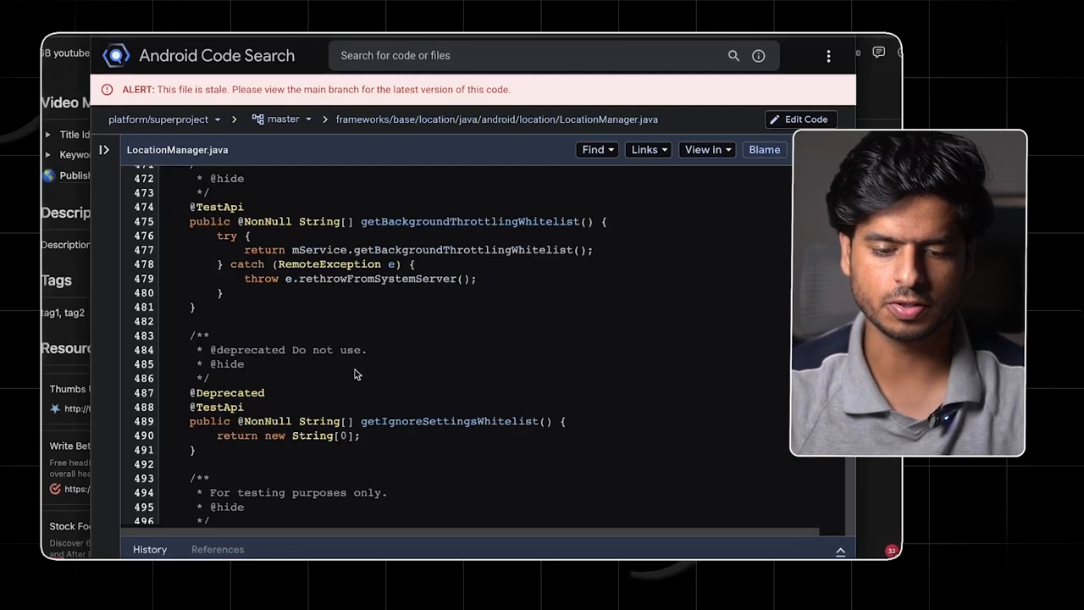
scroll(356, 374, "down", 3)
scroll(356, 374, "down", 3)
scroll(356, 382, "down", 2)
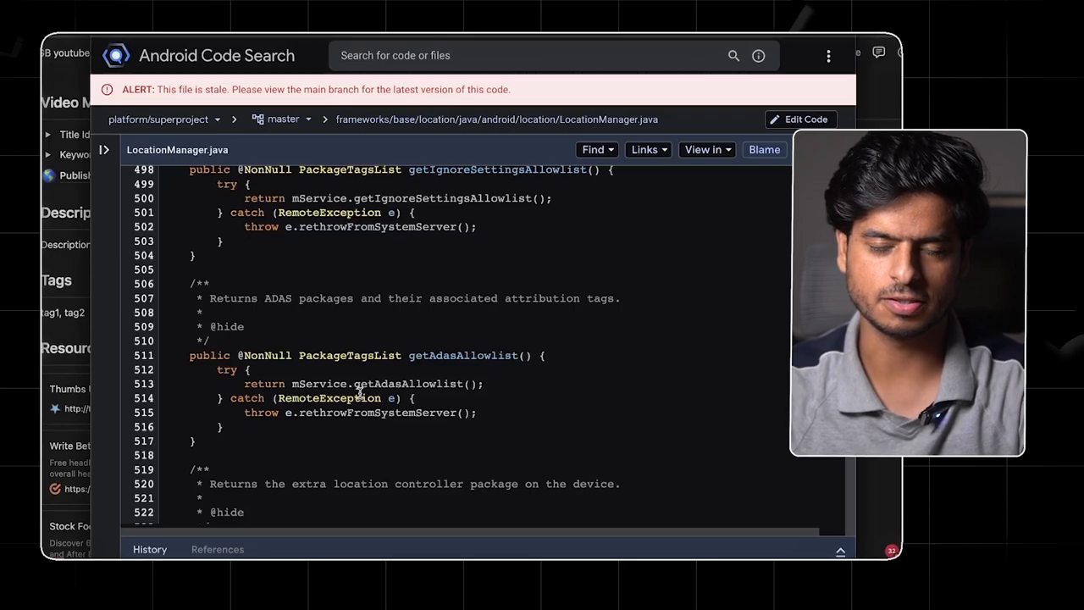
scroll(359, 392, "up", 10)
scroll(359, 391, "up", 3)
scroll(360, 391, "down", 4)
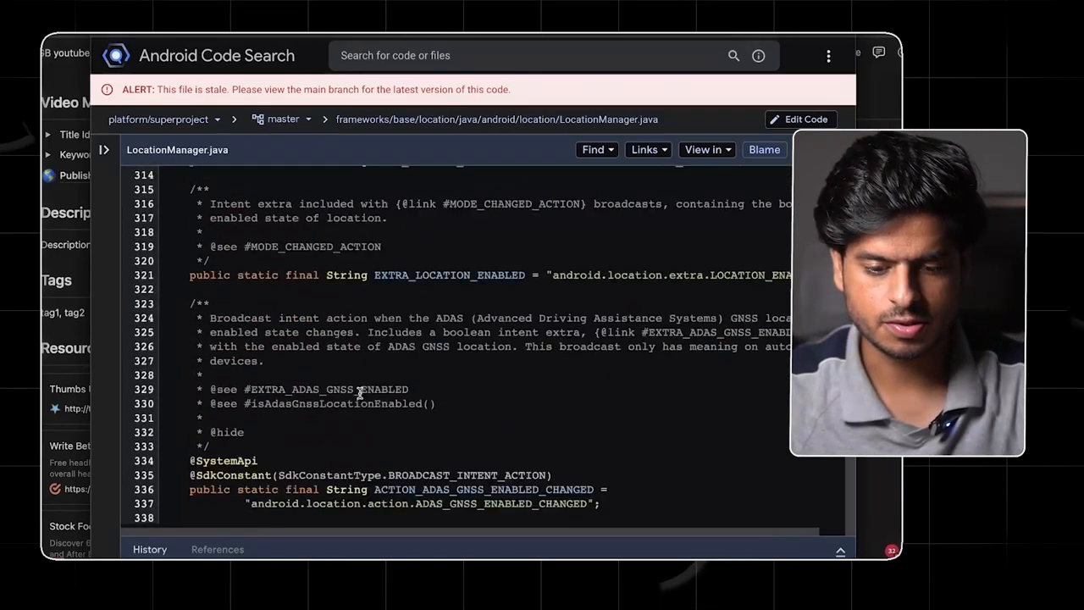
scroll(359, 391, "down", 5)
scroll(359, 392, "down", 2)
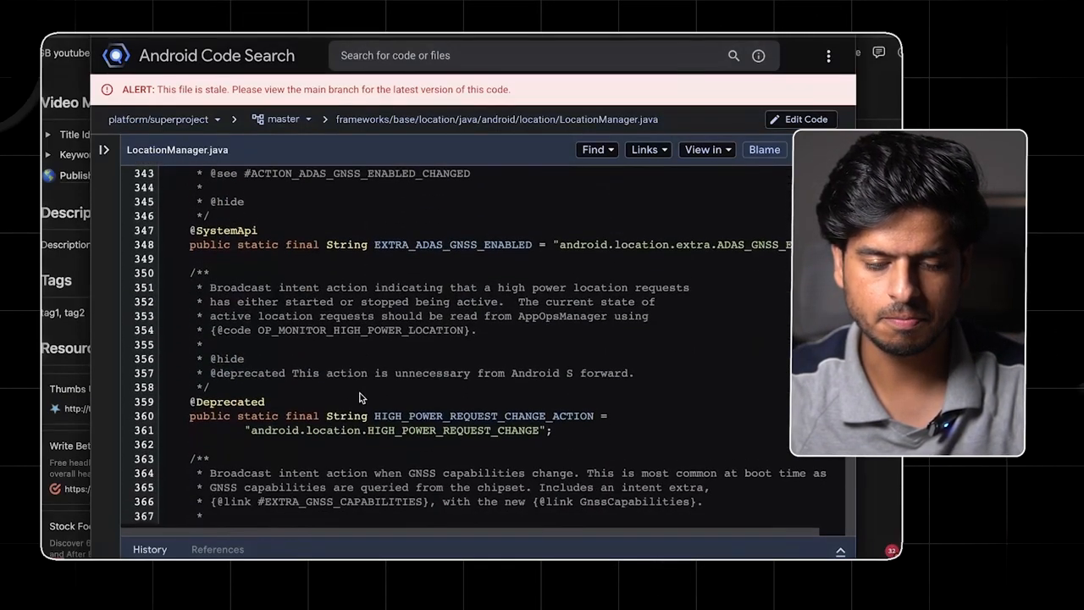
scroll(359, 391, "down", 3)
scroll(359, 396, "down", 1)
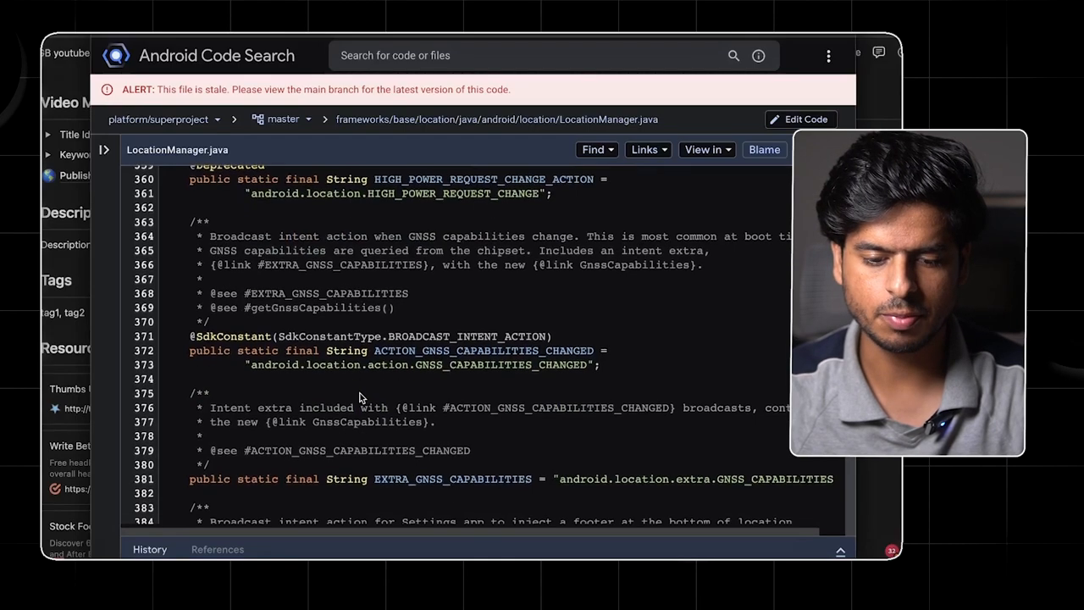
scroll(360, 396, "down", 8)
scroll(359, 396, "up", 3)
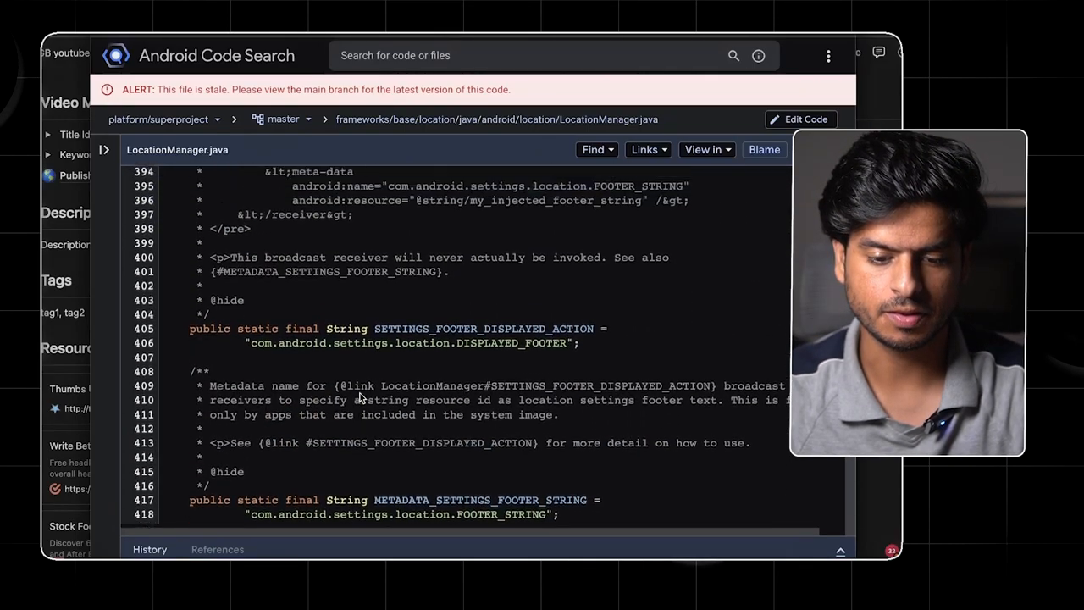
scroll(360, 396, "down", 4)
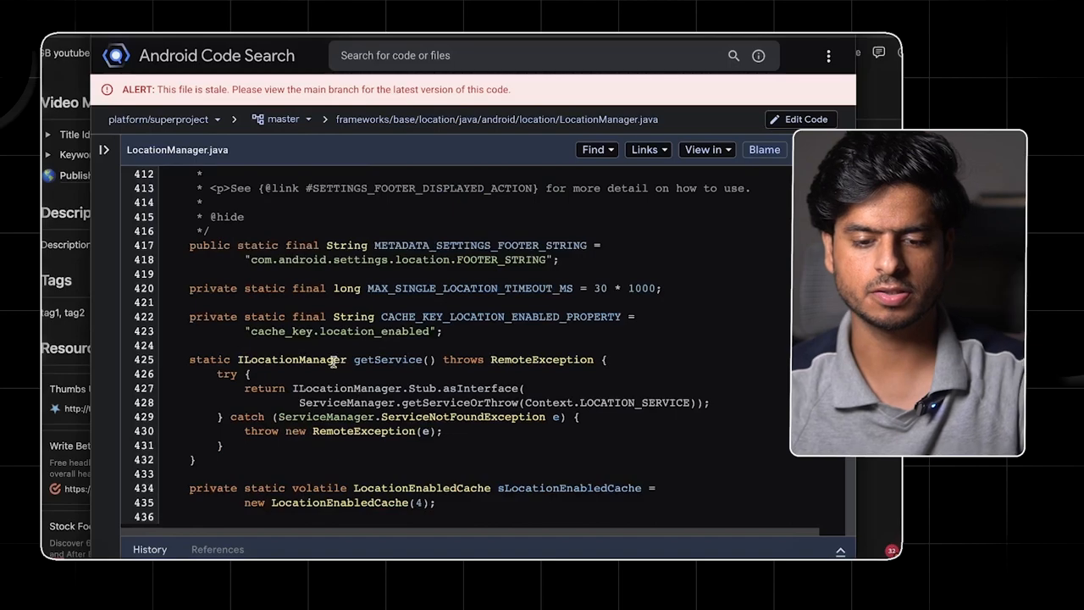
scroll(334, 362, "up", 2)
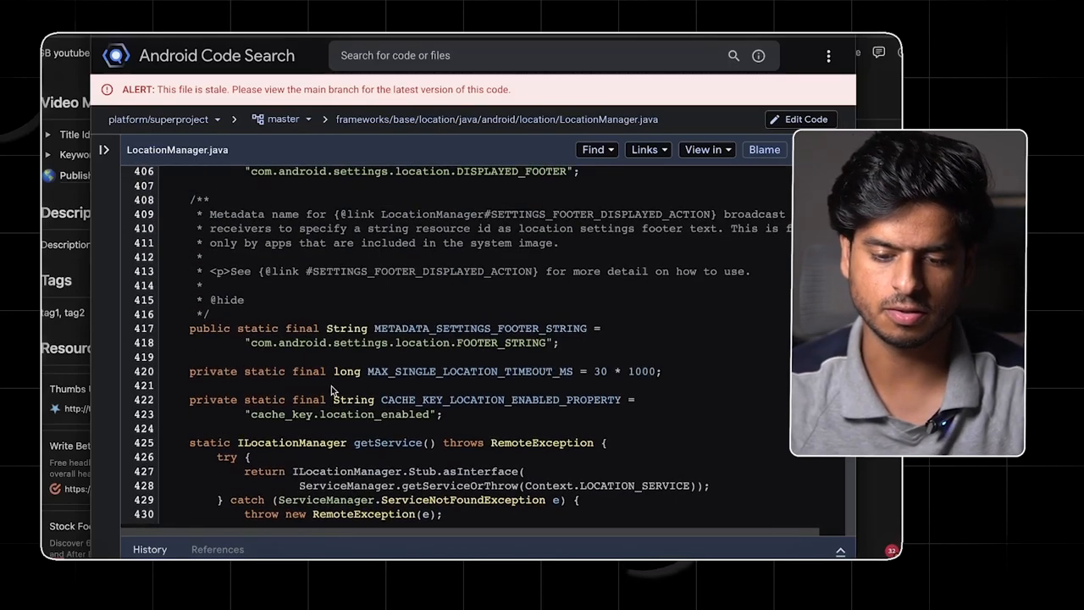
scroll(329, 457, "down", 3)
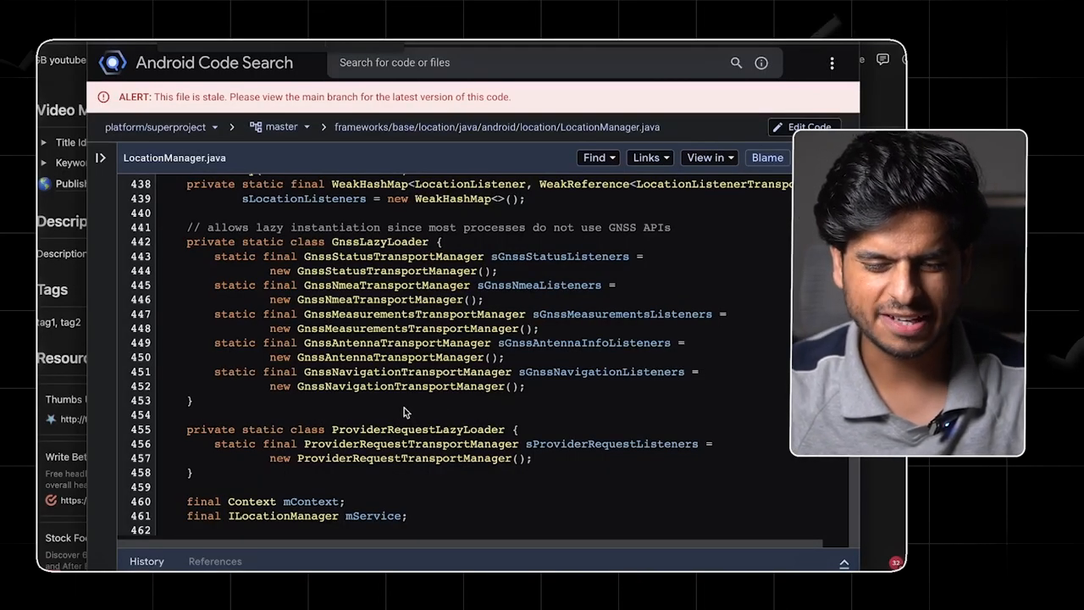
scroll(404, 408, "up", 1)
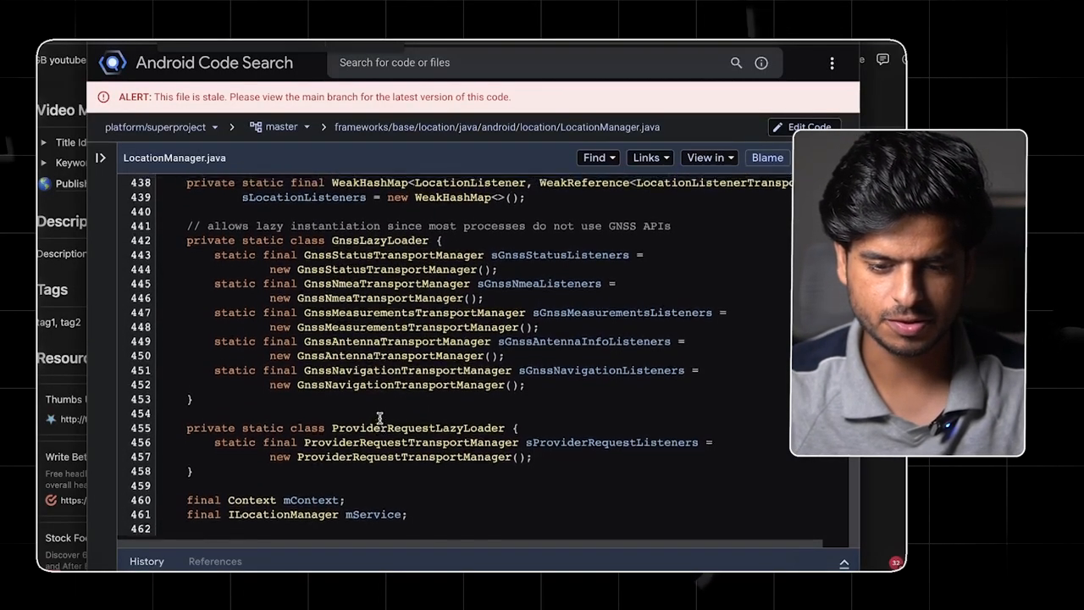
scroll(404, 407, "up", 3)
scroll(404, 407, "down", 3)
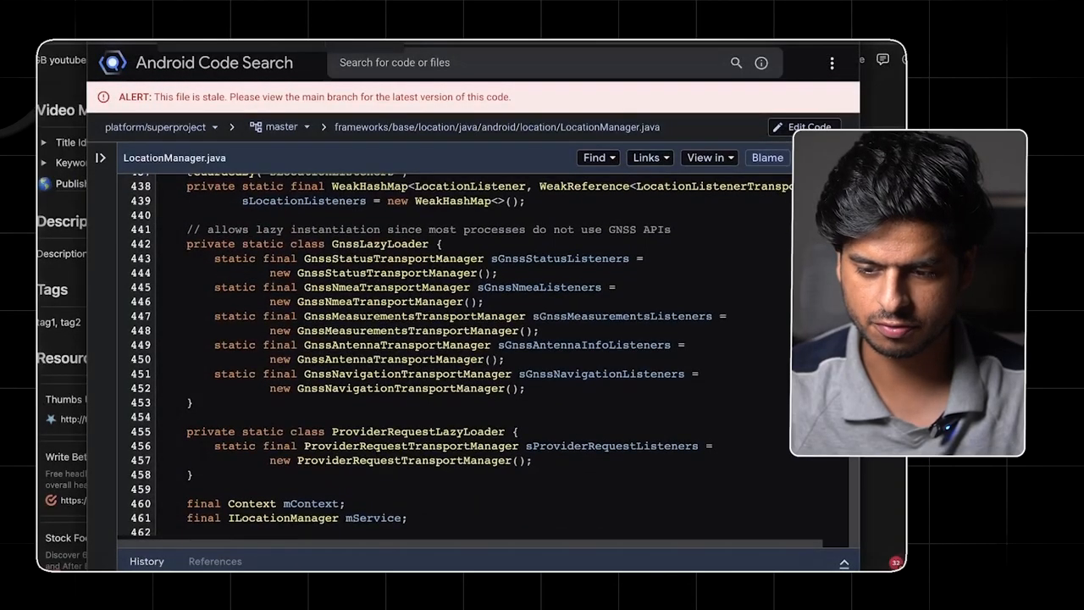
Drag the scrollbar to the end of LocationManager.java and back up.
left_click_drag(844, 195, 845, 525)
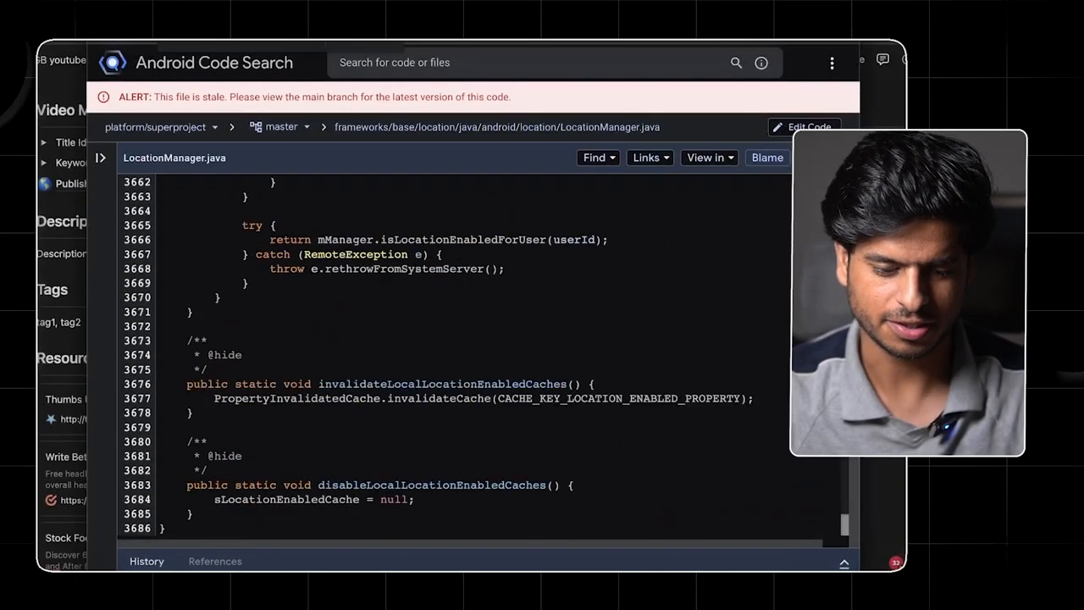
left_click_drag(844, 526, 845, 255)
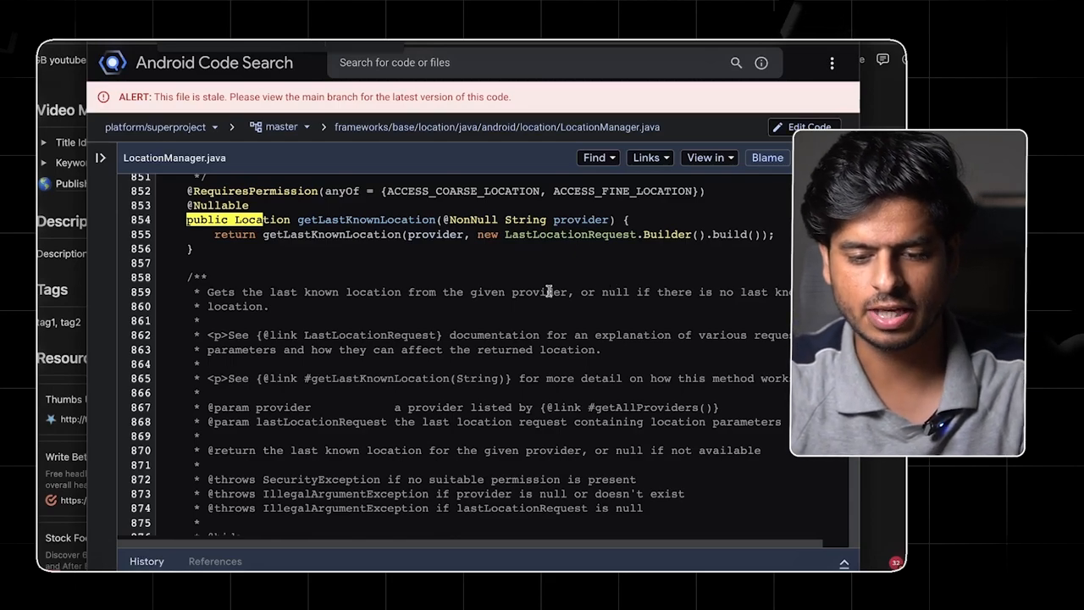
scroll(549, 291, "up", 1)
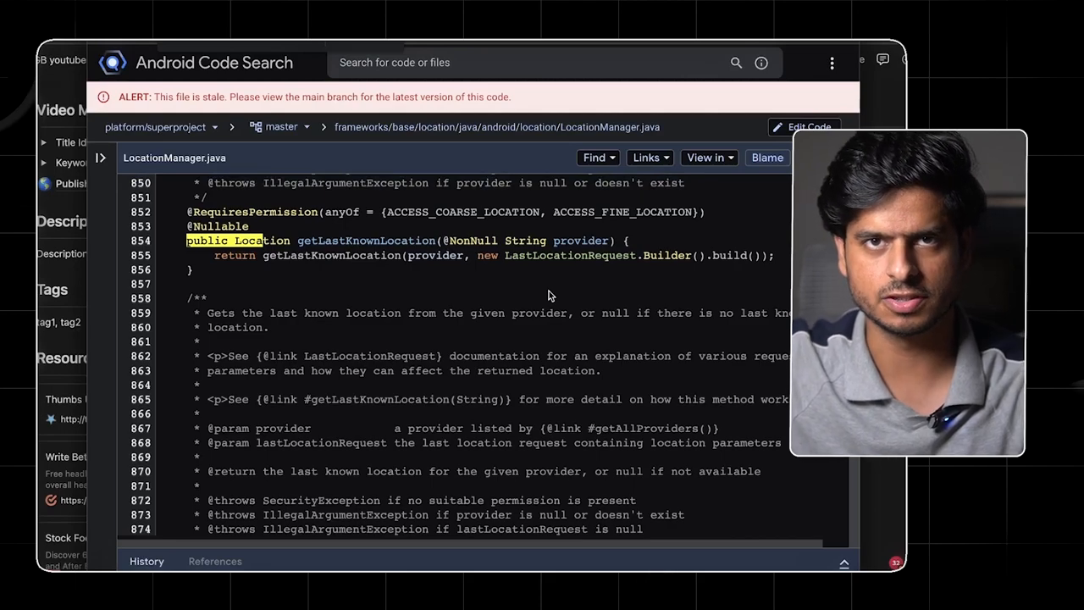
scroll(549, 291, "down", 3)
scroll(549, 290, "down", 3)
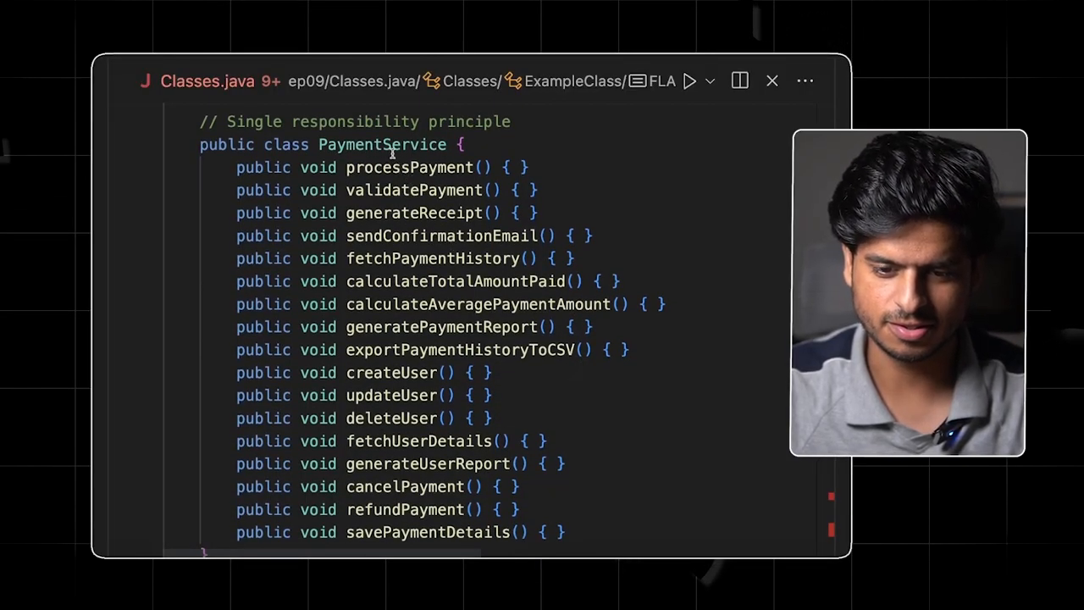
left_click_drag(565, 532, 347, 212)
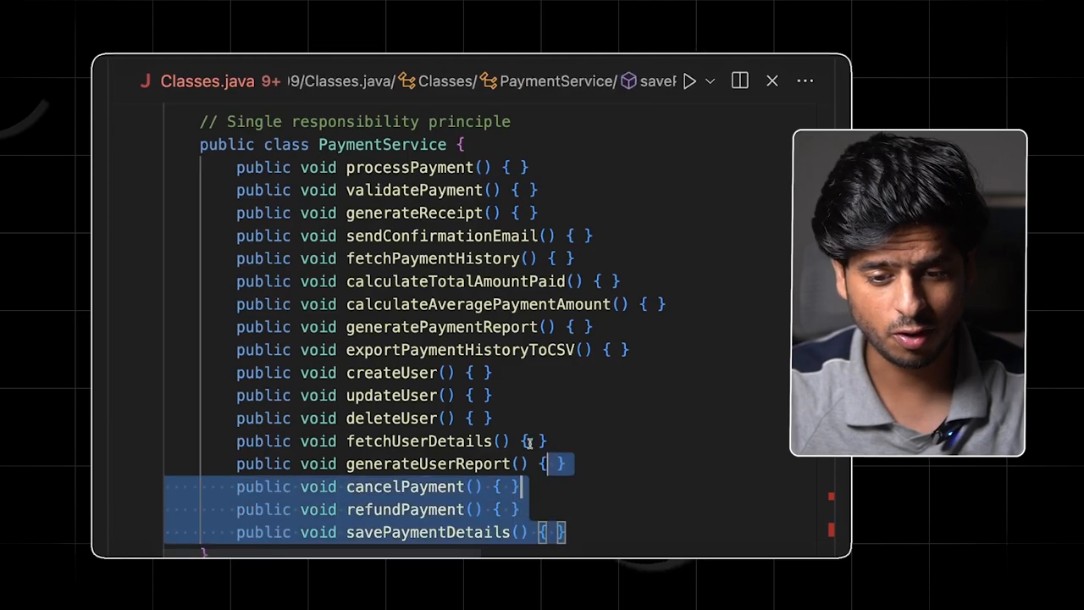
left_click(431, 190)
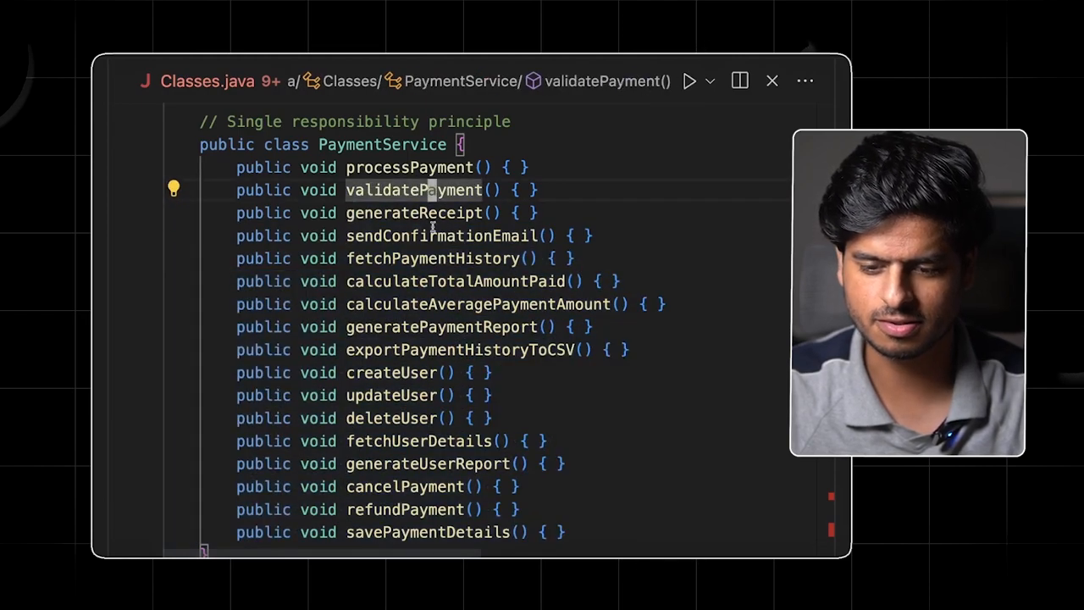
scroll(412, 320, "down", 5)
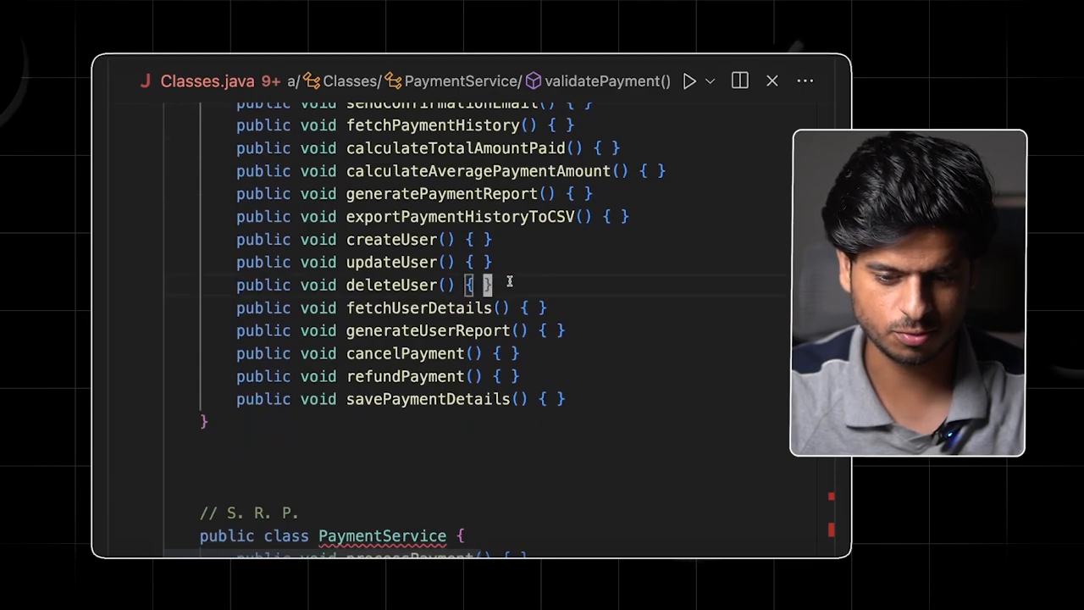
left_click_drag(493, 284, 199, 230)
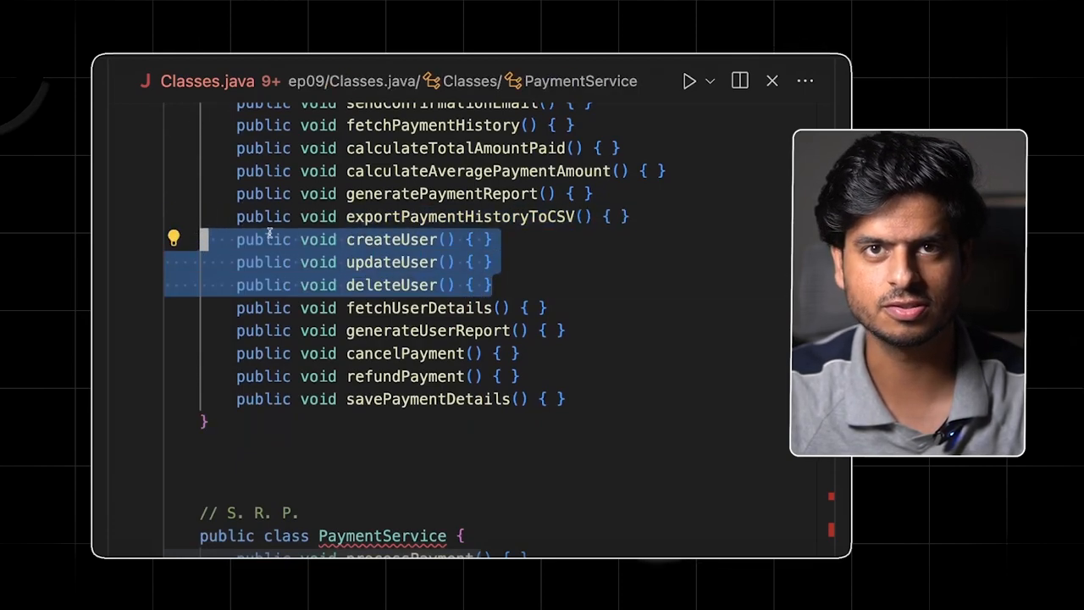
scroll(326, 302, "up", 2)
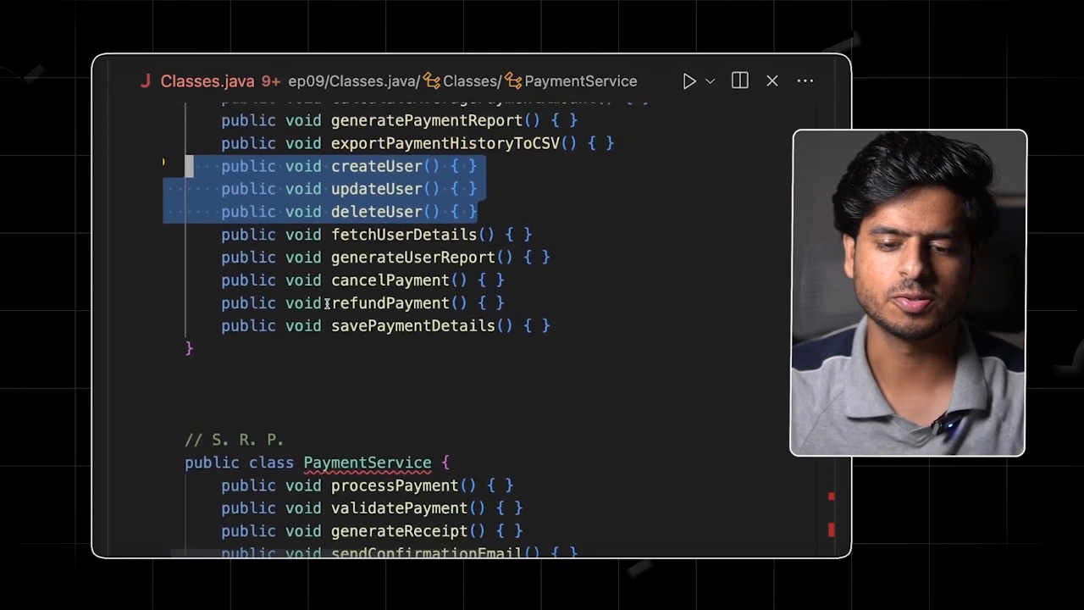
left_click(326, 328)
scroll(325, 328, "down", 4)
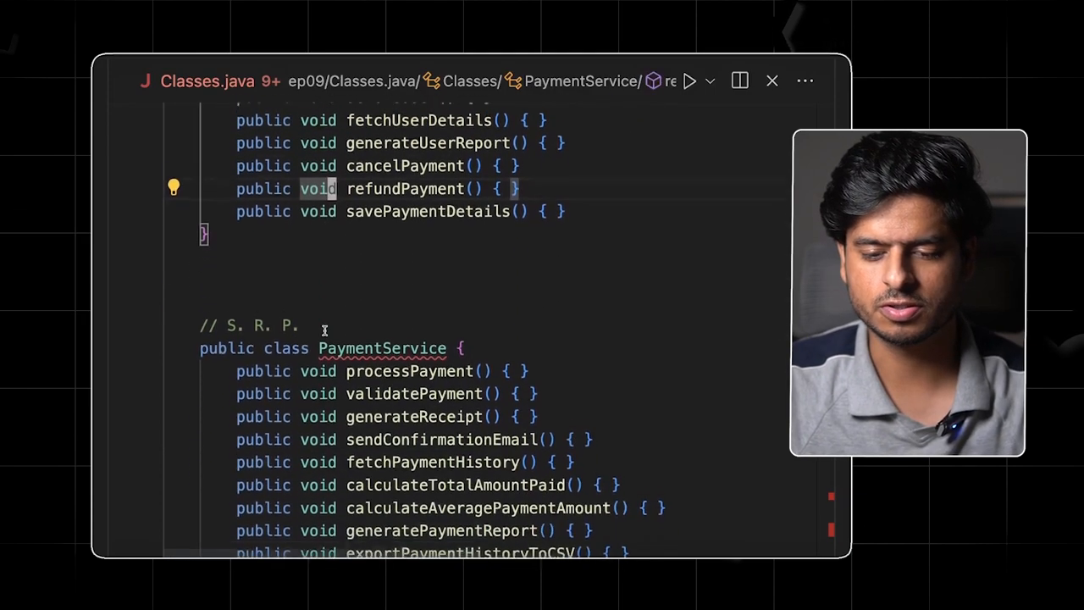
scroll(325, 328, "down", 4)
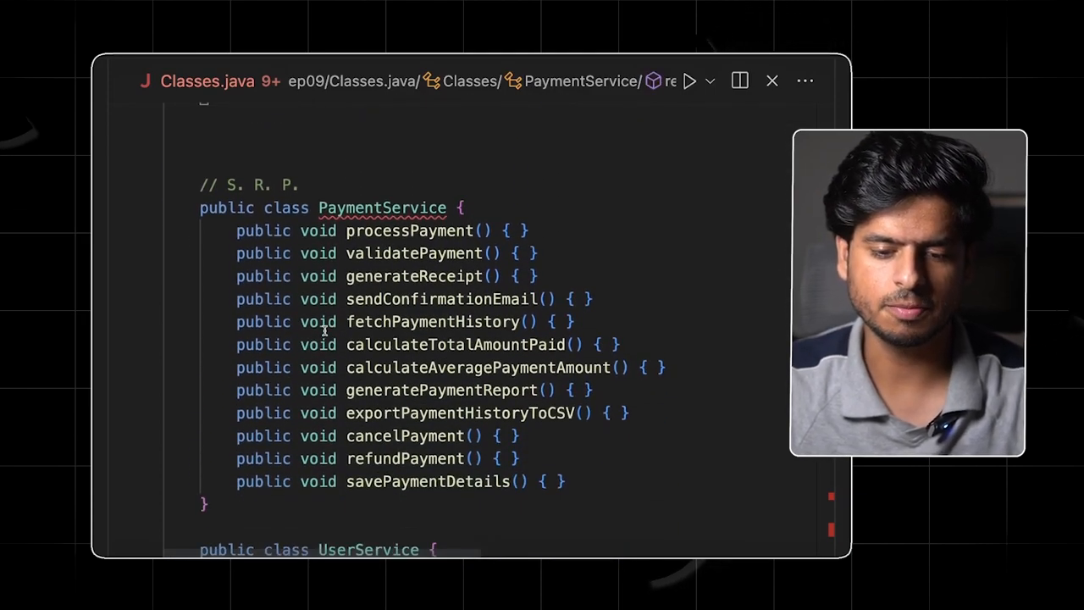
scroll(324, 330, "down", 3)
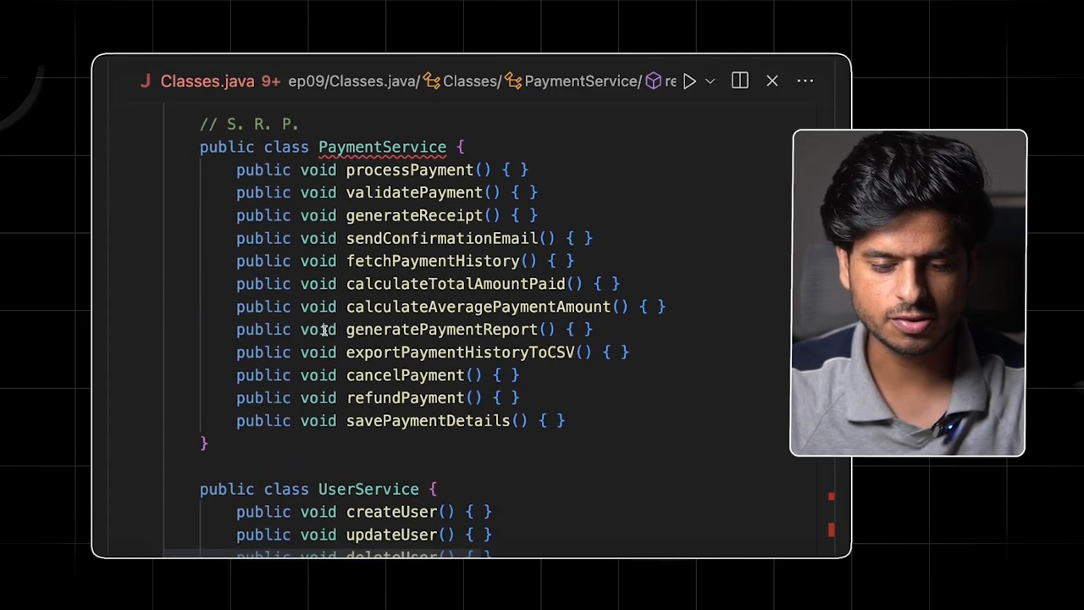
scroll(325, 330, "down", 2)
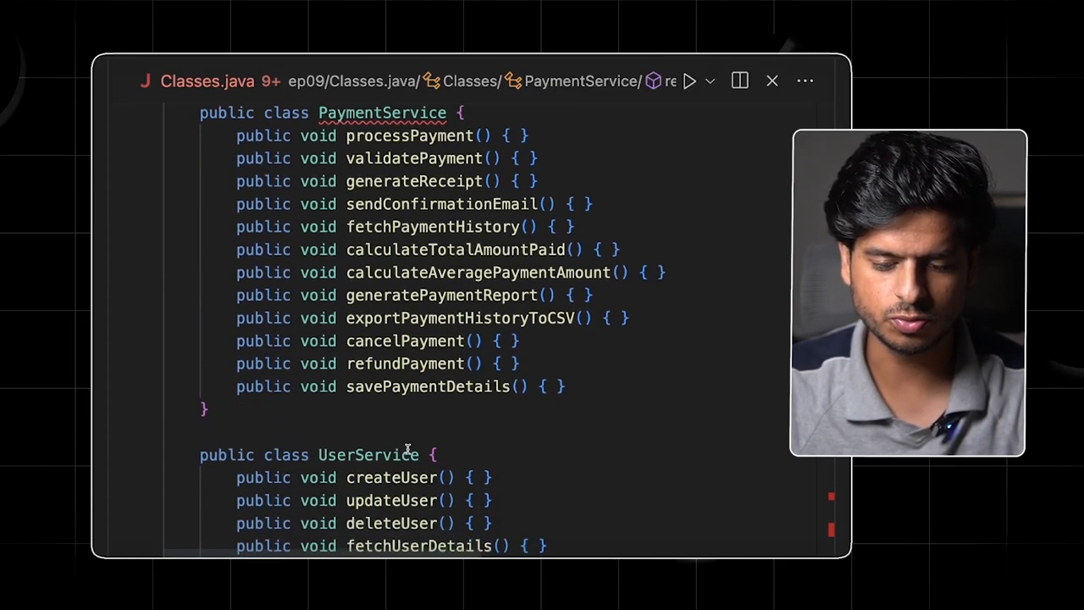
scroll(407, 449, "down", 3)
left_click_drag(230, 527, 185, 394)
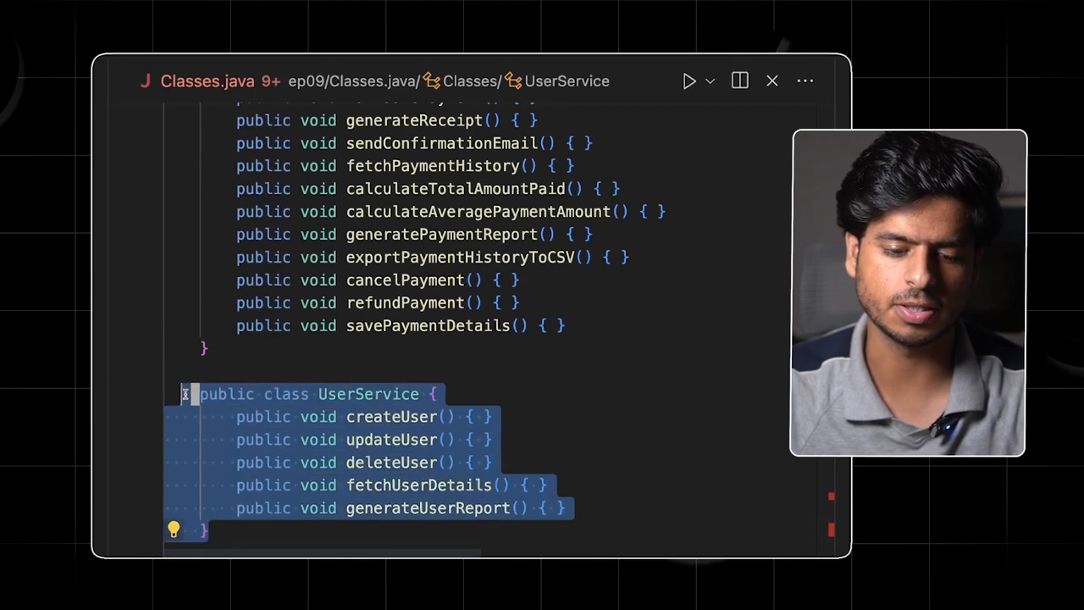
scroll(226, 394, "up", 5)
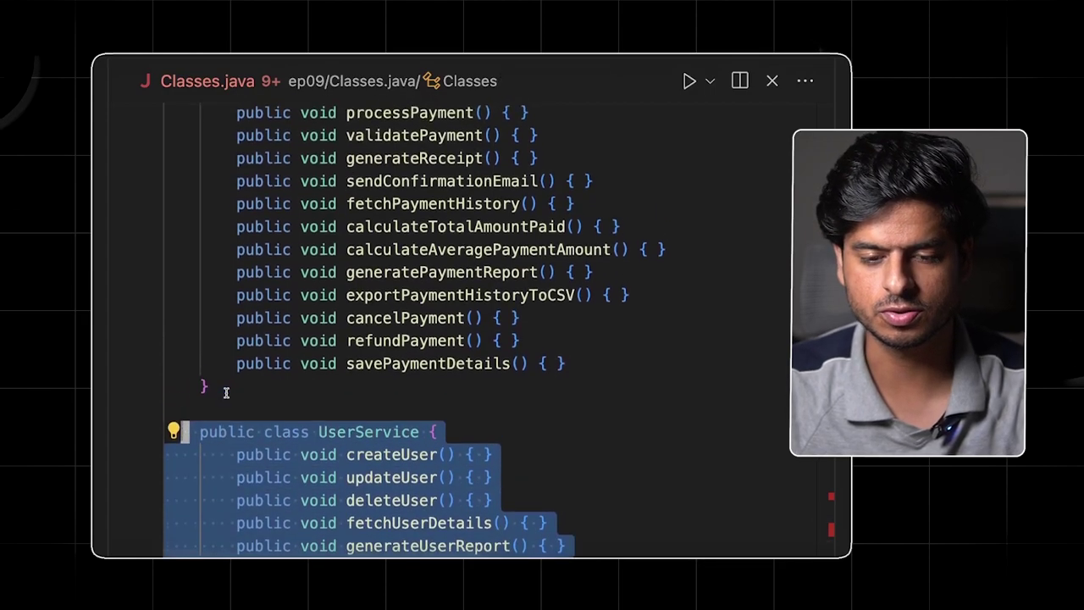
scroll(226, 393, "down", 2)
left_click(229, 418)
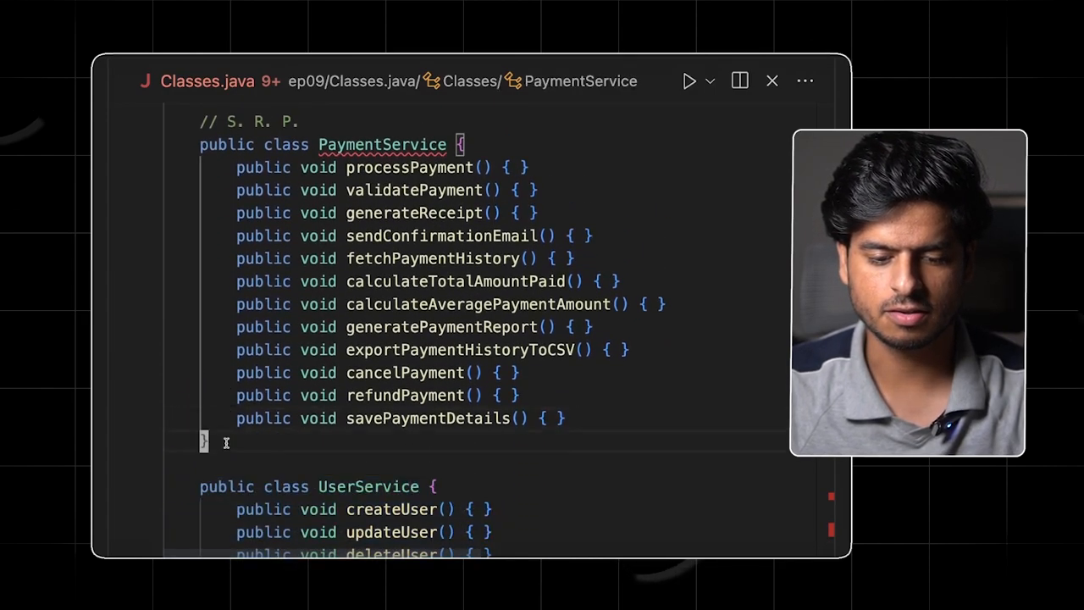
left_click_drag(226, 442, 175, 144)
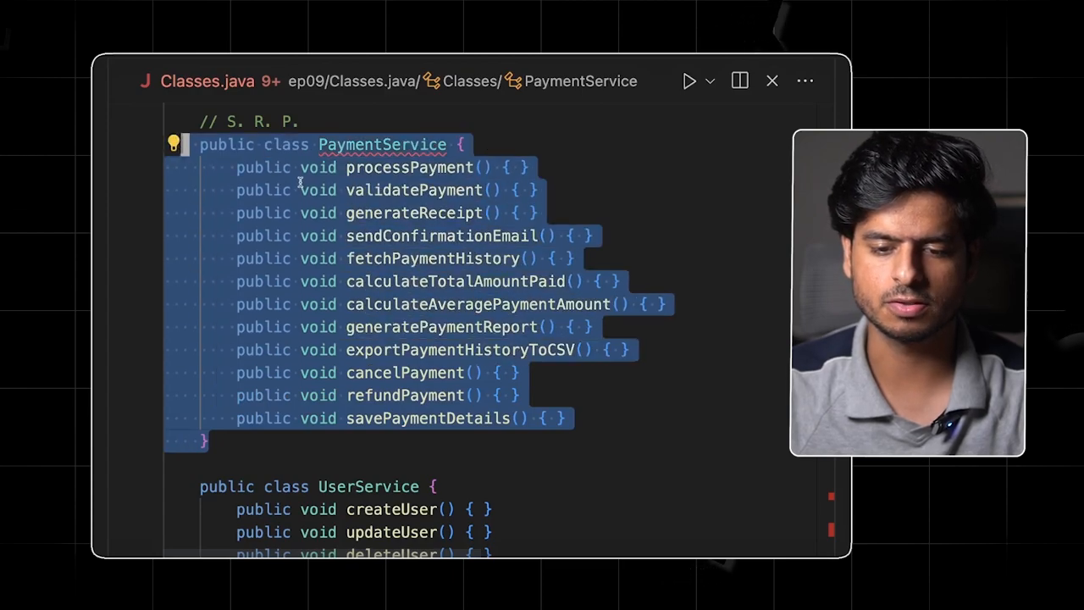
left_click(300, 188)
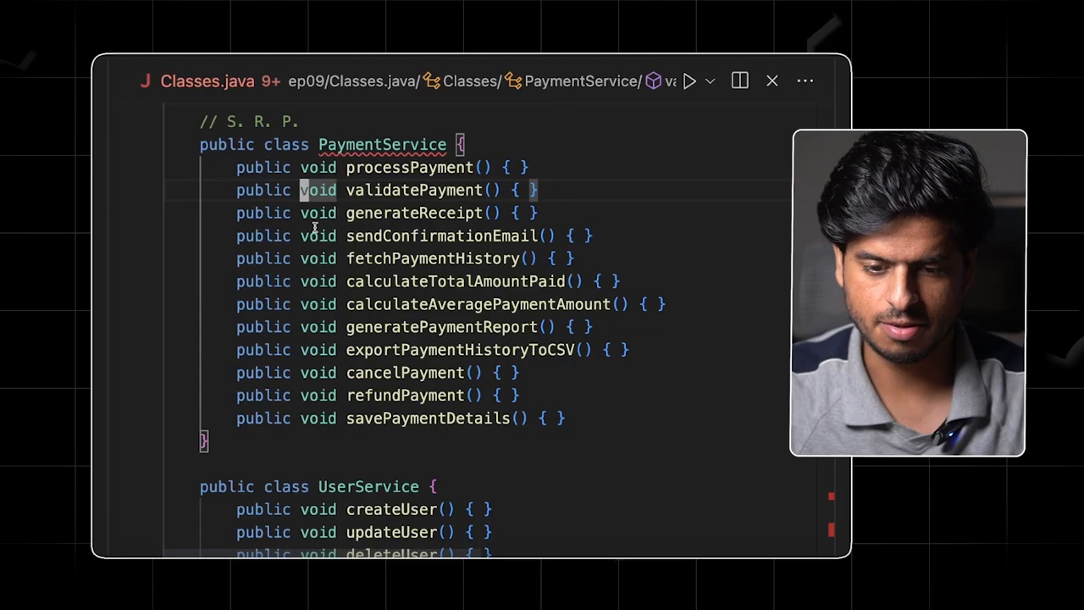
scroll(315, 227, "up", 1)
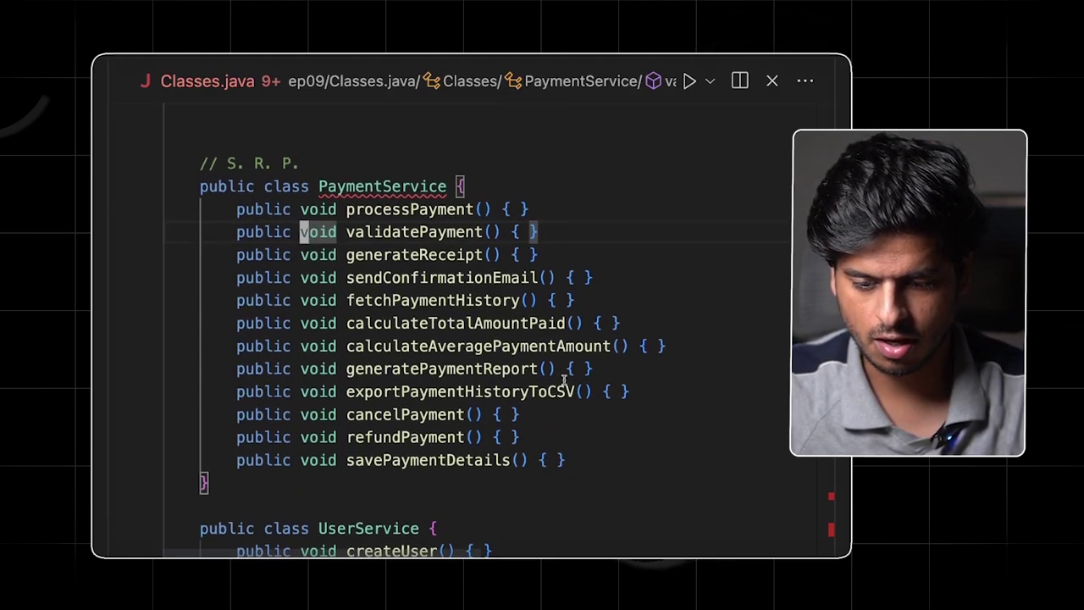
triple_click(534, 368)
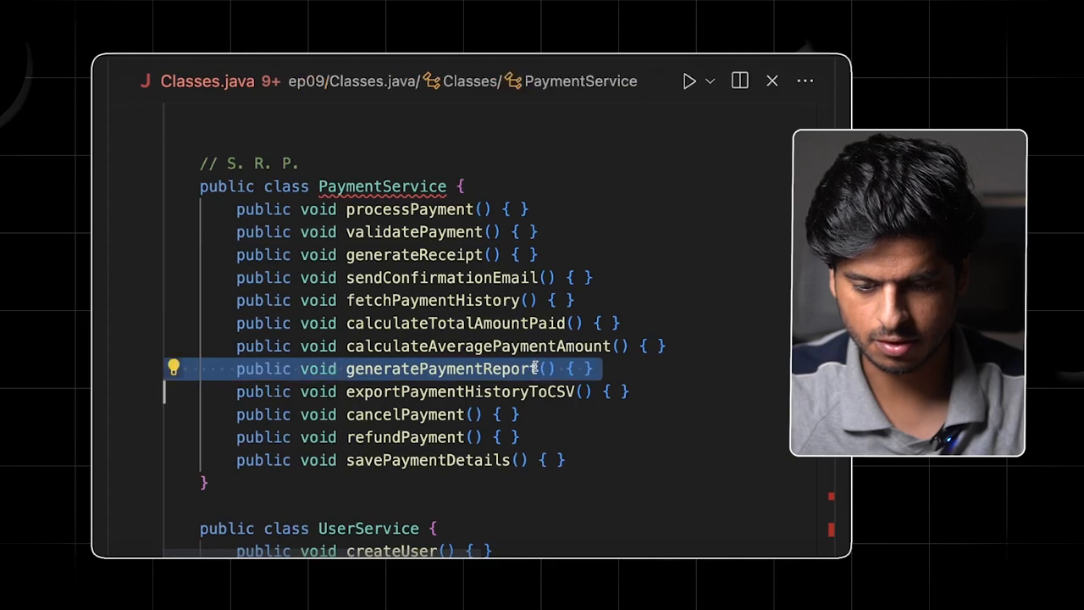
triple_click(506, 323)
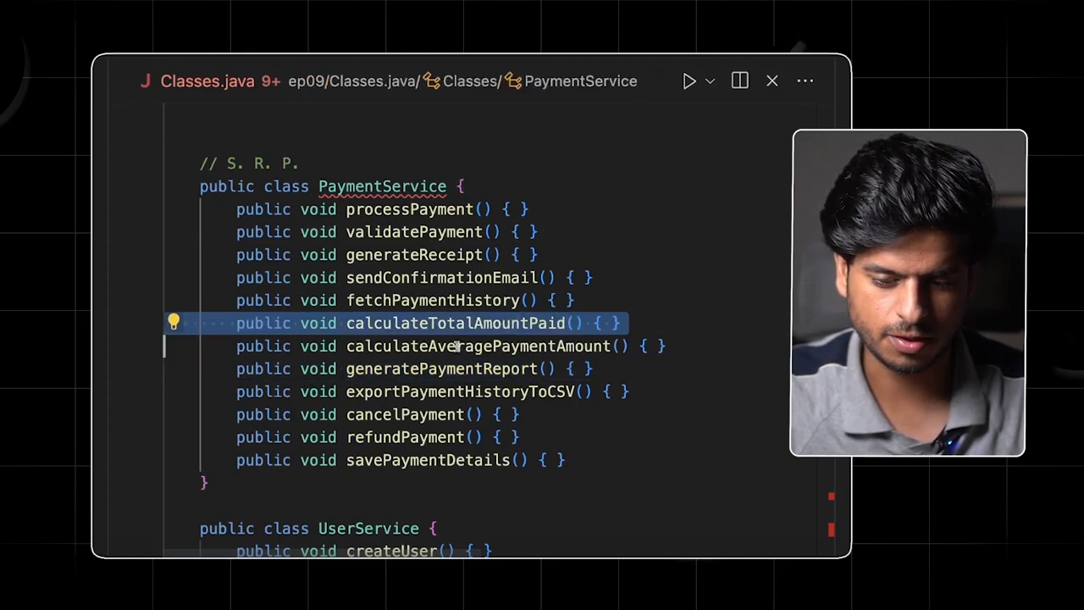
triple_click(458, 346)
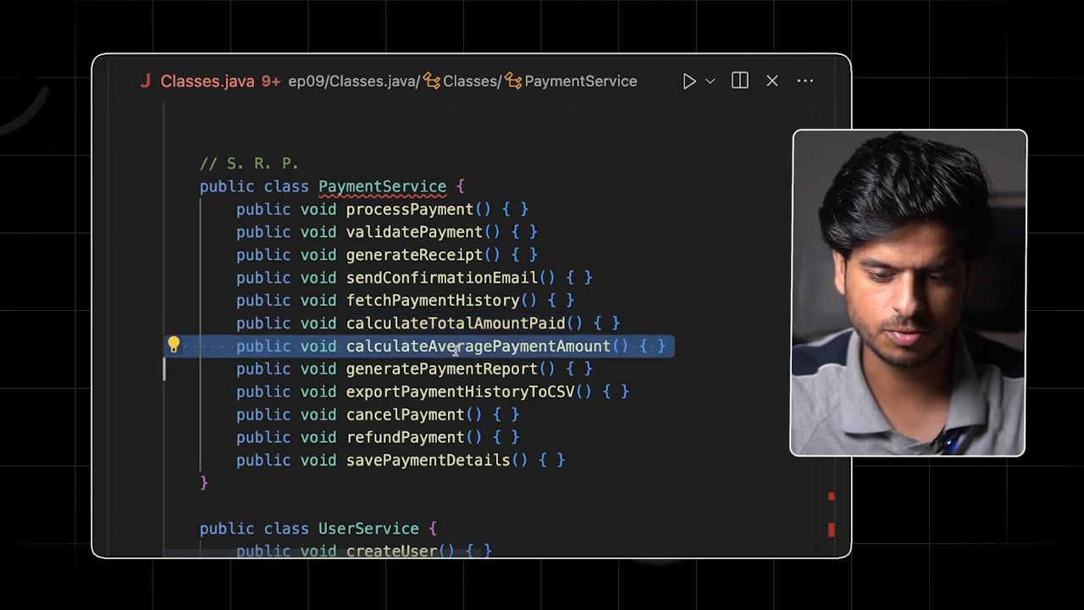
mouse_move(593, 368)
left_mouse_down()
mouse_move(240, 322)
mouse_move(612, 346)
left_mouse_up()
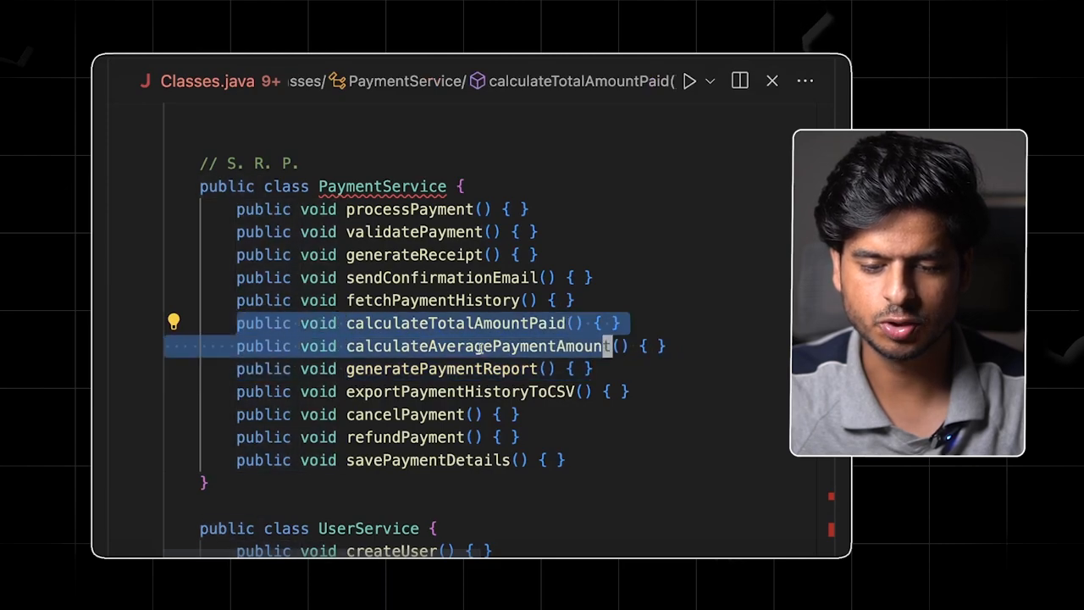
double_click(395, 370)
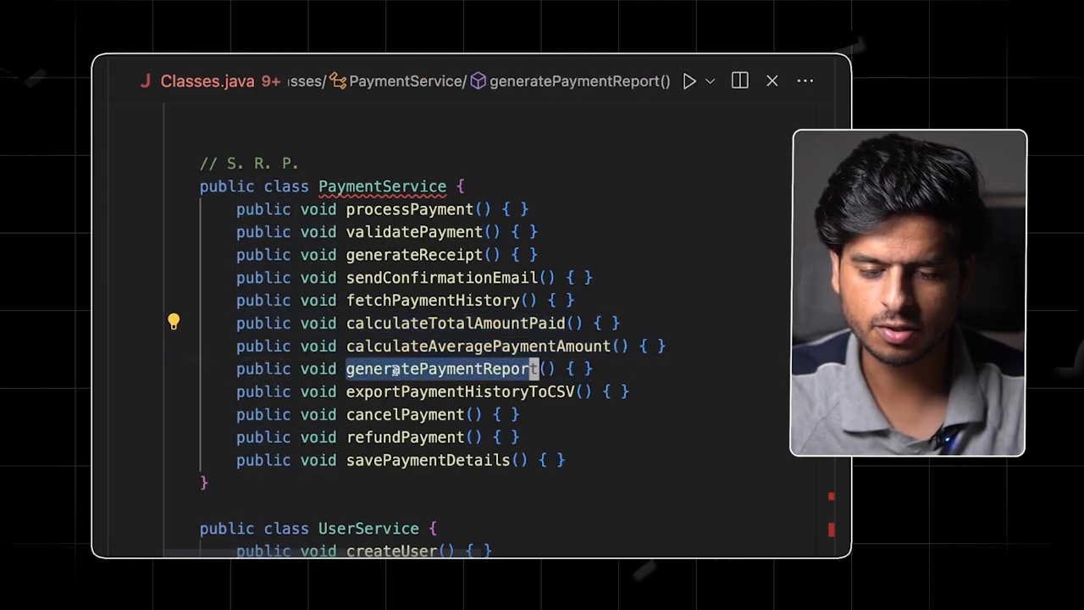
left_click(395, 371)
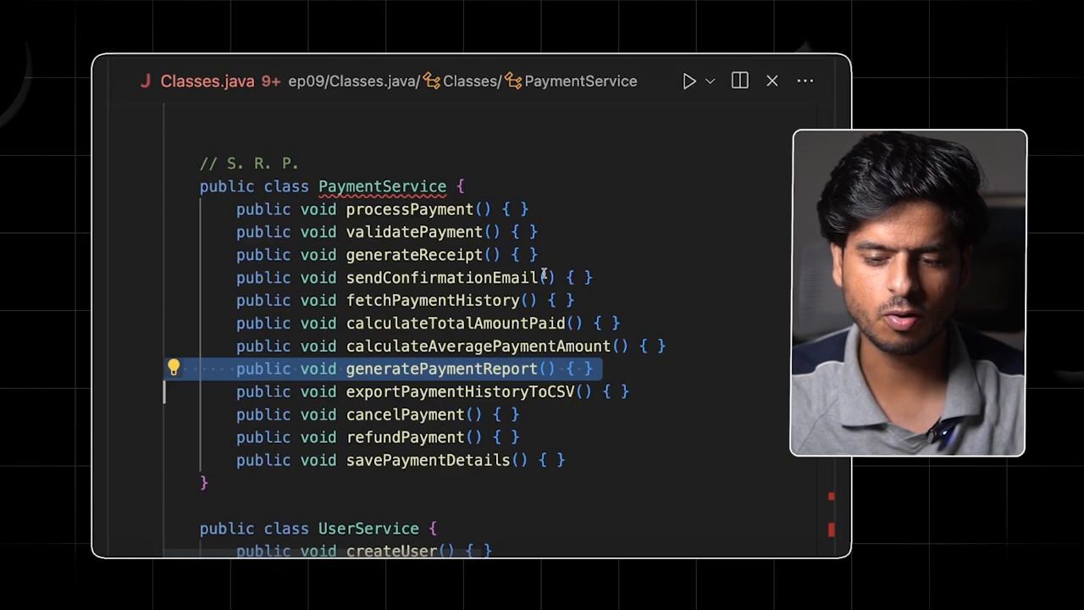
double_click(421, 187)
scroll(421, 254, "down", 5)
scroll(421, 254, "down", 3)
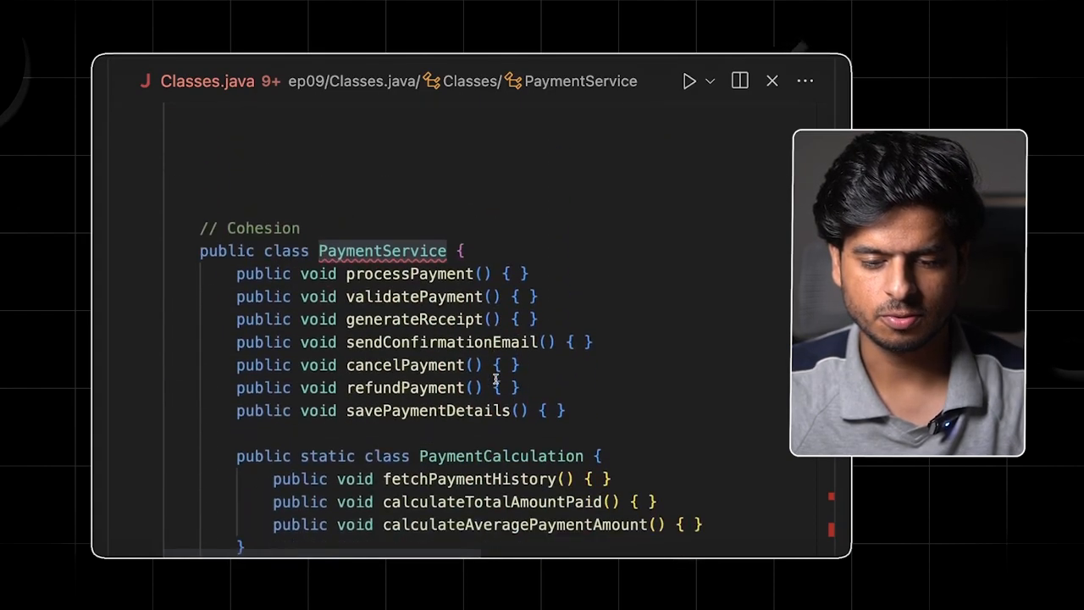
scroll(496, 381, "down", 2)
scroll(495, 381, "down", 2)
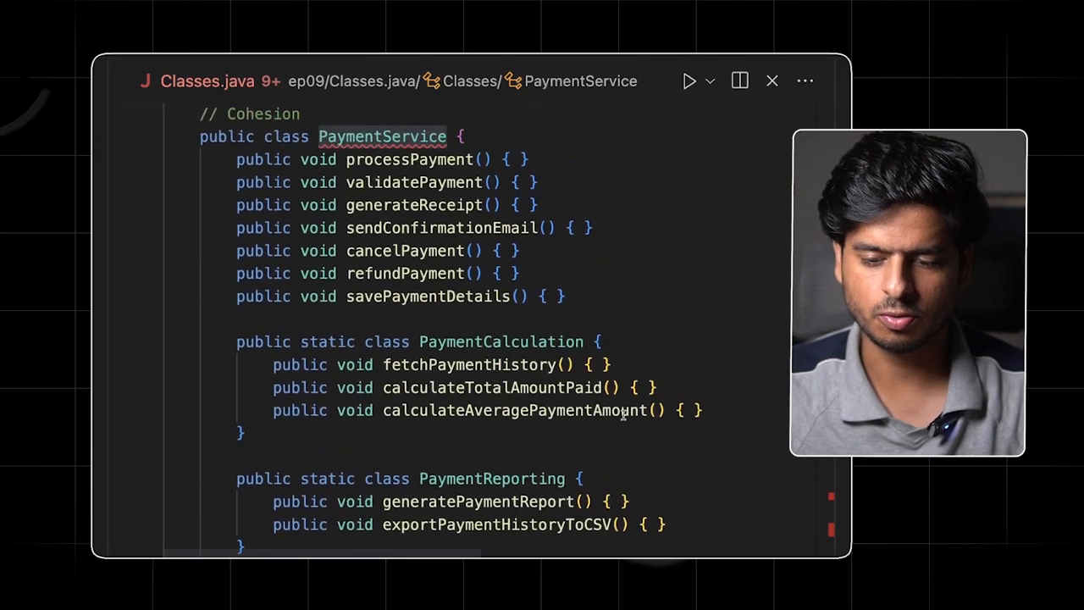
left_click_drag(708, 410, 389, 364)
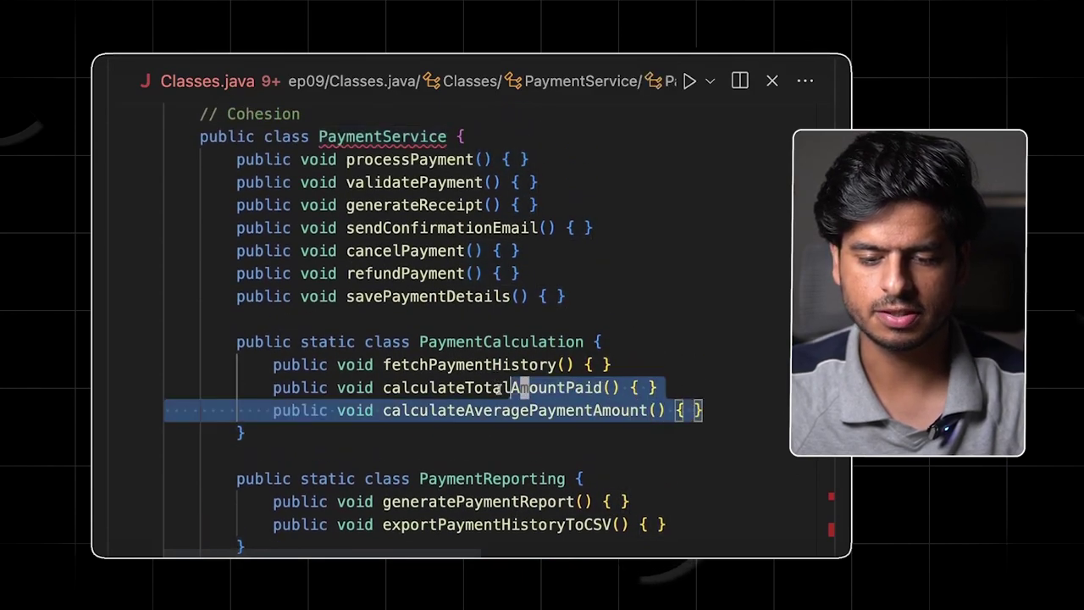
triple_click(455, 342)
key("ctrl+a")
double_click(455, 341)
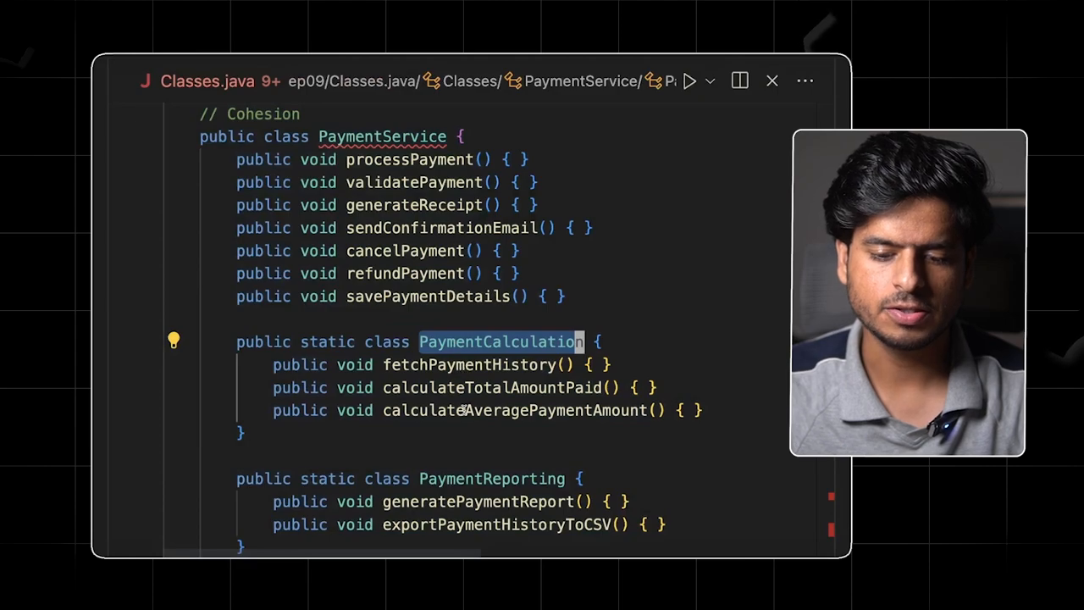
left_click(246, 433)
left_click_drag(242, 406, 222, 315)
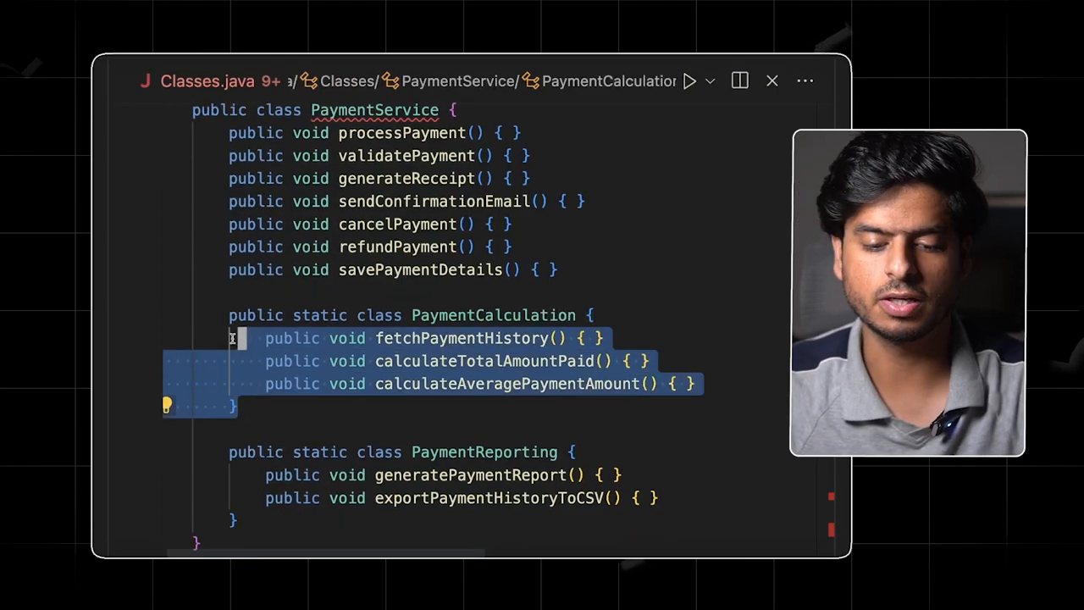
scroll(227, 349, "down", 1)
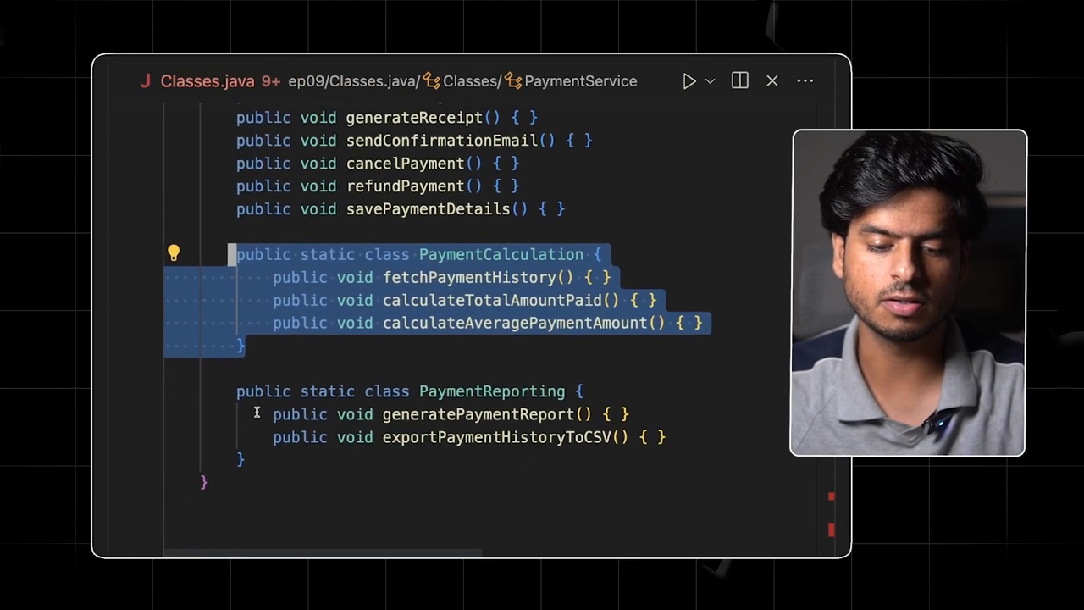
left_click(294, 348)
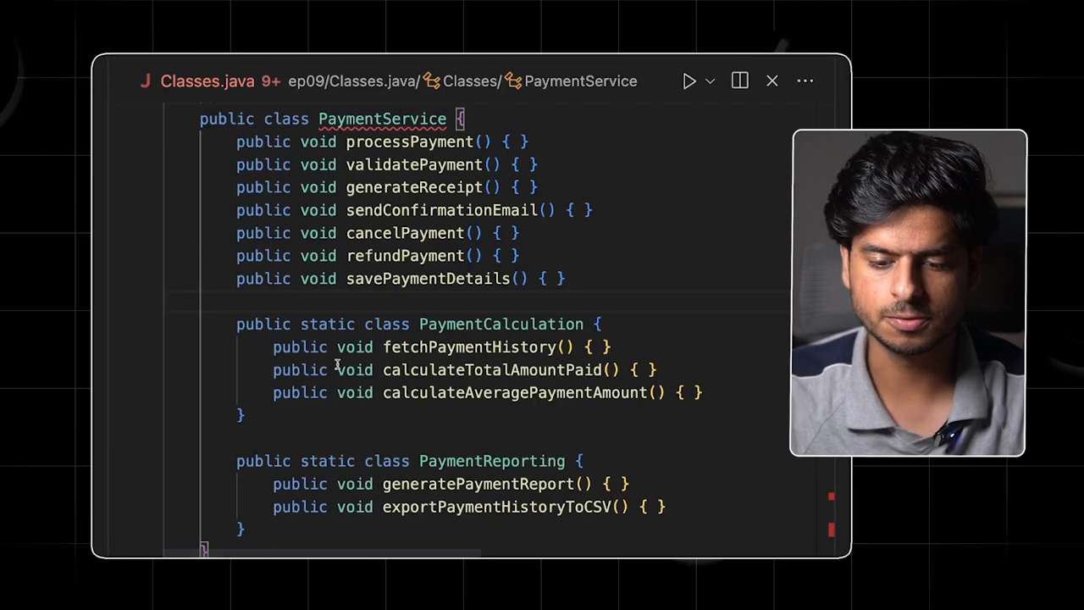
left_click(425, 348)
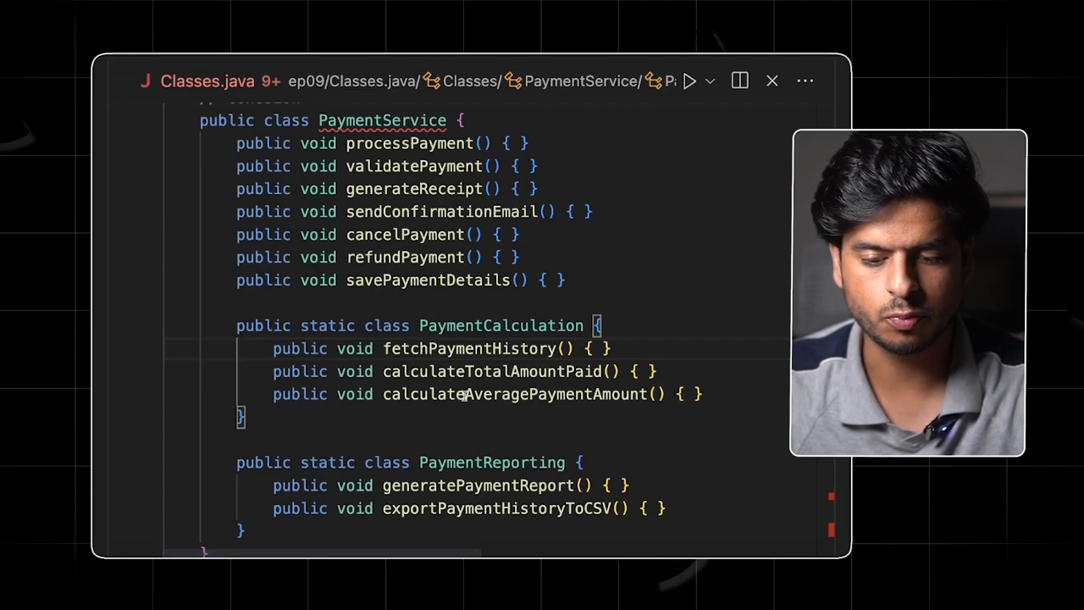
left_click_drag(704, 394, 413, 330)
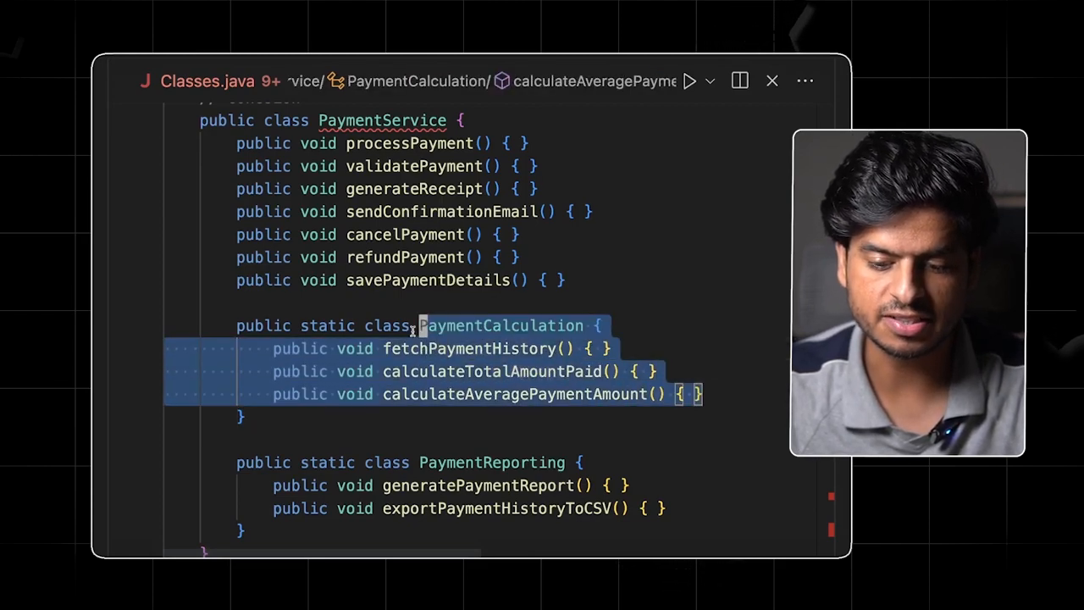
left_click(598, 325)
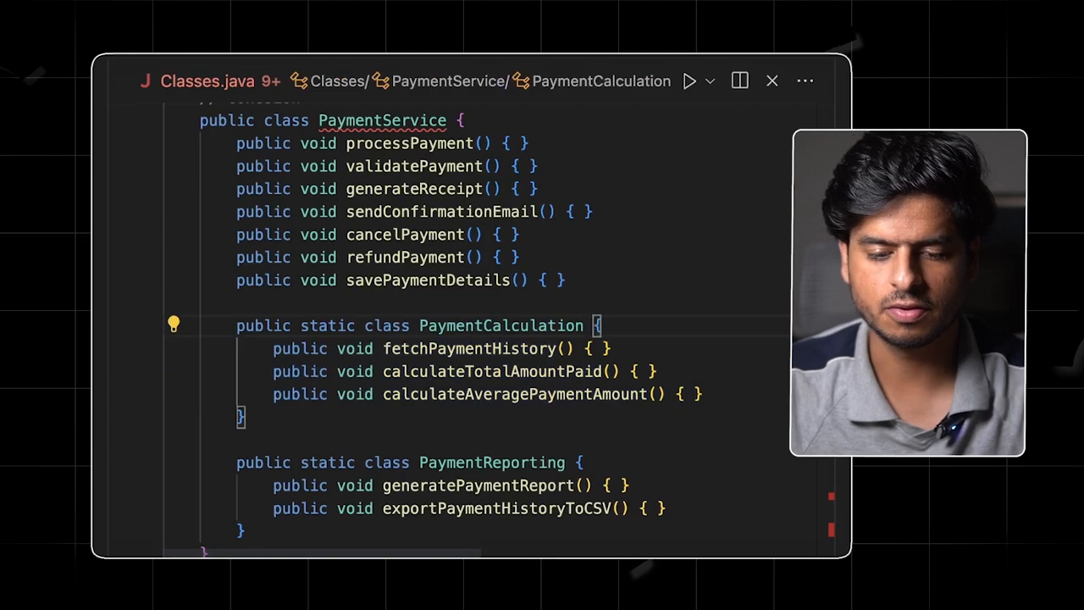
key("Return")
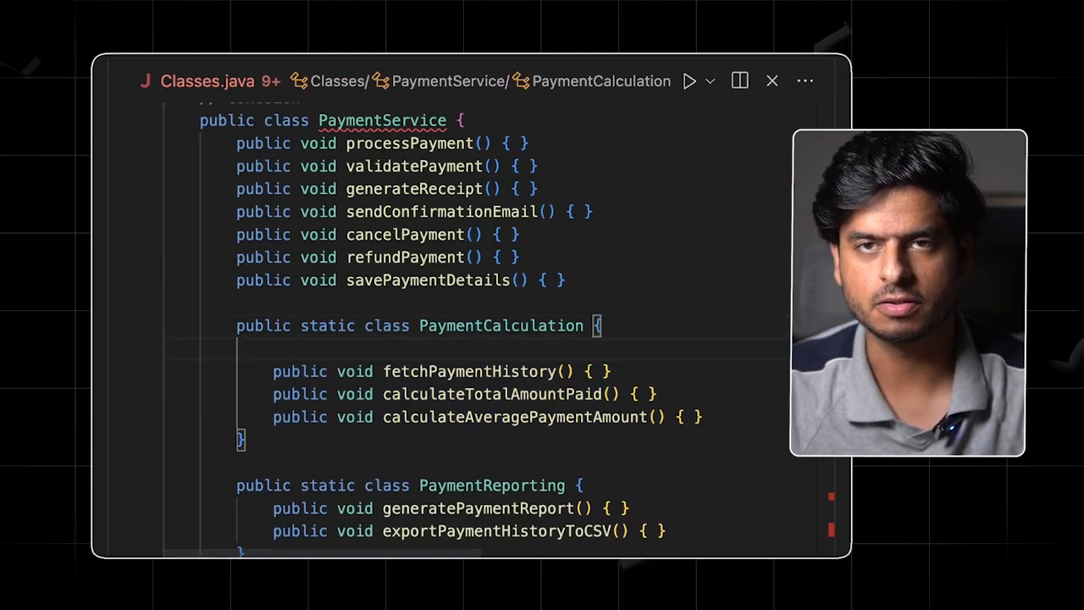
key("Delete")
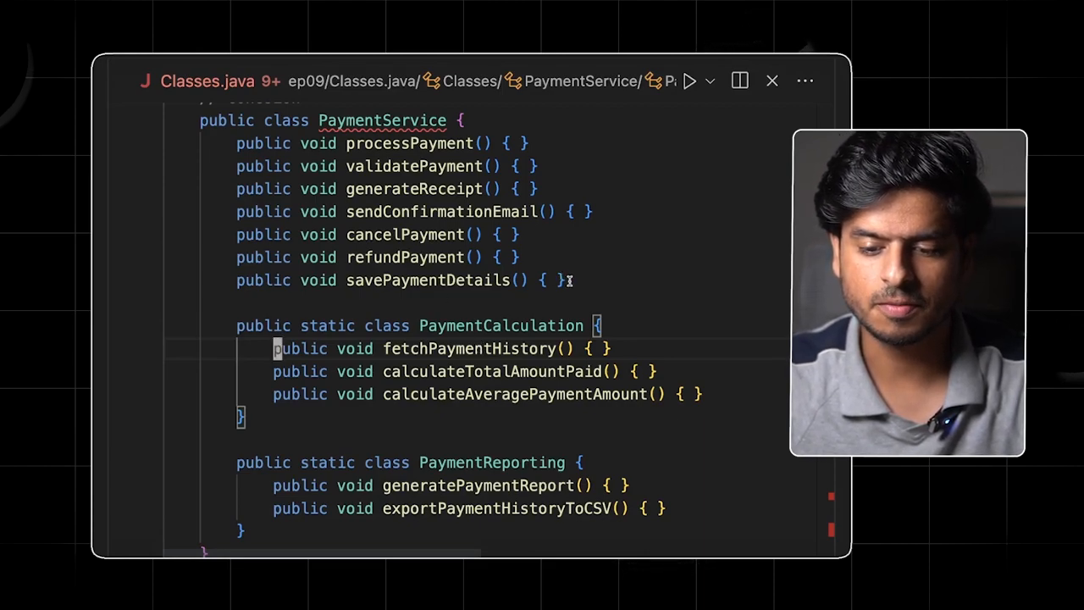
left_click_drag(573, 281, 226, 144)
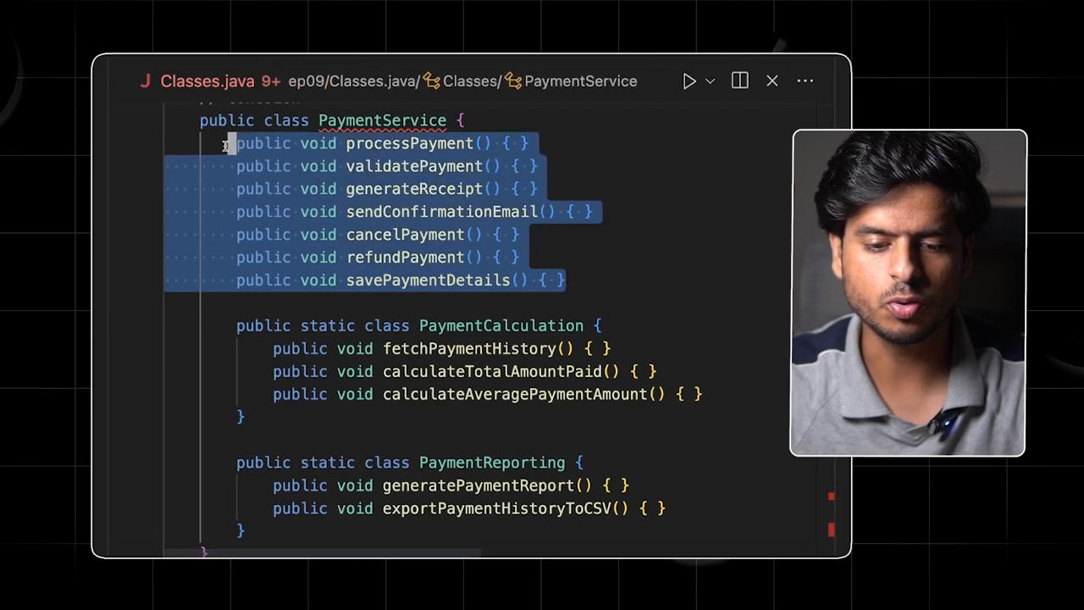
left_click(282, 163)
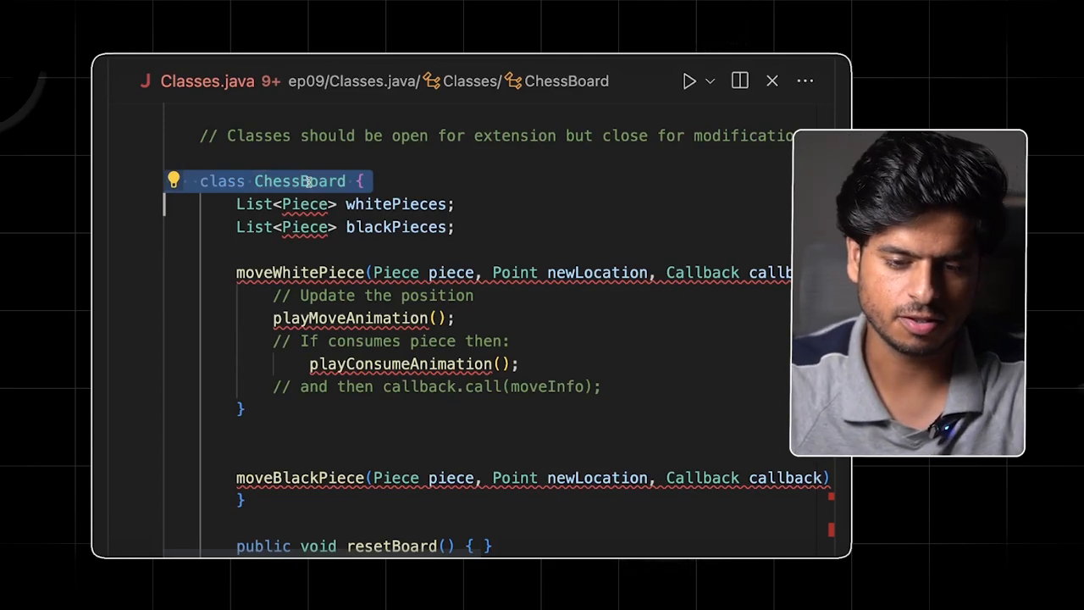
Highlight ChessBoard's piece fields and its moveWhitePiece, moveBlackPiece and resetBoard methods.
left_click(310, 181)
left_click_drag(457, 227, 263, 182)
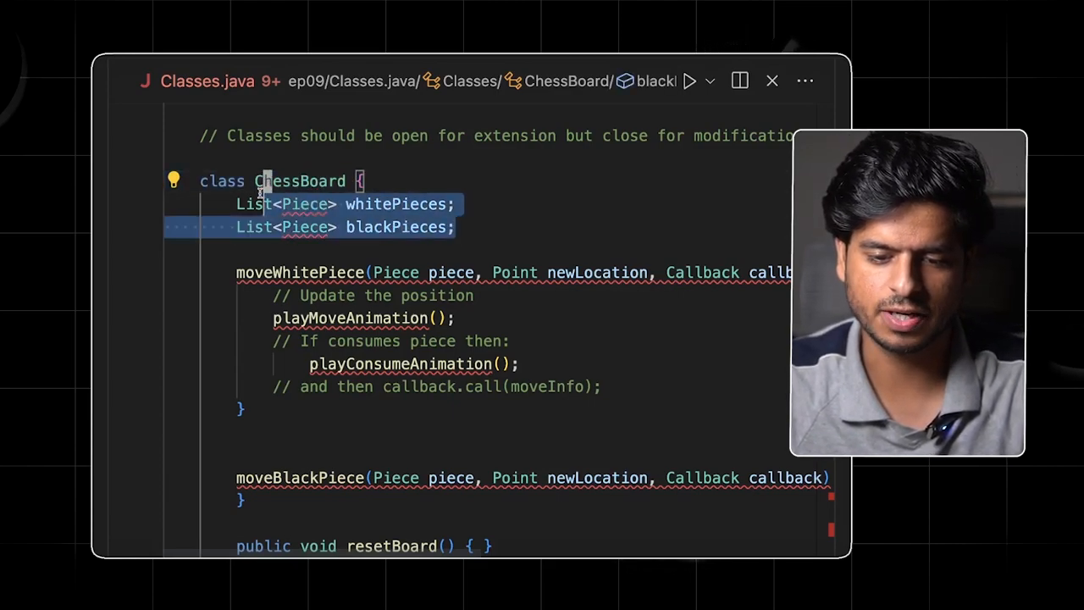
scroll(310, 254, "down", 2)
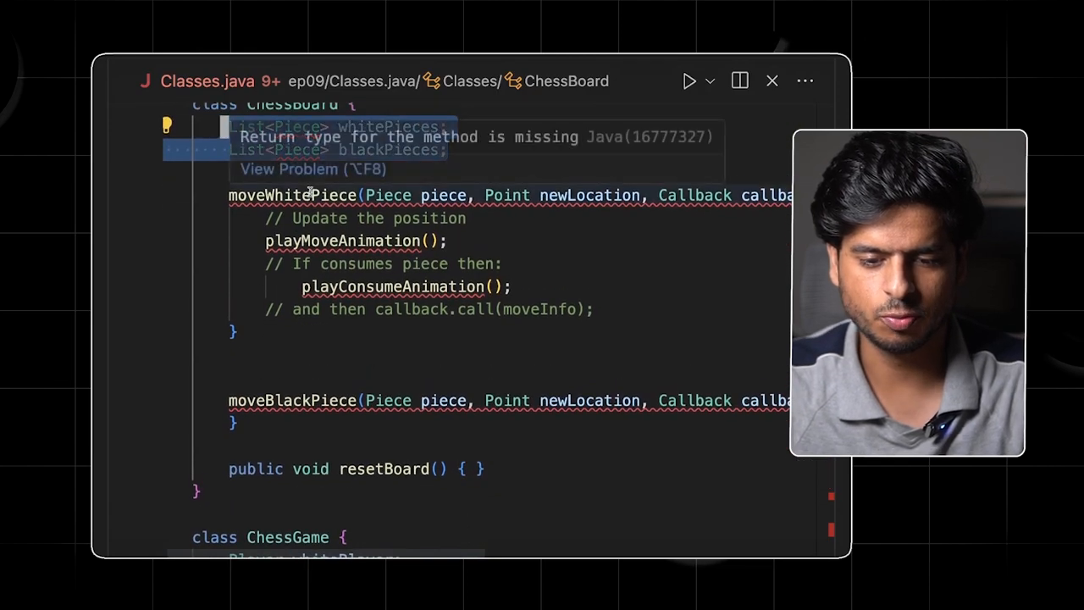
double_click(310, 193)
double_click(292, 400)
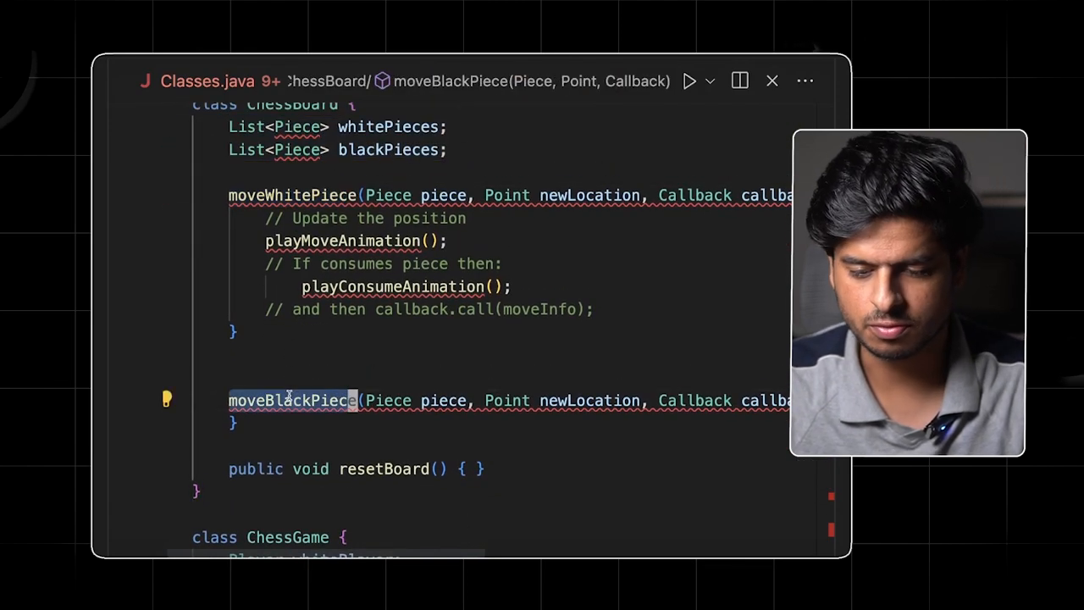
scroll(291, 400, "down", 6)
scroll(364, 347, "up", 4)
double_click(373, 322)
triple_click(373, 322)
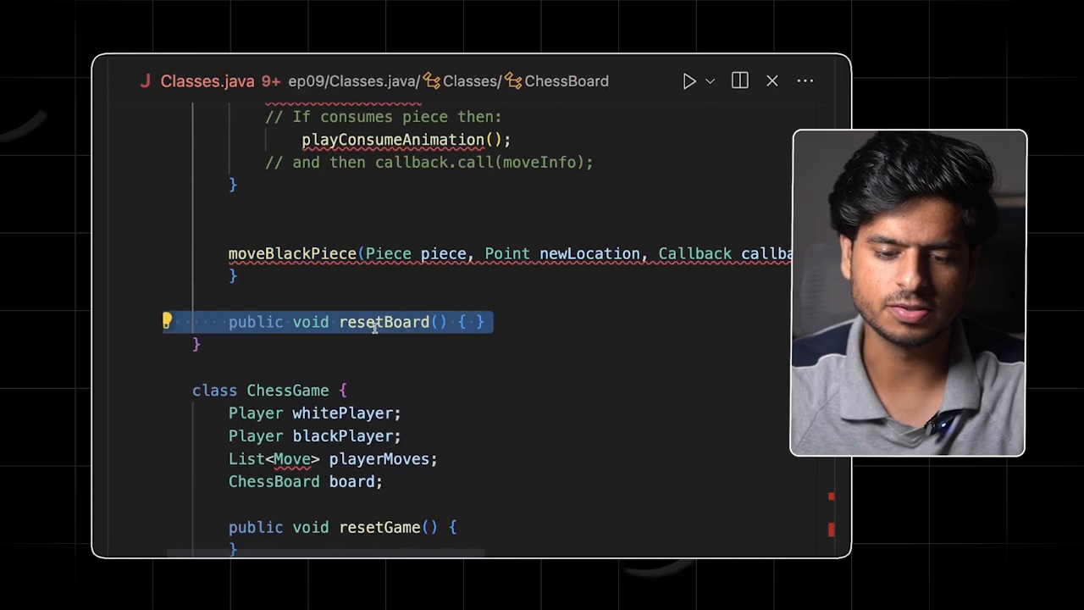
scroll(372, 326, "down", 6)
scroll(374, 327, "up", 1)
Highlight ChessGame's playerMoves and board fields and the movePiece signature with its newLocation parameter.
double_click(305, 169)
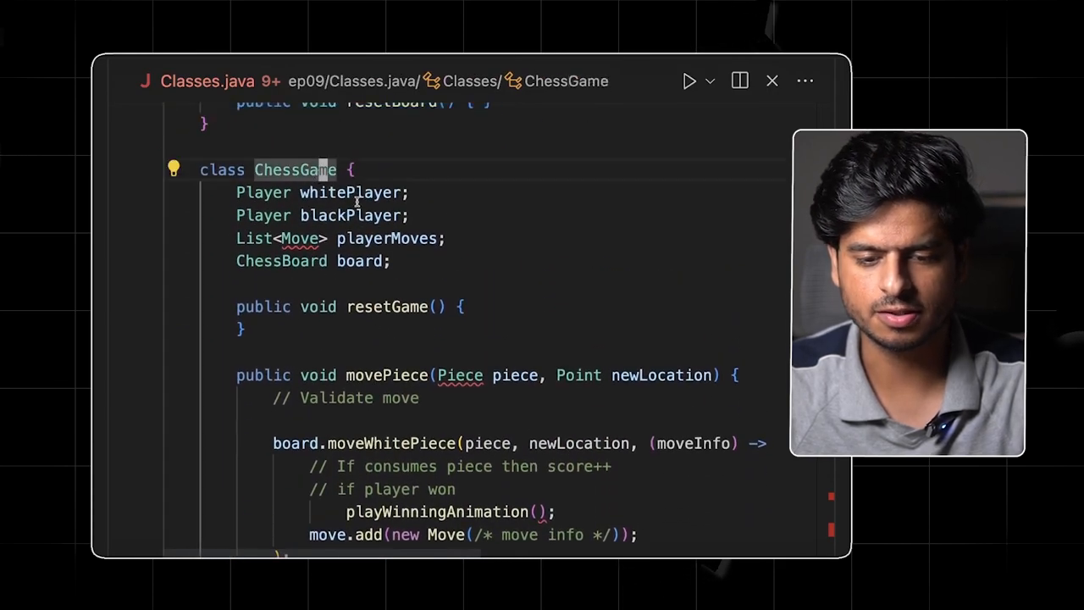
triple_click(348, 238)
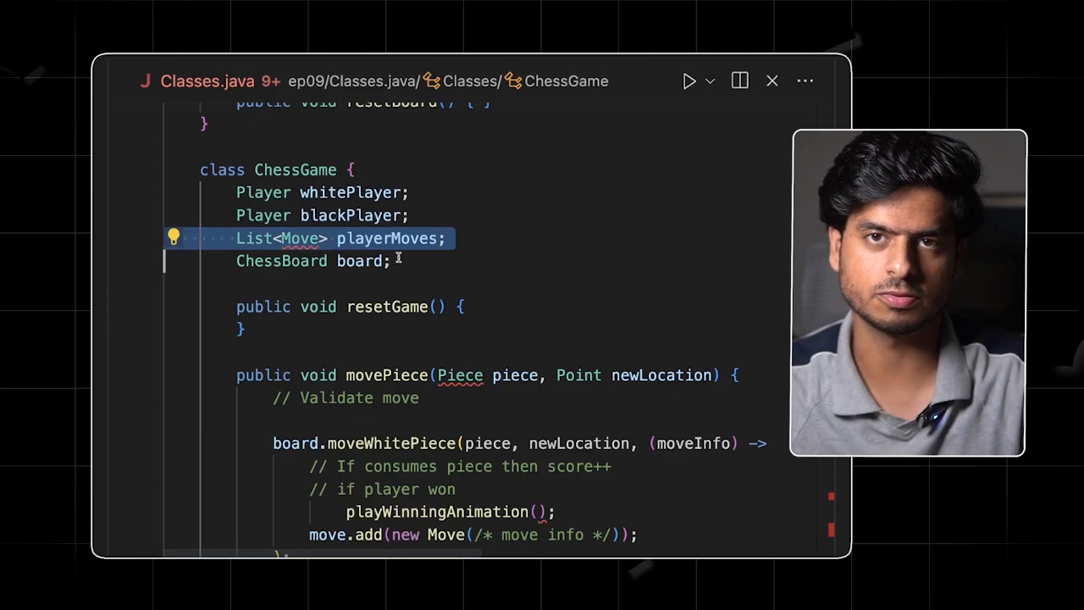
triple_click(388, 261)
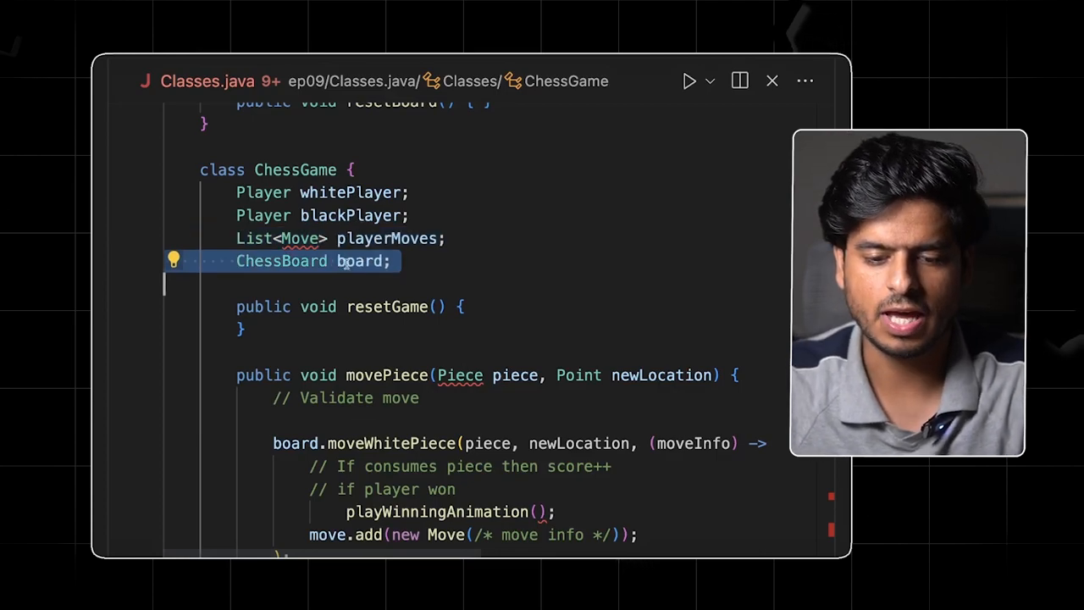
scroll(373, 280, "up", 1)
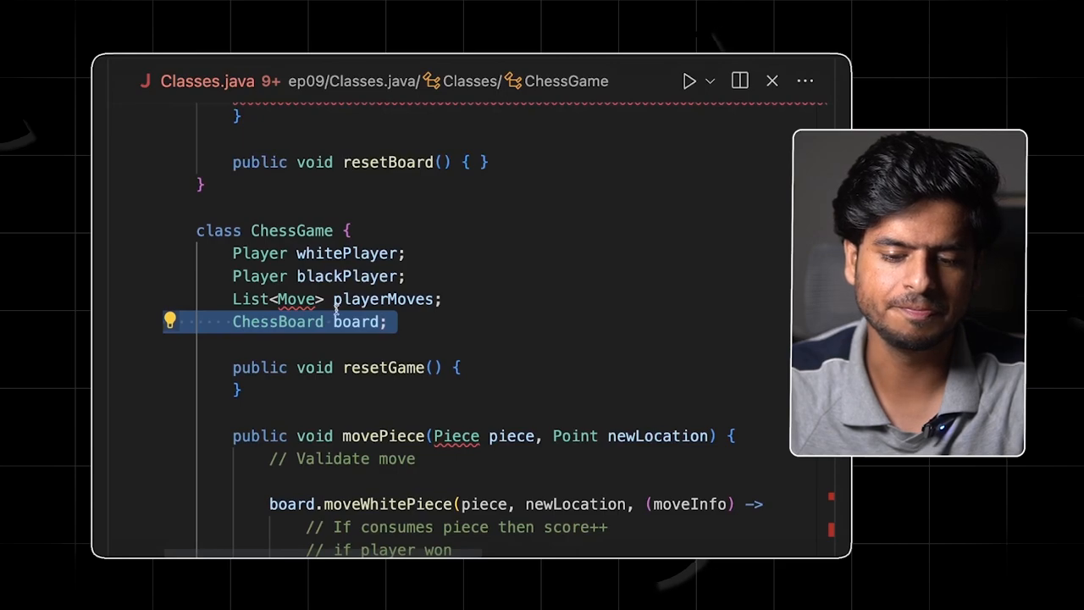
scroll(350, 212, "down", 3)
triple_click(377, 212)
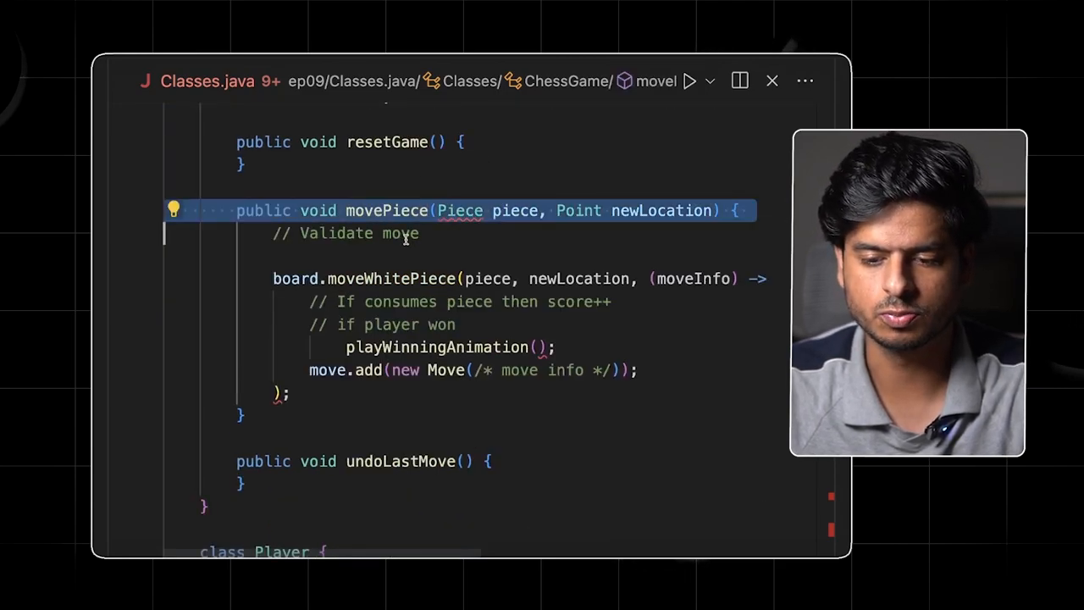
scroll(406, 241, "down", 1)
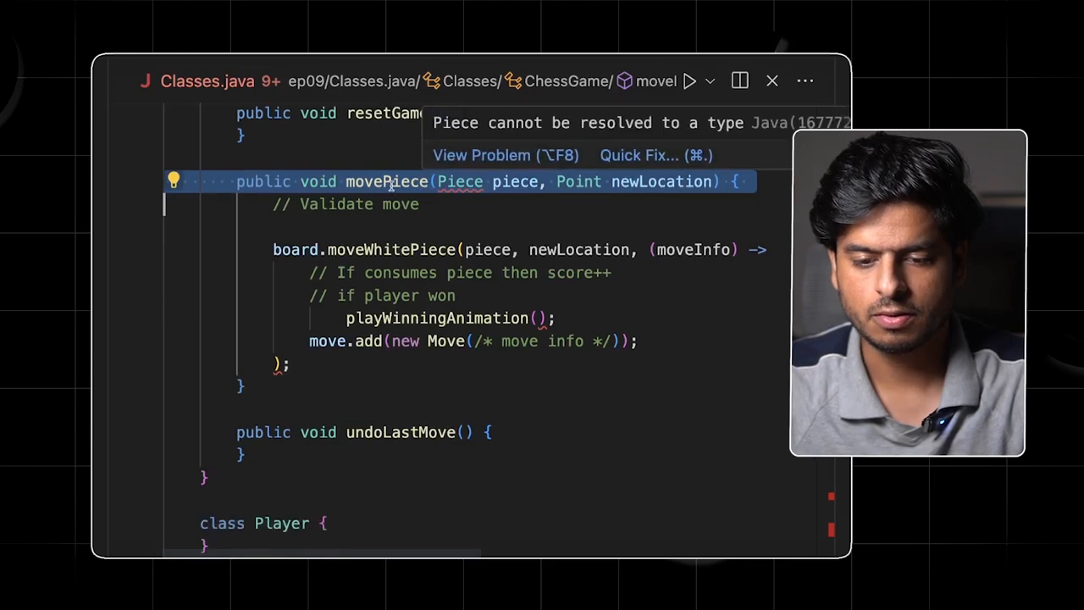
double_click(674, 182)
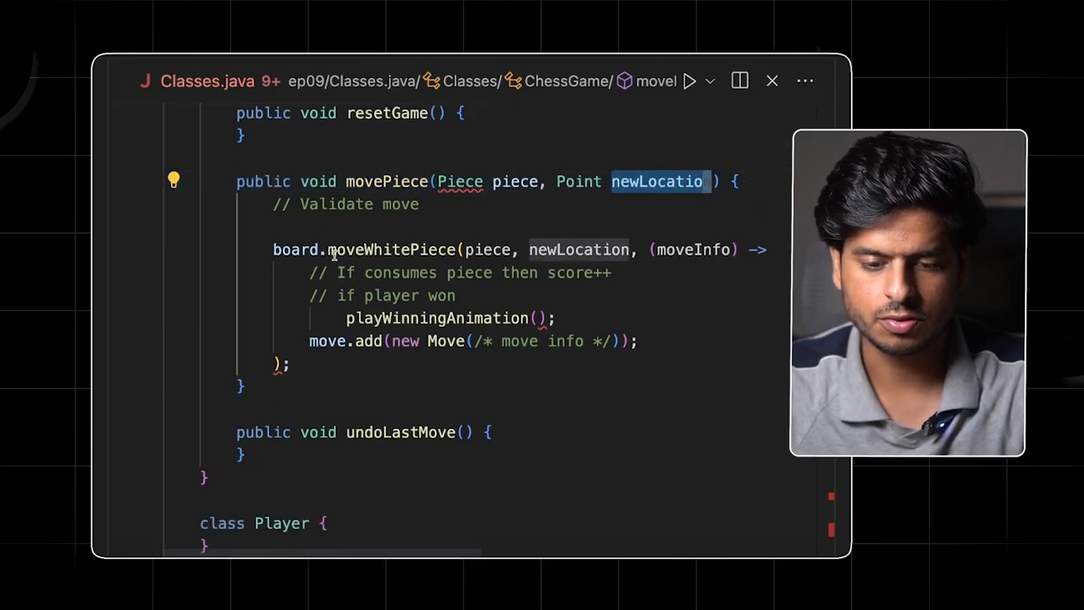
Highlight movePiece's board.moveWhitePiece call, the playWinningAnimation call and the move.add line.
left_click(303, 249)
type("n")
double_click(279, 249)
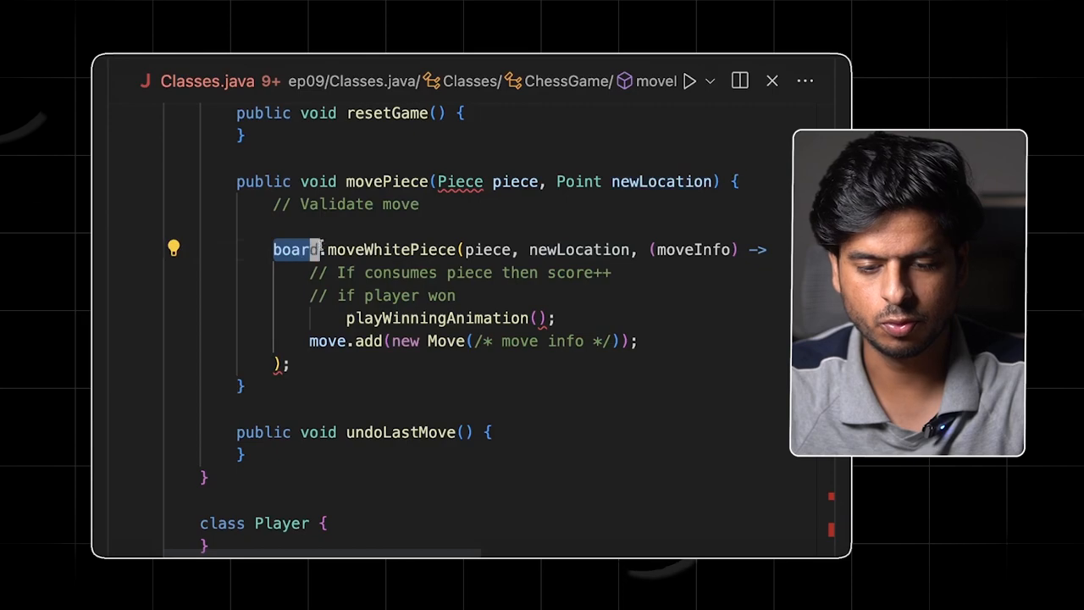
double_click(405, 249)
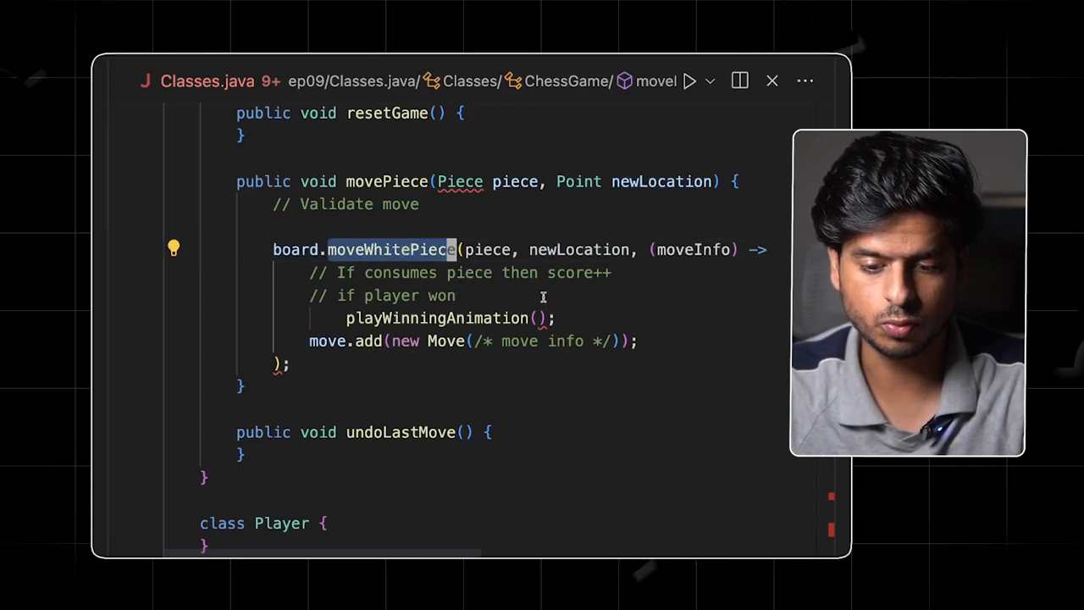
left_click_drag(306, 294, 552, 317)
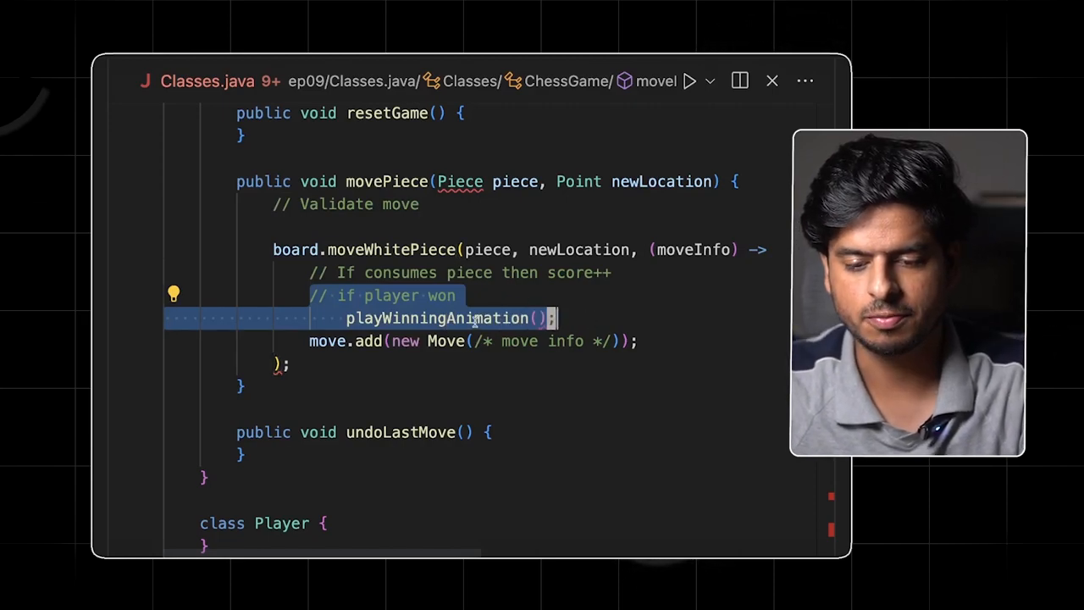
double_click(475, 319)
scroll(394, 275, "up", 3)
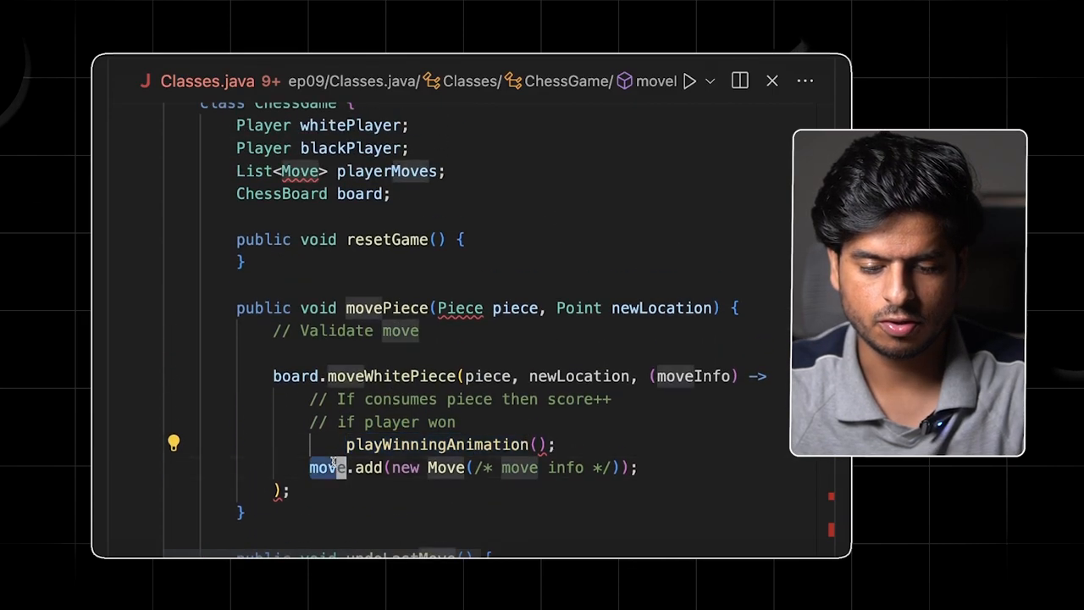
triple_click(333, 467)
left_click(395, 376)
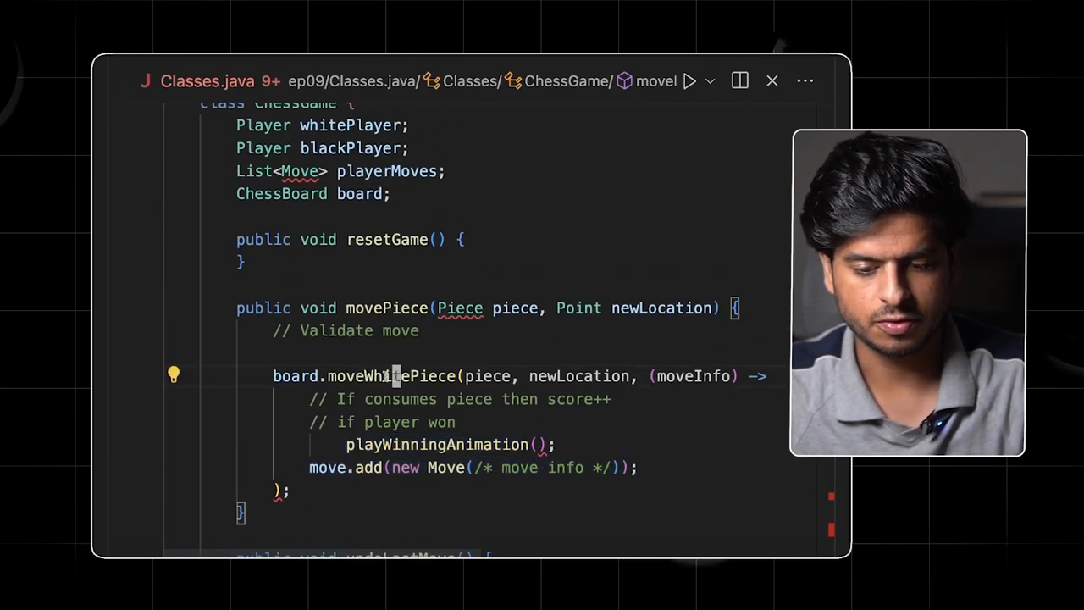
scroll(386, 376, "up", 5)
scroll(372, 339, "up", 5)
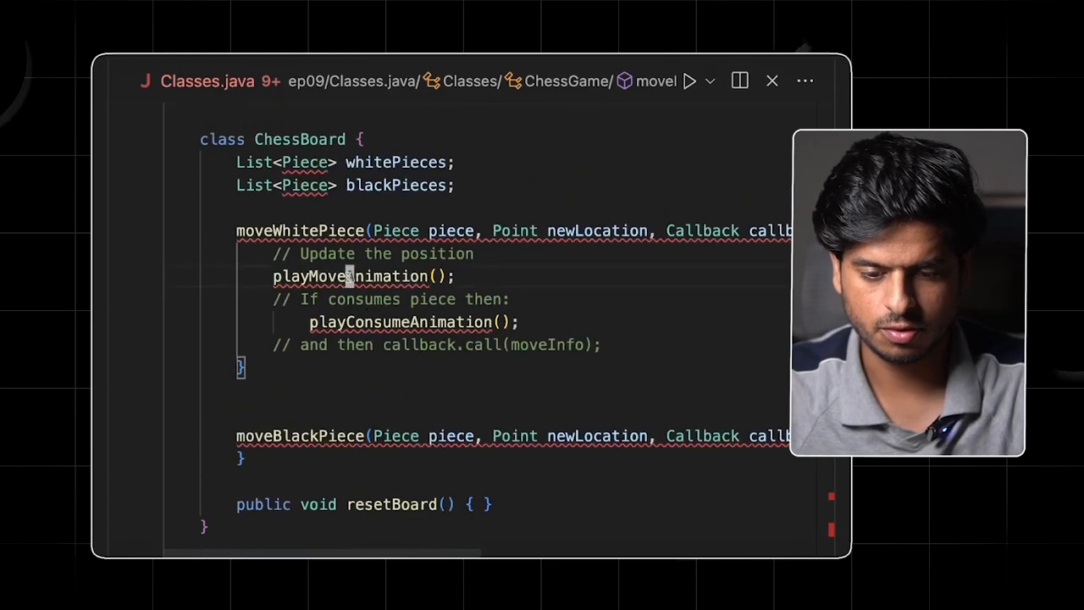
Select ChessBoard's playMoveAnimation and playConsumeAnimation calls and inspect their errors.
left_click(349, 276)
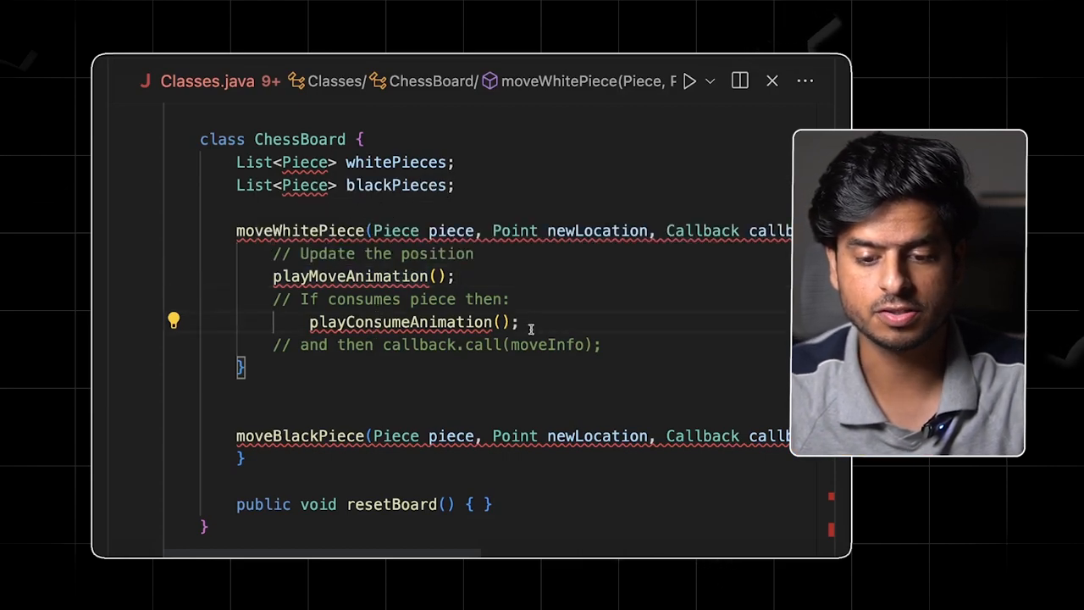
mouse_move(518, 322)
left_mouse_down()
mouse_move(293, 278)
mouse_move(280, 295)
left_mouse_up()
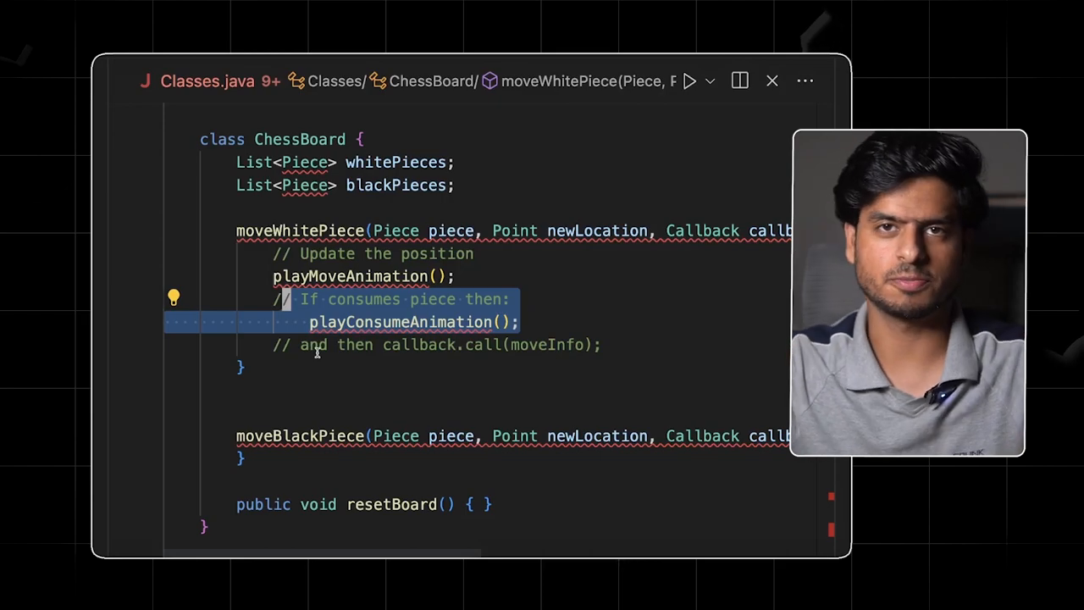
scroll(317, 353, "down", 2)
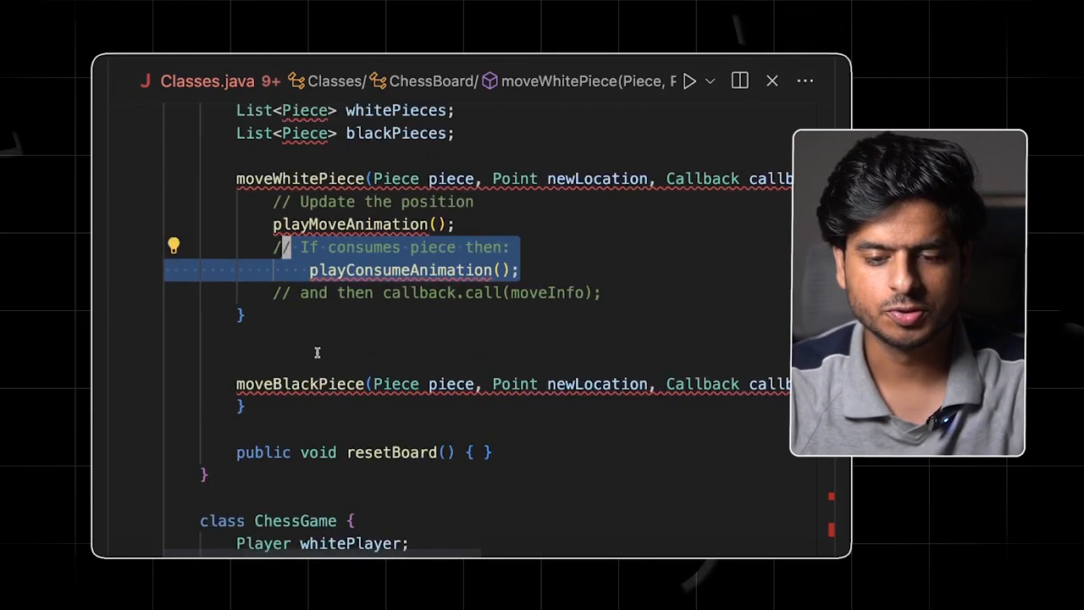
scroll(317, 353, "up", 2)
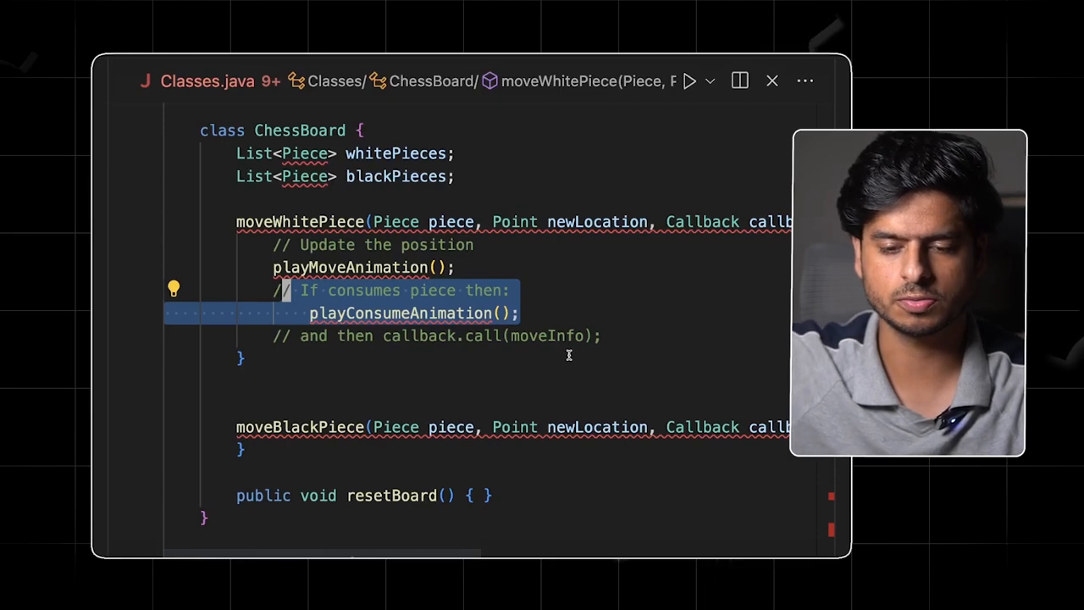
mouse_move(407, 269)
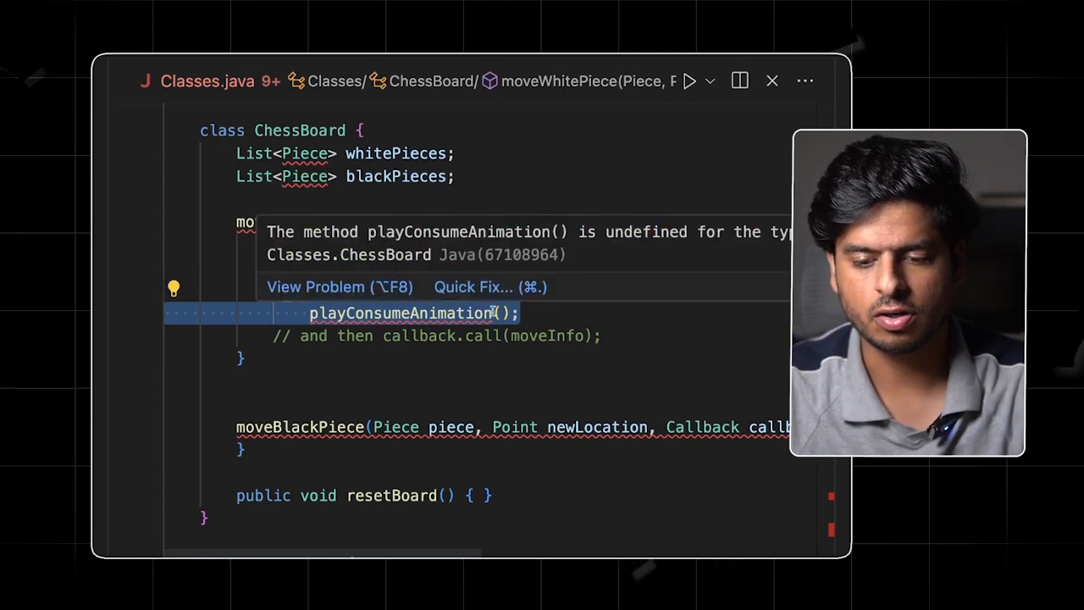
key("shift+Up")
left_click(366, 268)
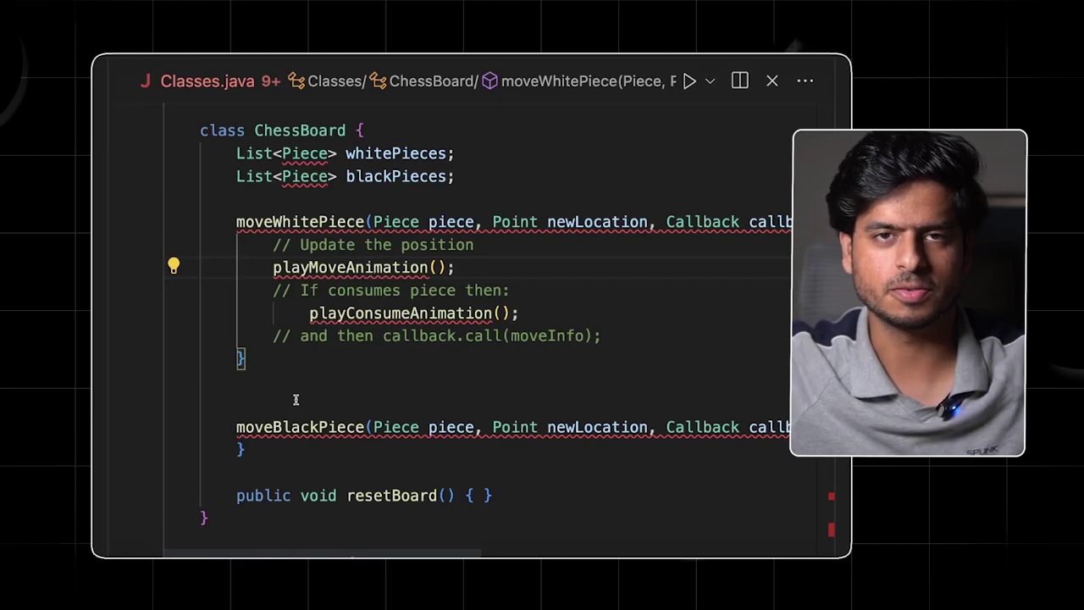
mouse_move(350, 268)
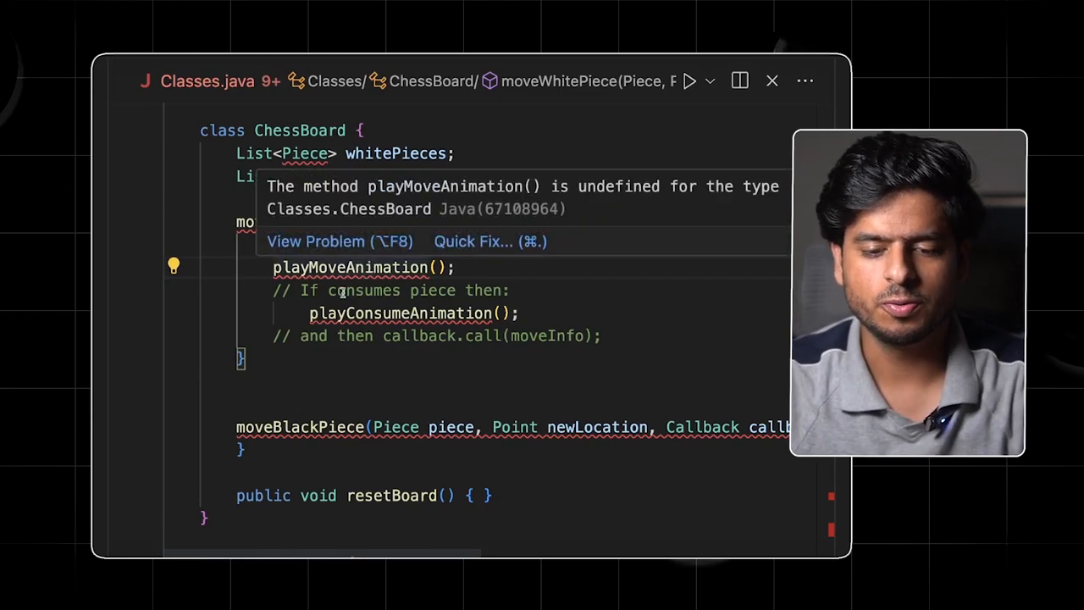
left_click(376, 313)
scroll(355, 381, "down", 5)
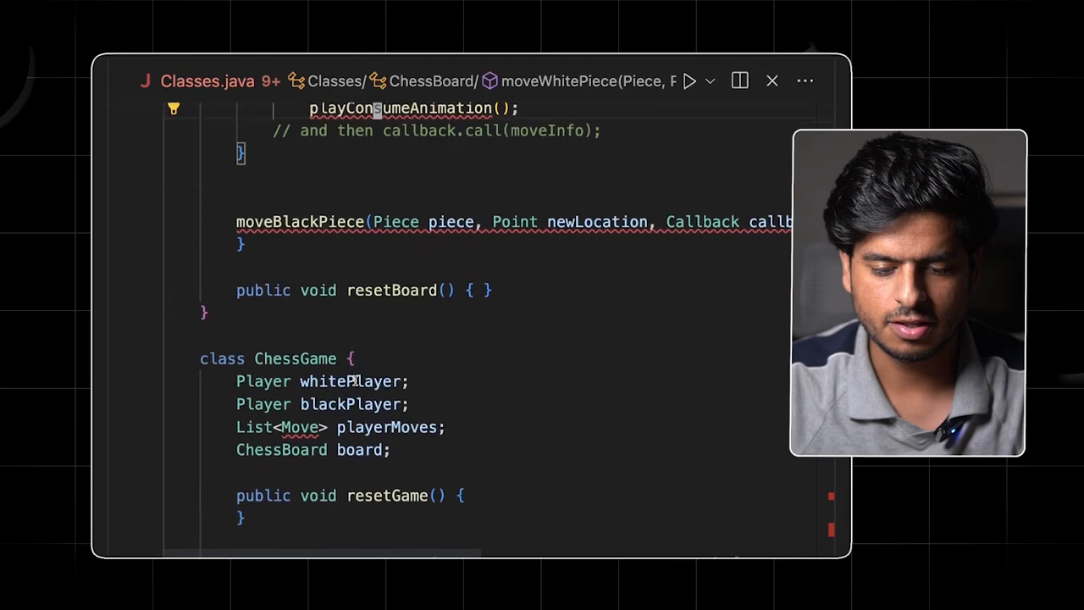
scroll(355, 380, "down", 3)
scroll(355, 381, "up", 1)
scroll(355, 380, "down", 5)
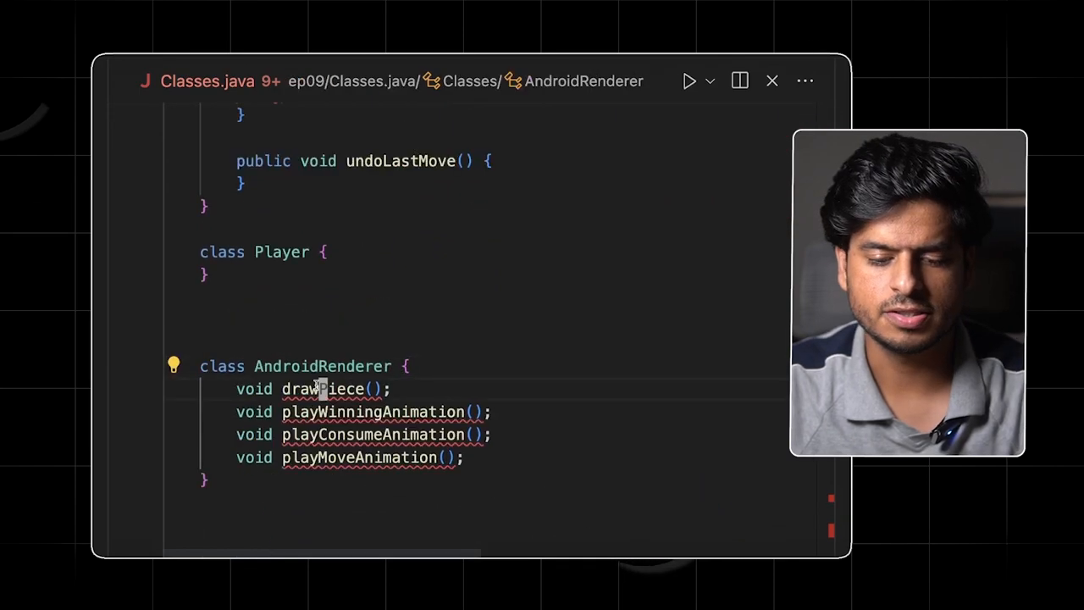
left_click(329, 295)
left_click_drag(210, 480, 200, 366)
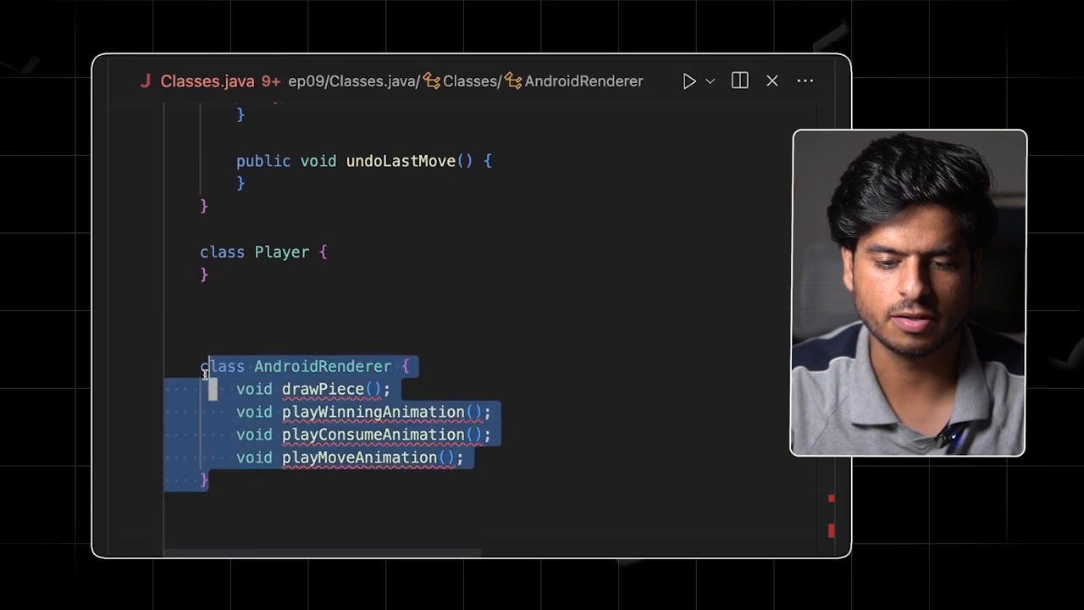
left_click(301, 411)
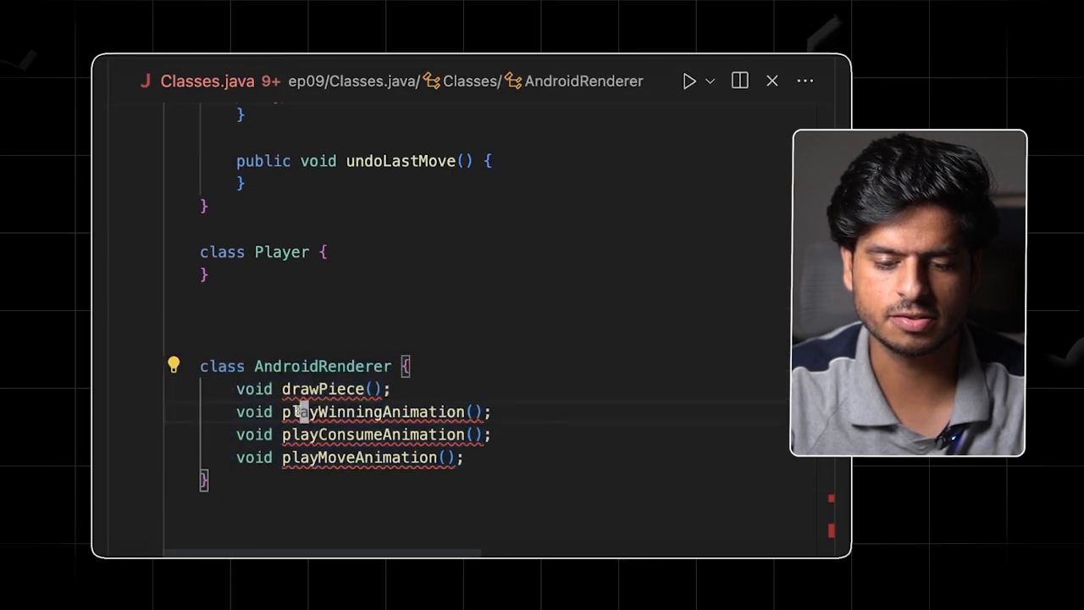
double_click(319, 366)
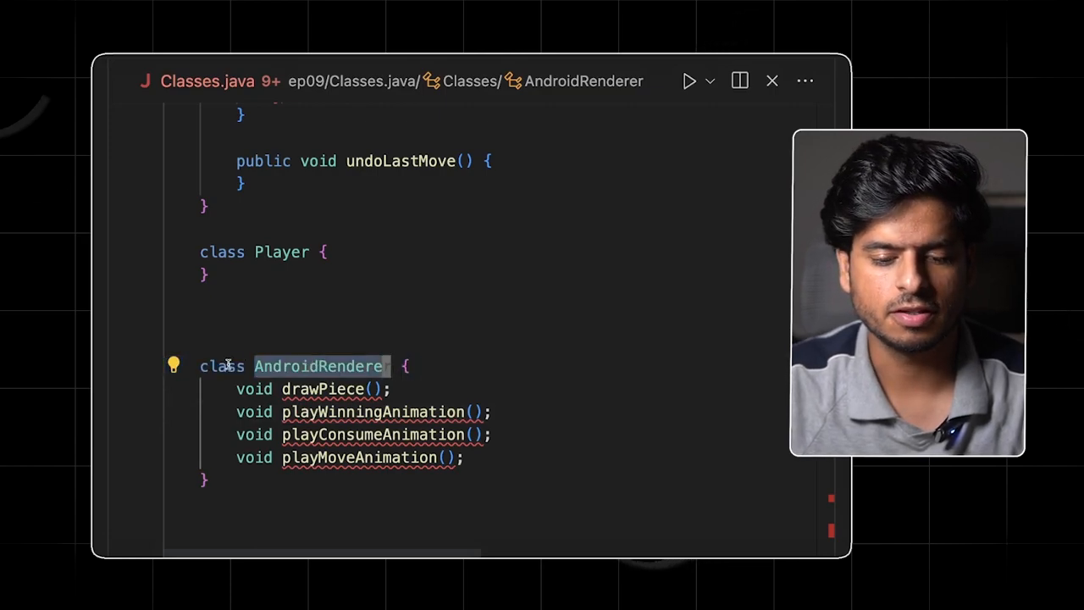
type("r")
left_click(202, 366)
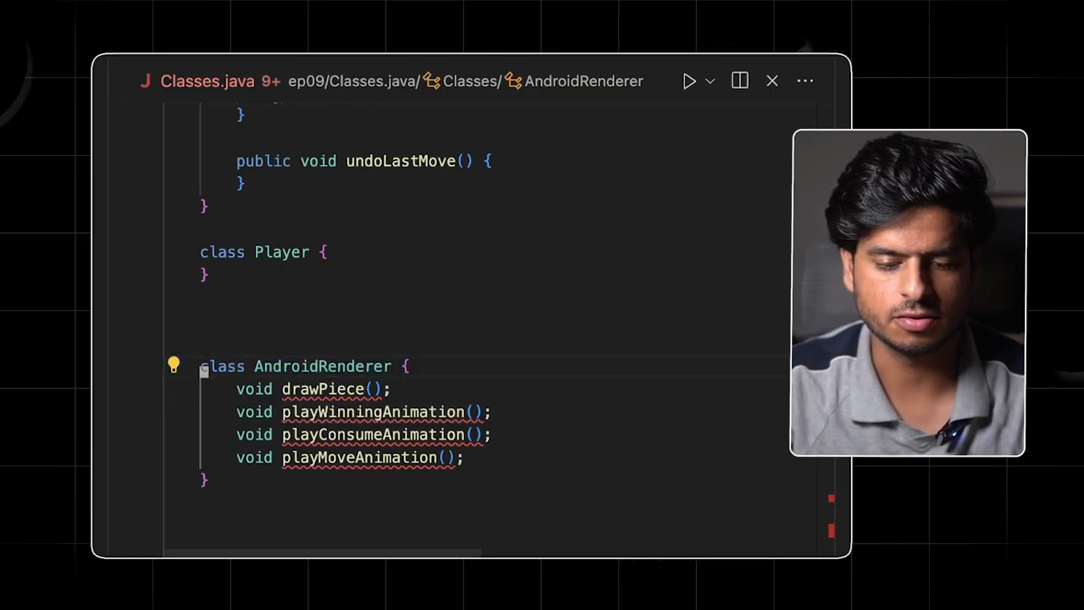
scroll(245, 354, "down", 3)
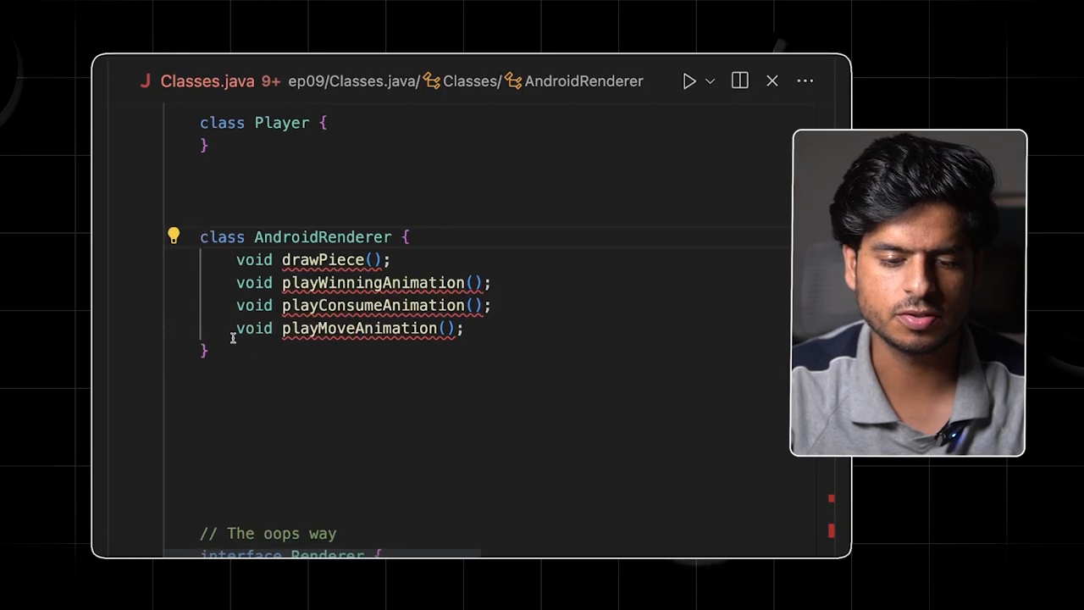
left_click_drag(280, 329, 202, 231)
scroll(249, 337, "up", 5)
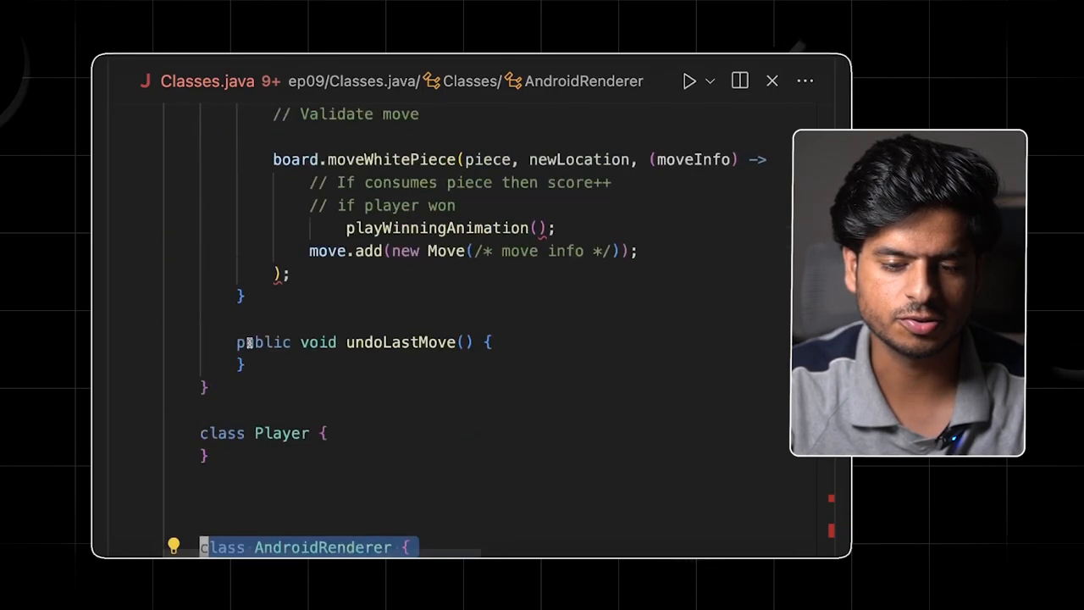
scroll(371, 264, "up", 3)
scroll(368, 300, "up", 5)
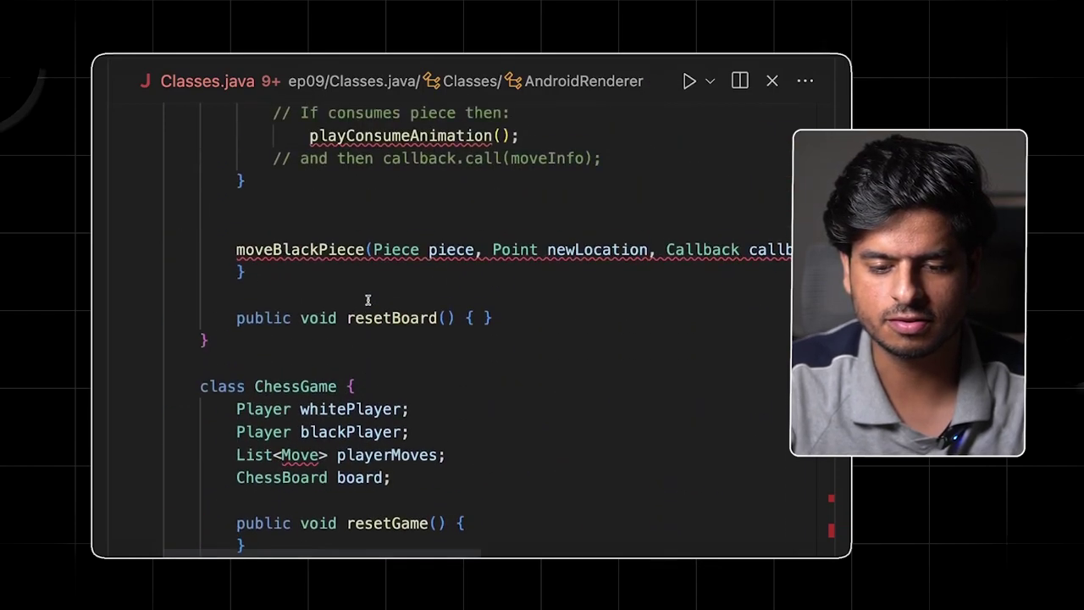
left_click(346, 255)
scroll(346, 259, "down", 3)
scroll(346, 258, "up", 5)
left_click(367, 178)
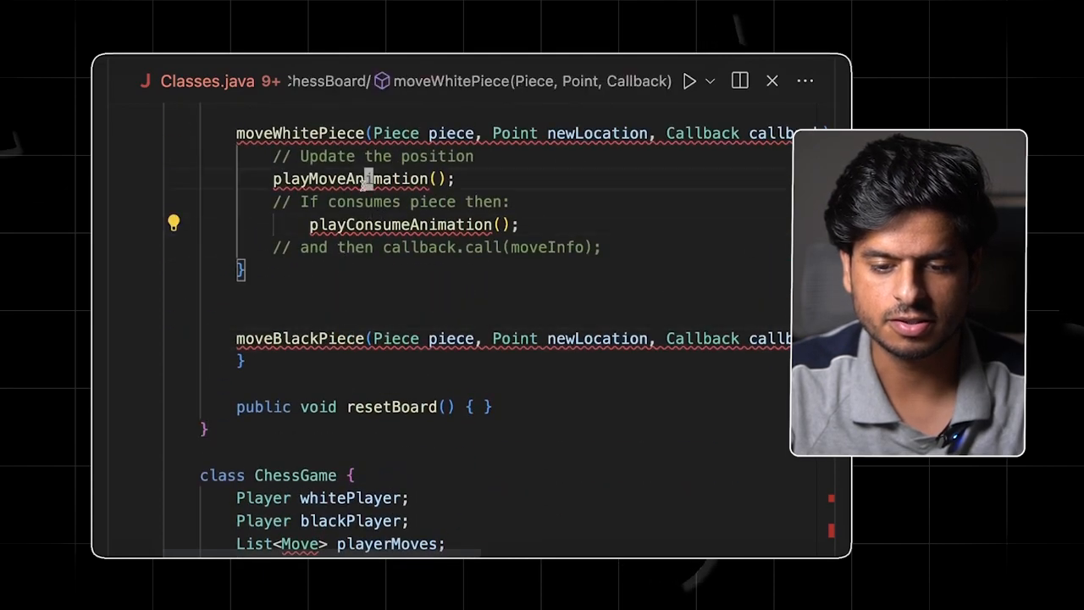
scroll(367, 195, "down", 5)
scroll(364, 191, "down", 5)
scroll(362, 186, "down", 3)
scroll(362, 186, "down", 2)
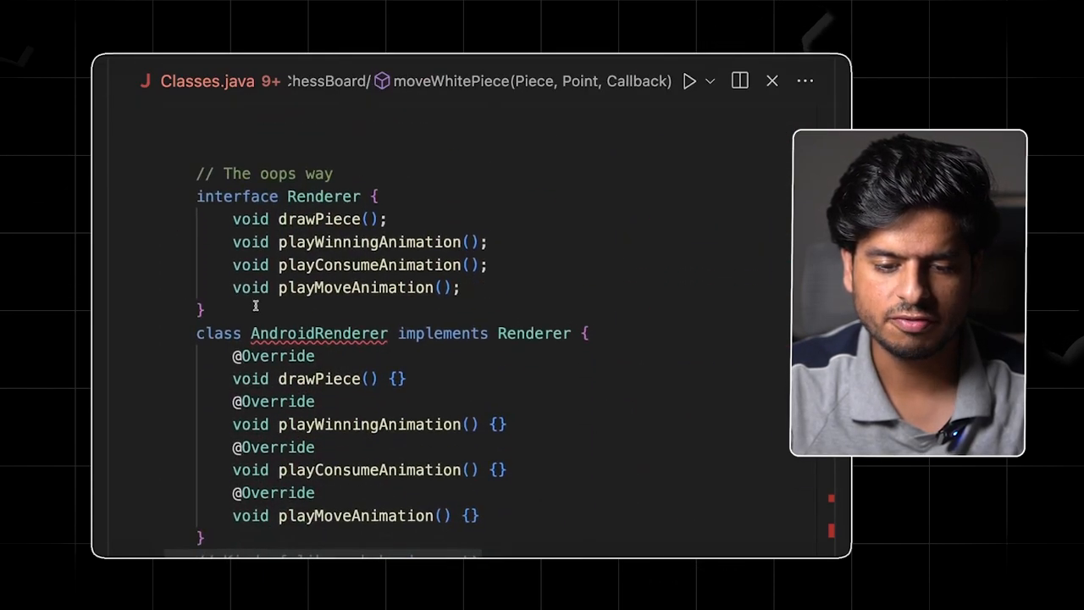
Add blank lines after the Renderer interface's closing brace, then point to the behavior pattern comment.
left_click(254, 339)
key("End")
key("Return")
key("Return")
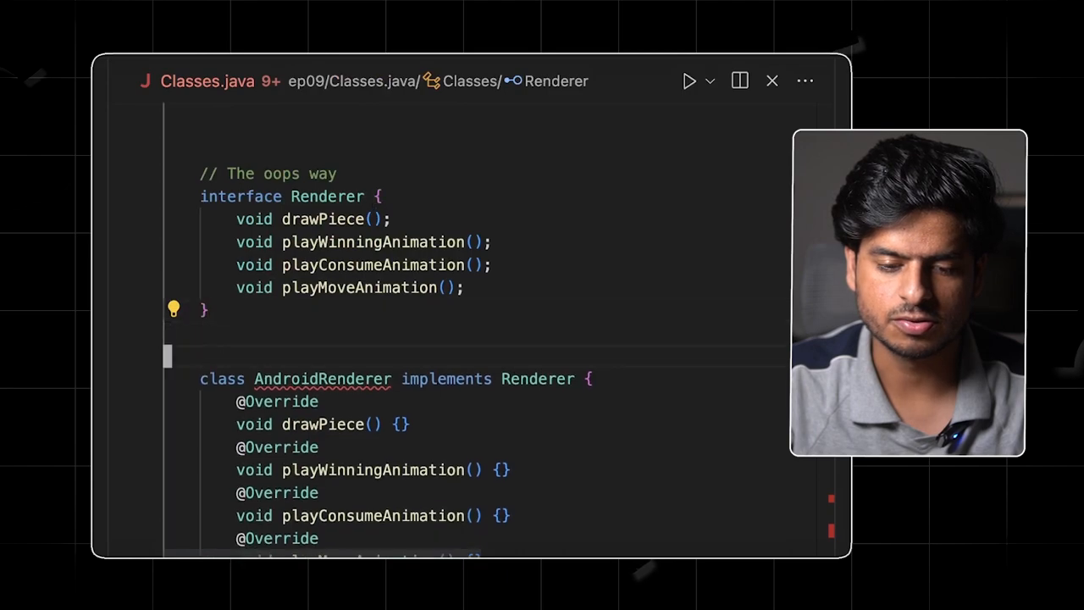
key("Escape")
key("Up")
key("Up")
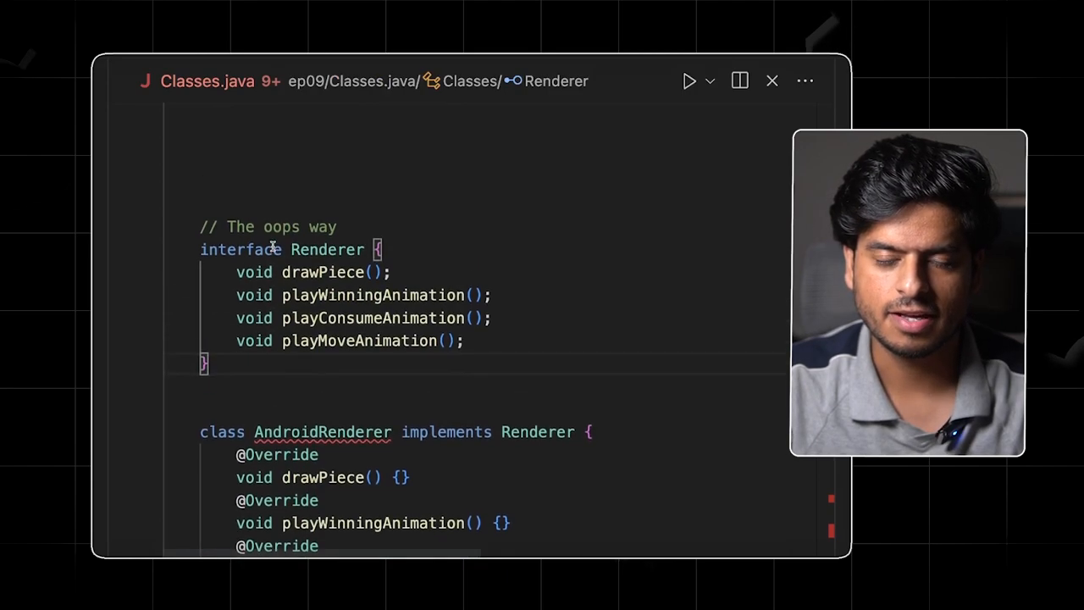
scroll(270, 340, "down", 3)
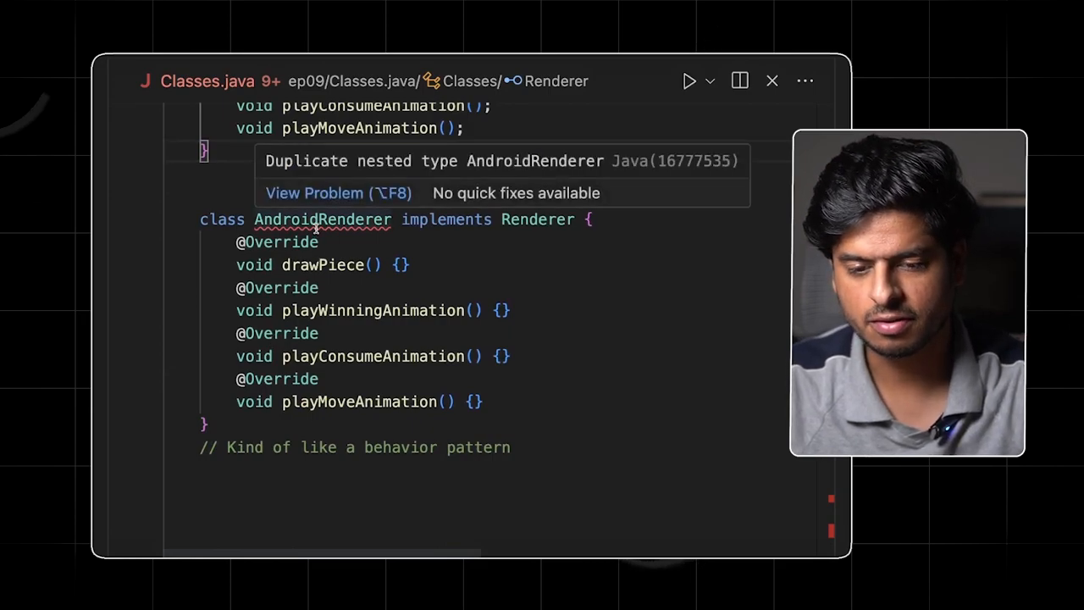
scroll(316, 229, "up", 3)
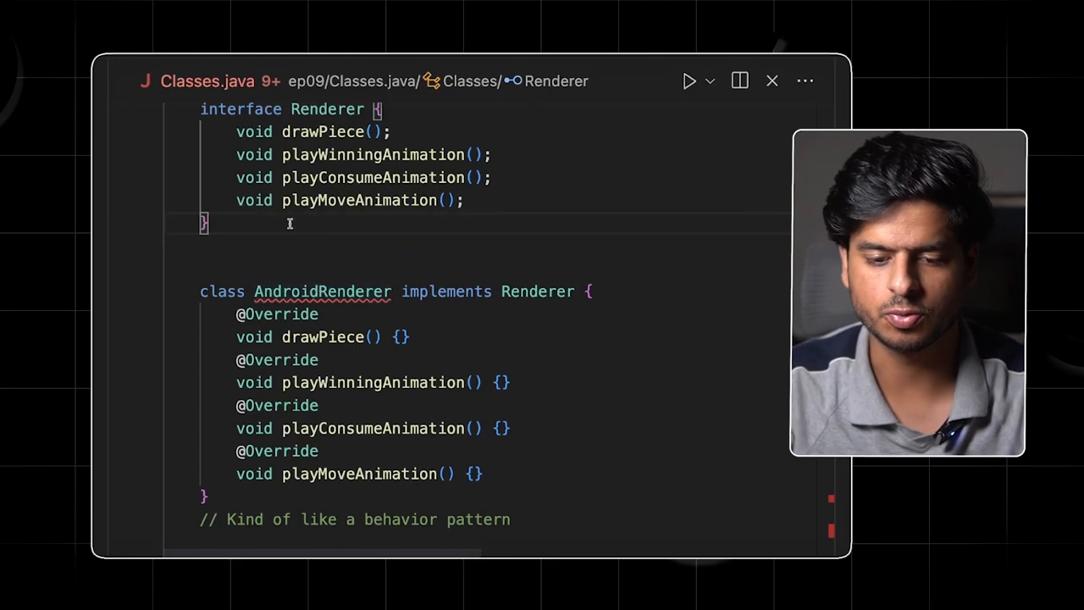
scroll(320, 292, "down", 3)
left_click(267, 386)
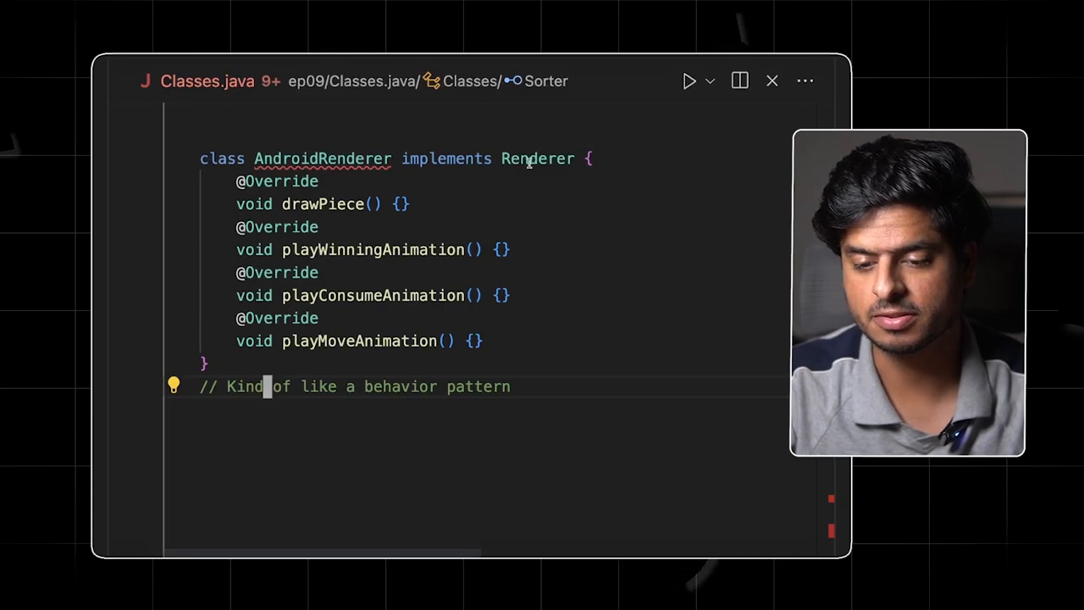
scroll(450, 168, "up", 5)
scroll(342, 185, "up", 4)
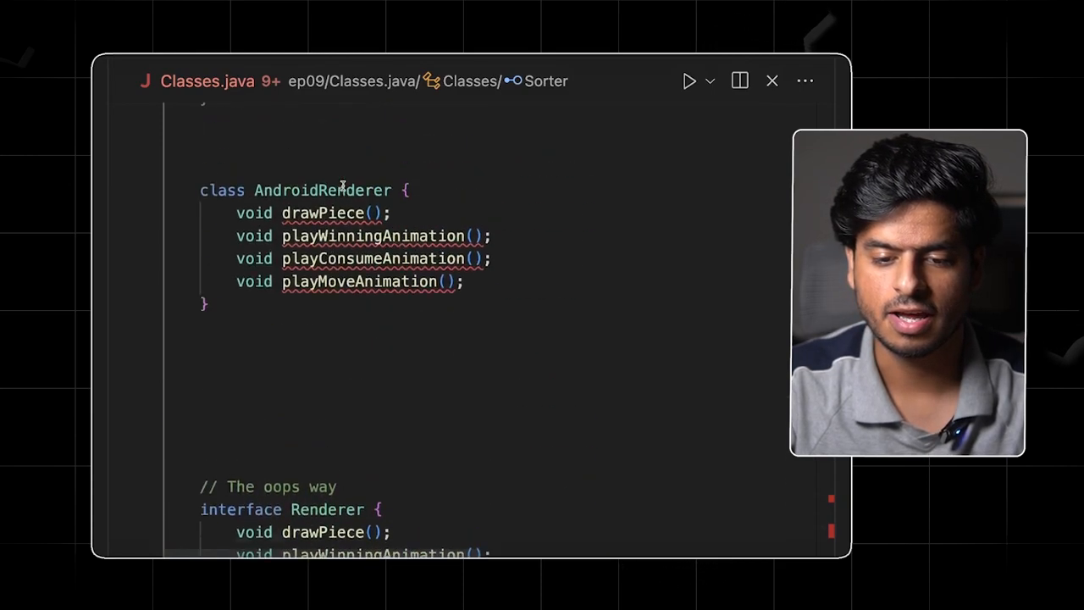
scroll(342, 185, "up", 4)
scroll(342, 185, "up", 4)
scroll(342, 185, "up", 3)
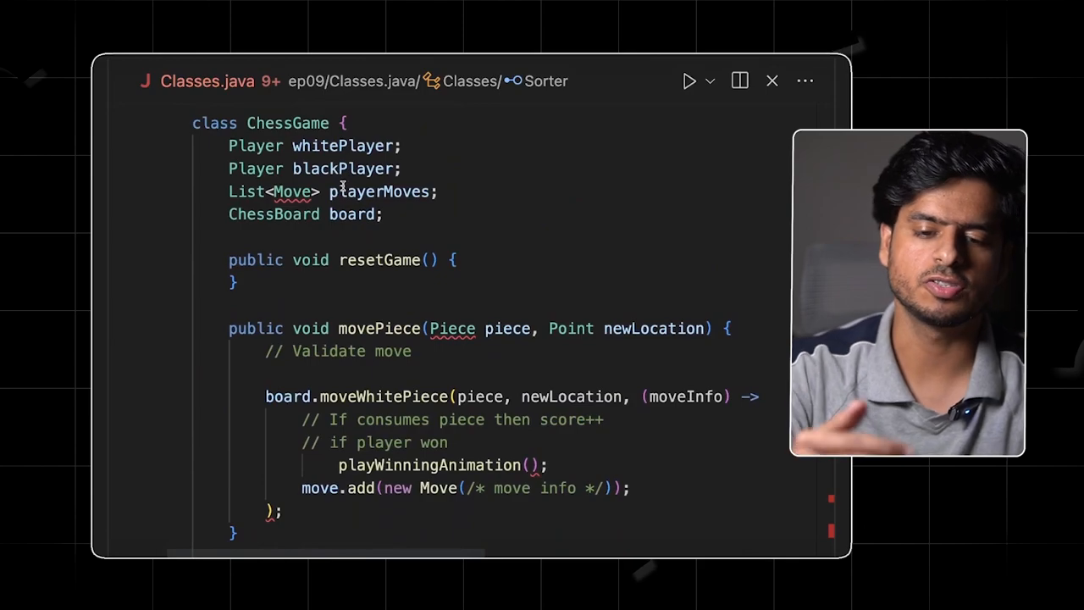
scroll(342, 185, "up", 4)
scroll(342, 185, "up", 4)
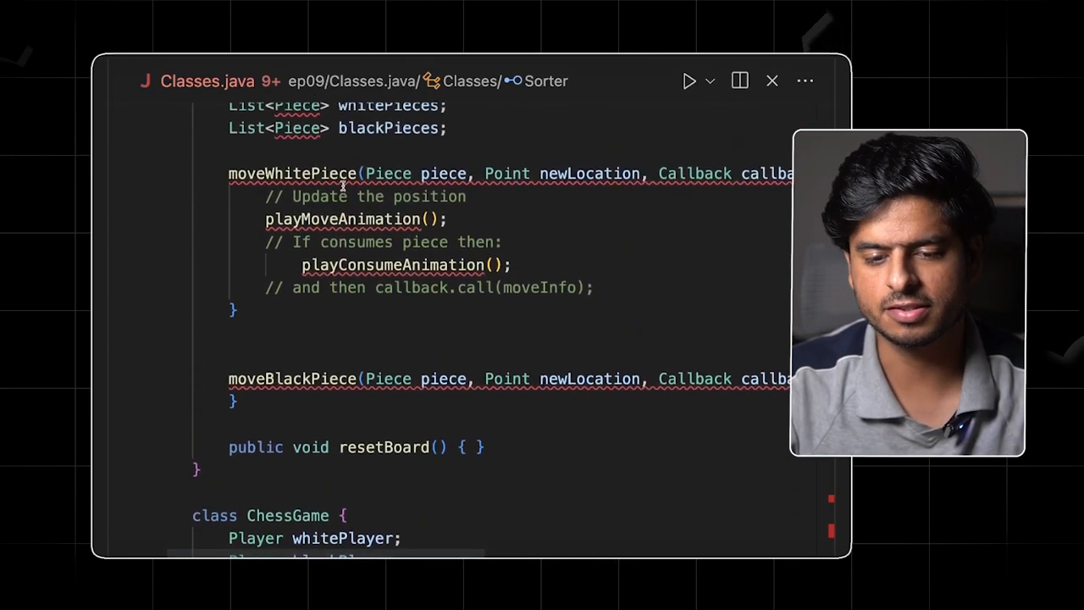
Add a 'Renderer renderer;' field to ChessBoard and prefix its animation calls with 'renderer.'.
left_click(267, 249)
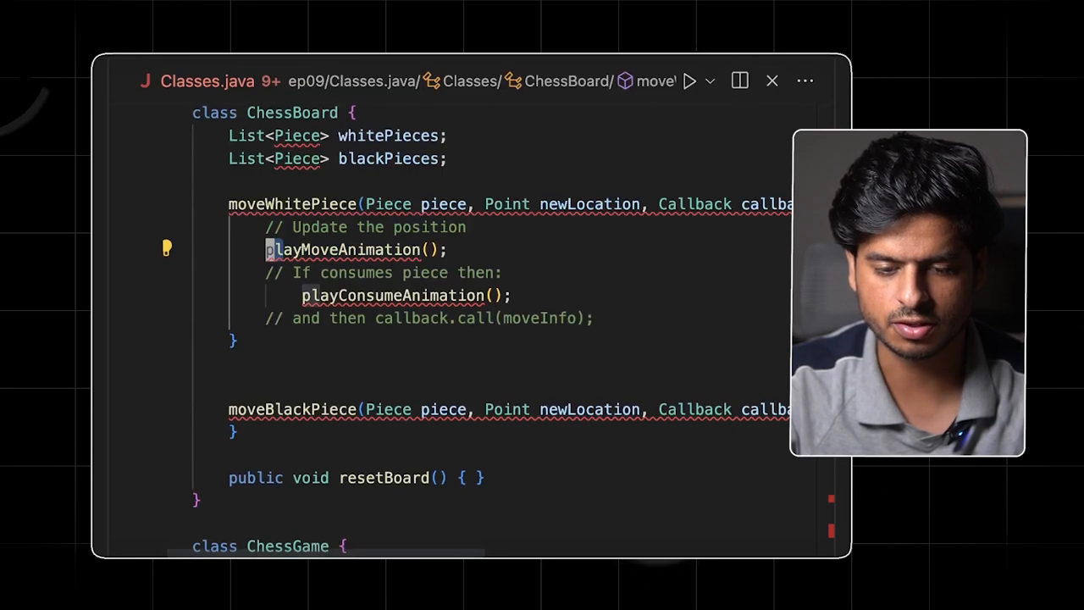
key("Up")
key("Up")
key("Up")
key("Up")
key("End")
key("Return")
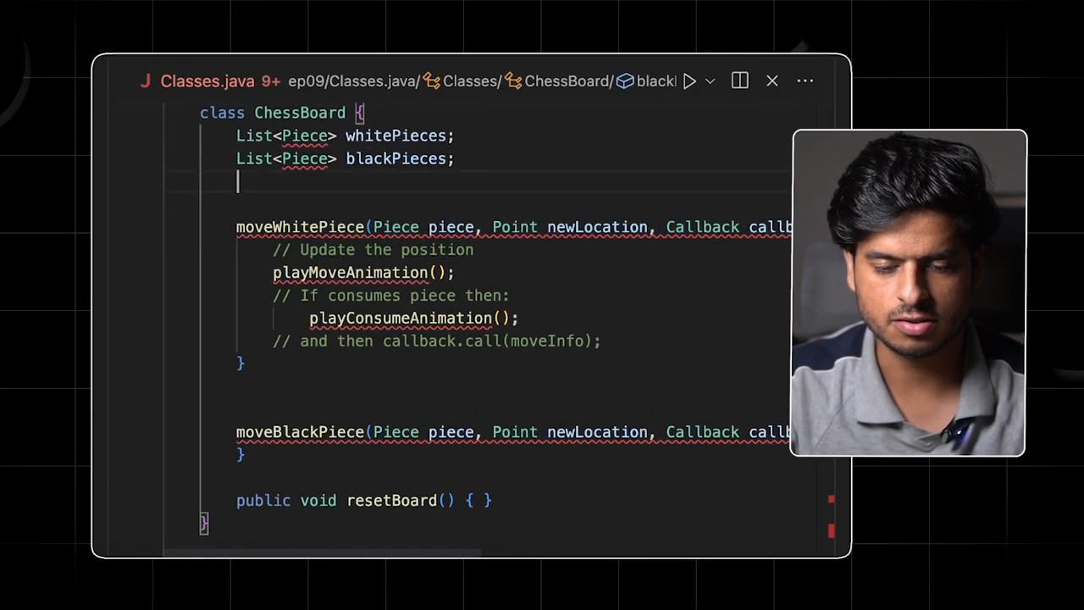
type("Ren")
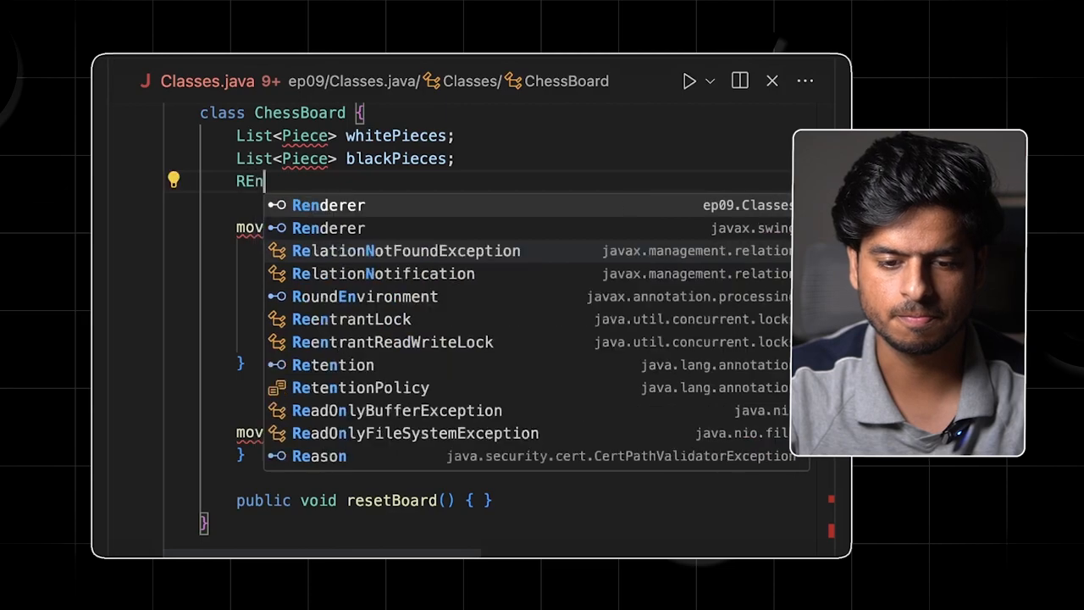
type("derer renderer;")
key("Down")
key("Down")
key("Down")
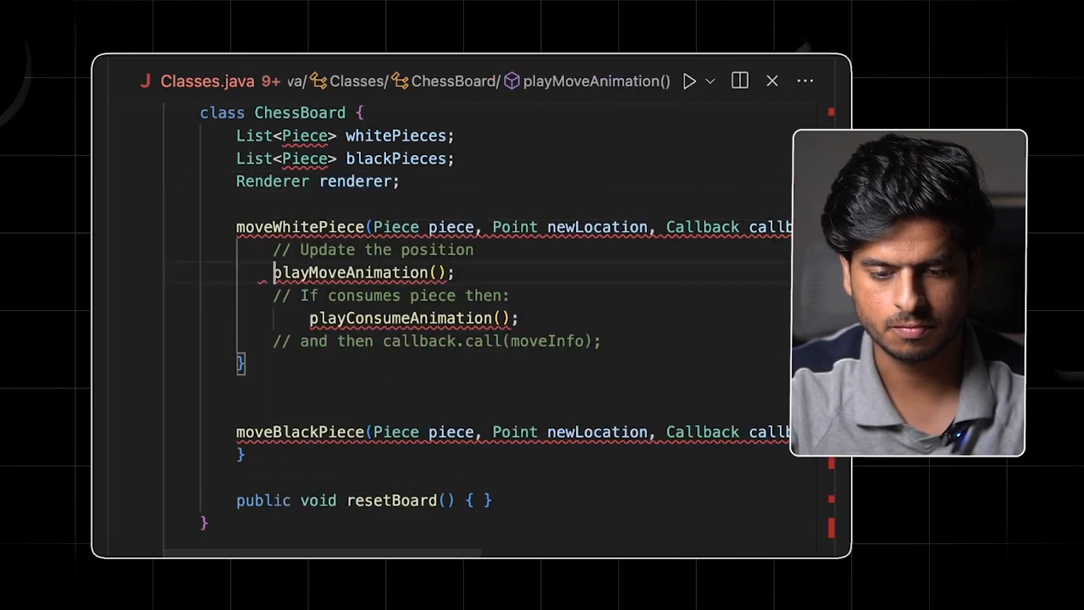
type("renderer.")
key("Down")
type("renderer.")
Add a ChessBoard constructor assigning this.renderer, then highlight the constructor and the renderer field.
key("Up")
key("Up")
key("Up")
key("Return")
type("Chess")
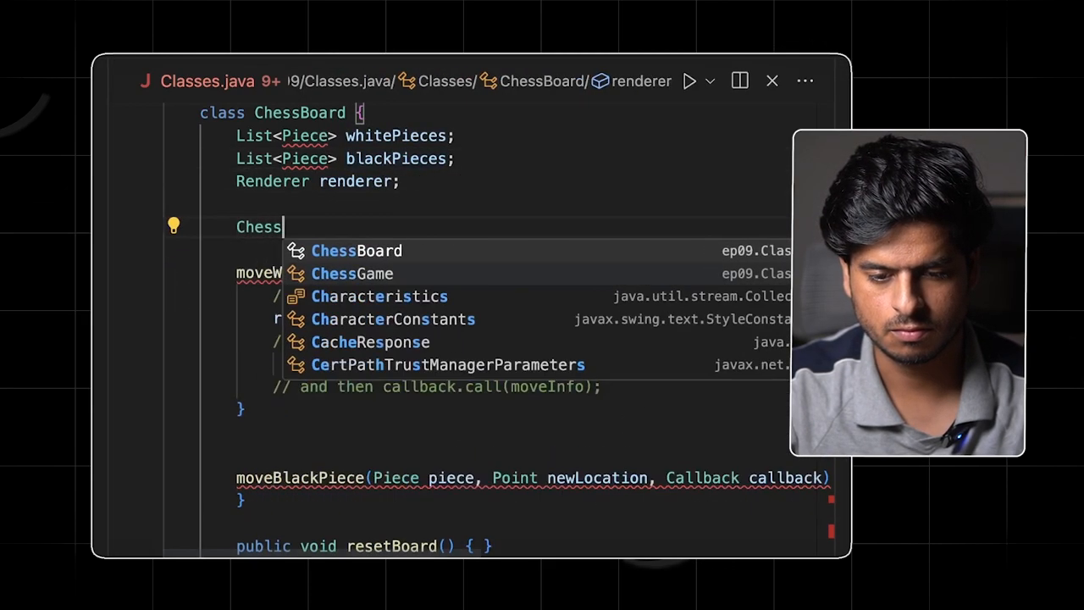
type("Board(Renderer renderer) {")
key("Return")
type("this.renderer = renderer")
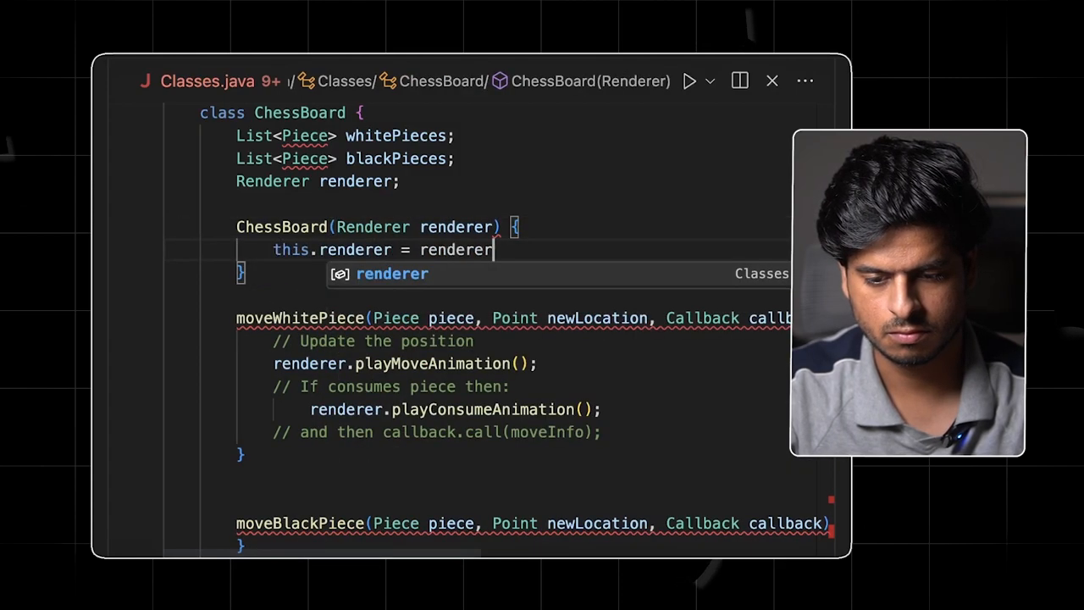
type(";")
key("Up")
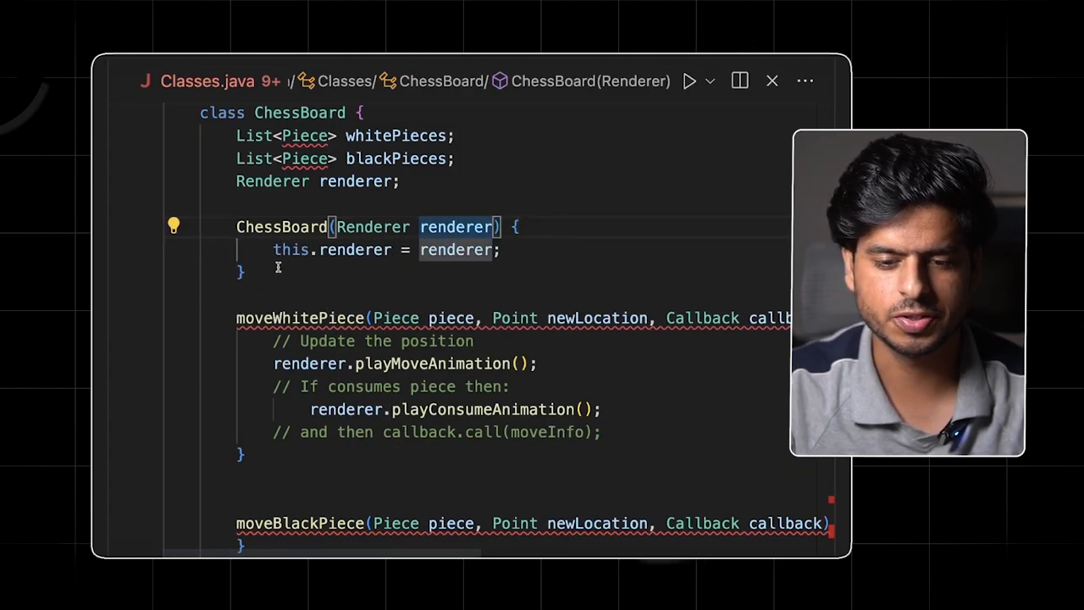
left_click_drag(236, 222, 298, 248)
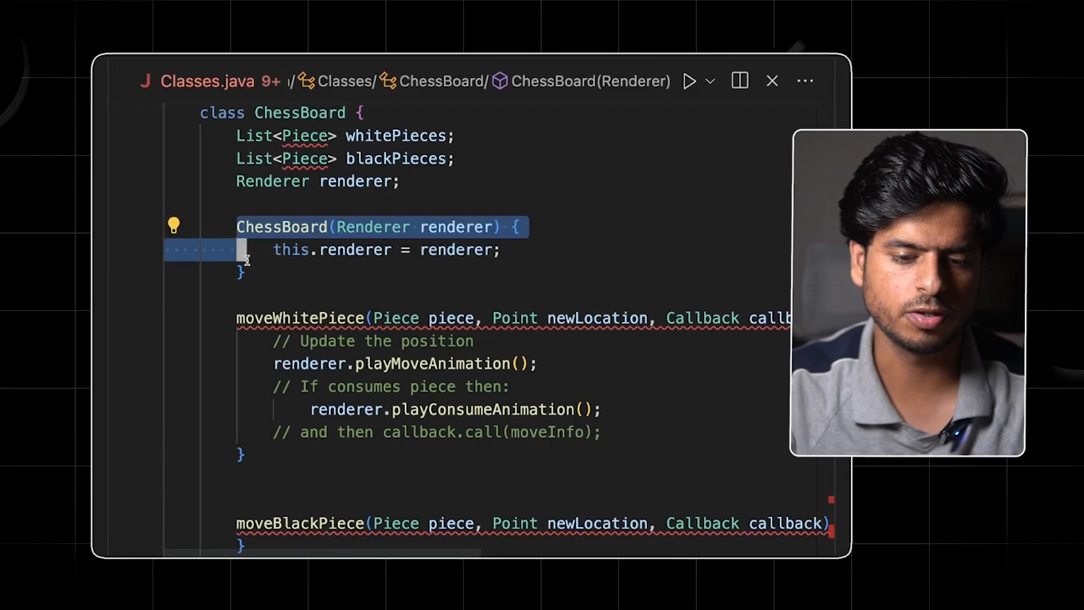
left_click(398, 227)
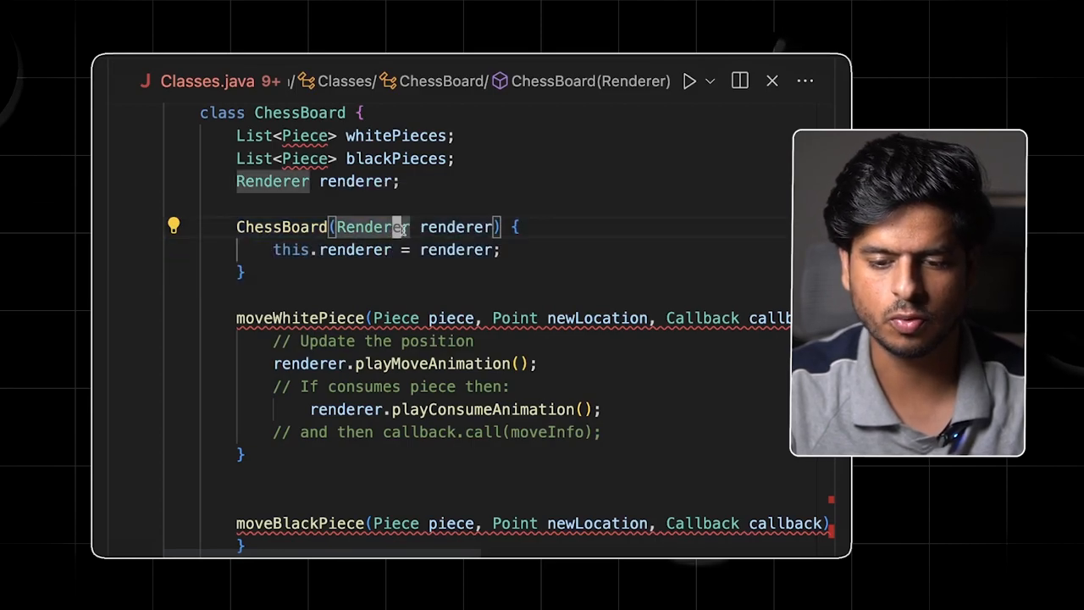
double_click(386, 227)
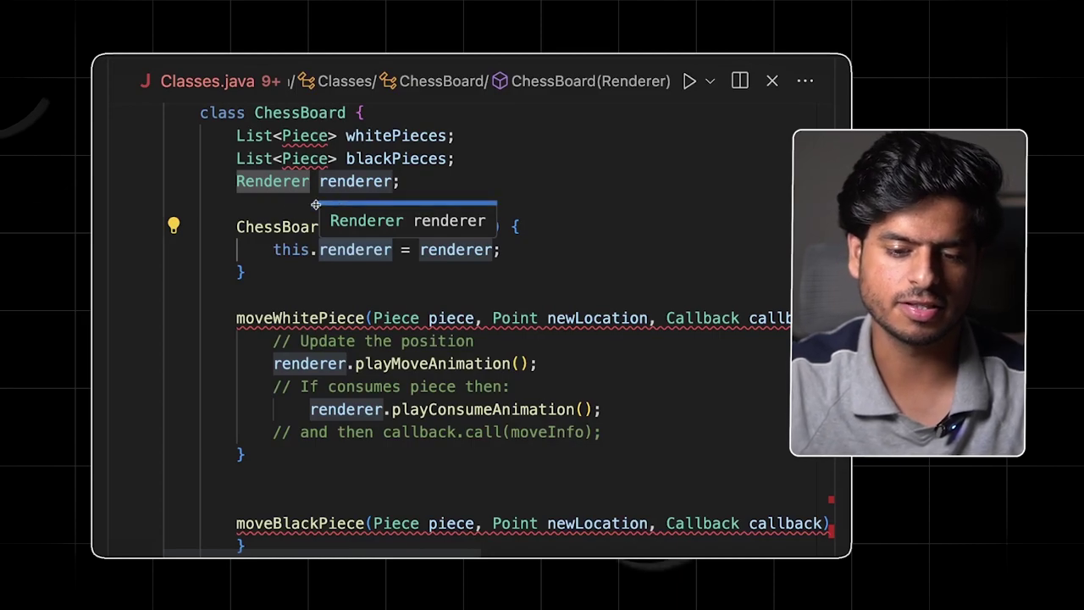
left_click(275, 204)
triple_click(356, 227)
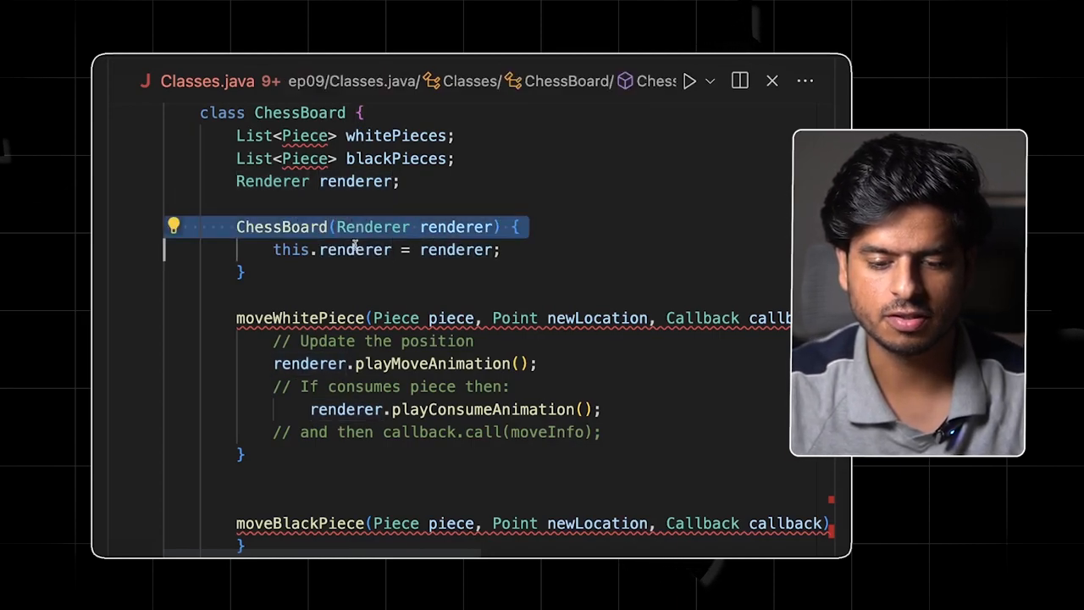
scroll(356, 246, "down", 2)
left_click_drag(274, 269, 339, 270)
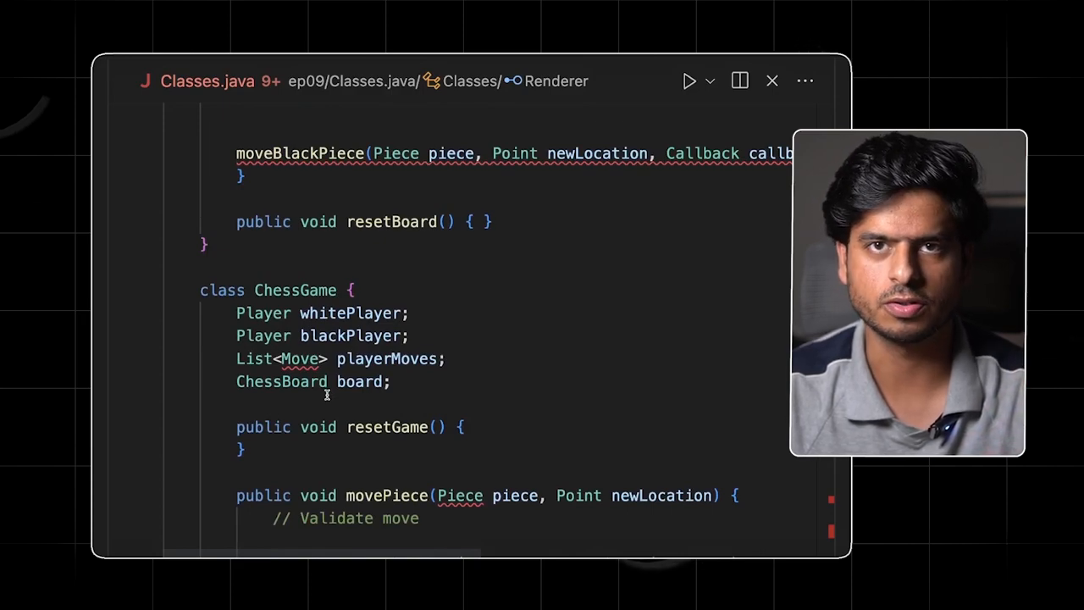
scroll(326, 395, "down", 5)
scroll(326, 394, "down", 5)
scroll(326, 395, "down", 3)
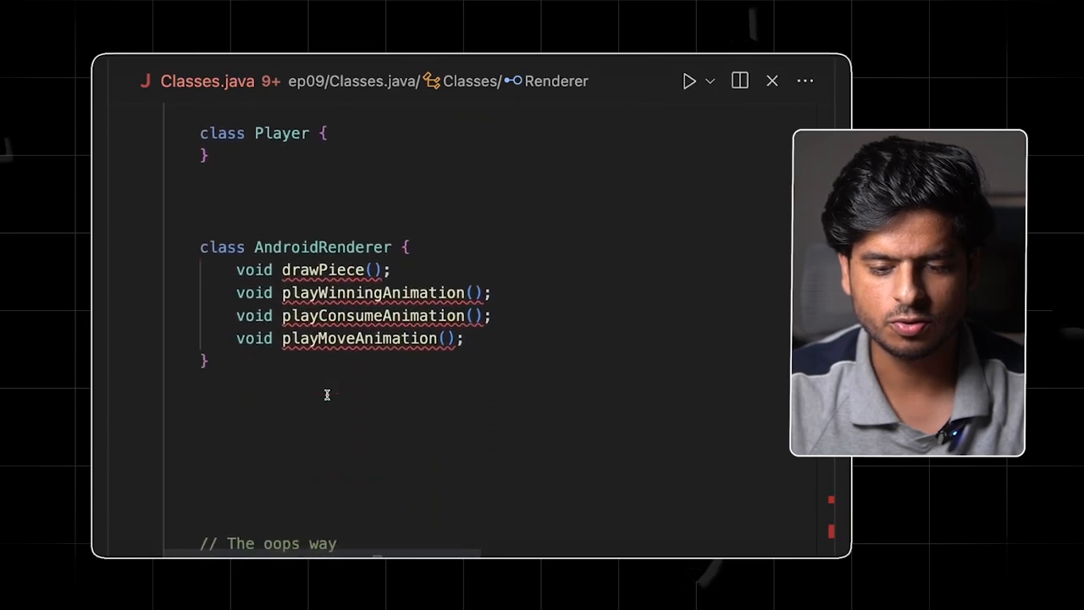
scroll(326, 395, "down", 3)
scroll(326, 395, "down", 4)
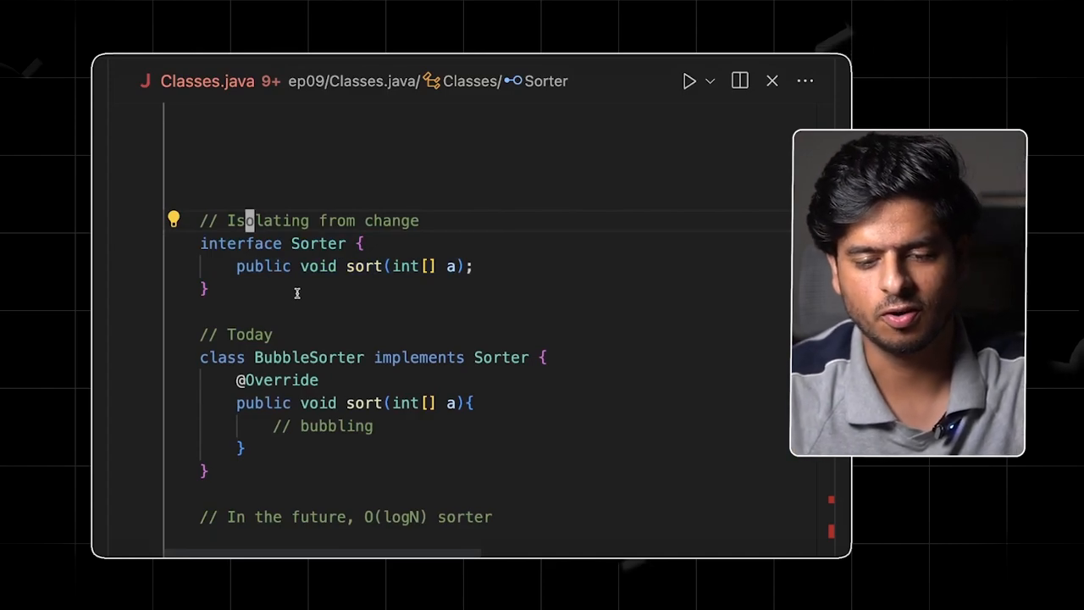
left_click(223, 288)
key("shift+Up")
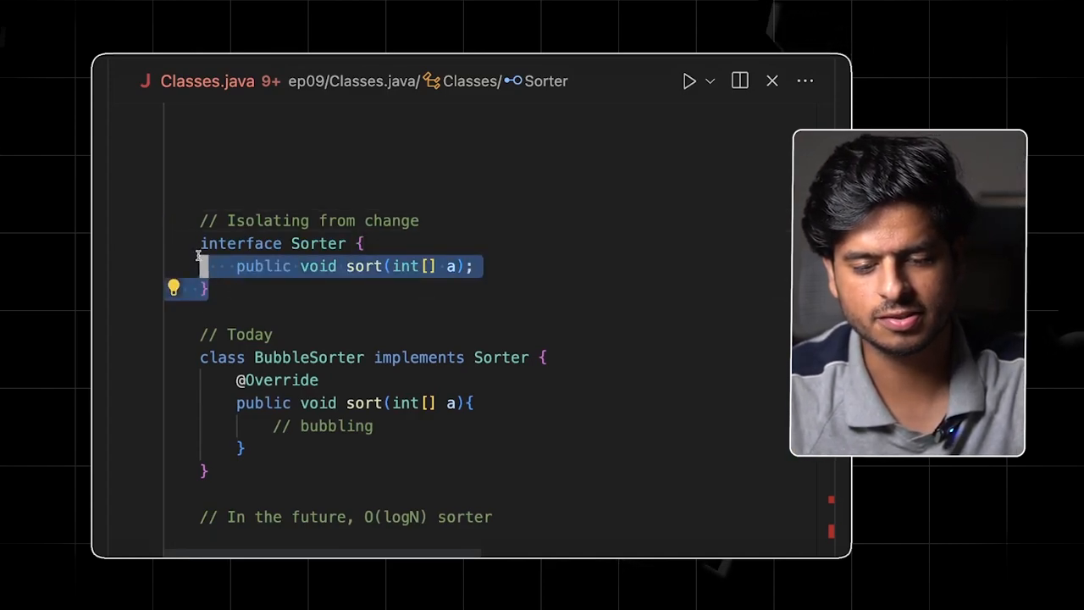
key("shift+Up")
key("shift+Home")
left_click(314, 244)
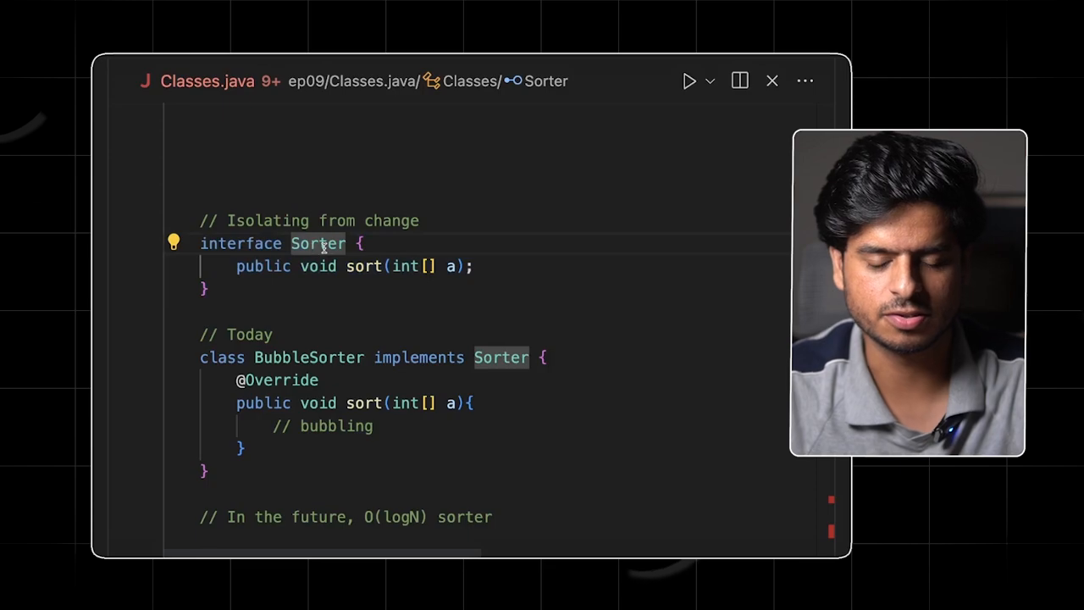
double_click(364, 266)
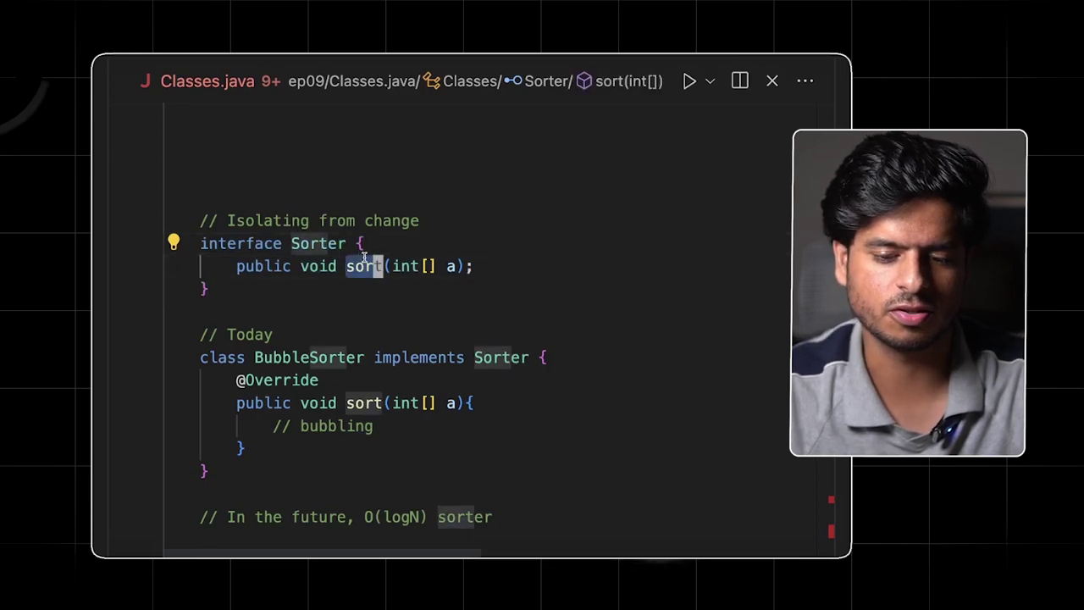
left_click(463, 266)
double_click(454, 266)
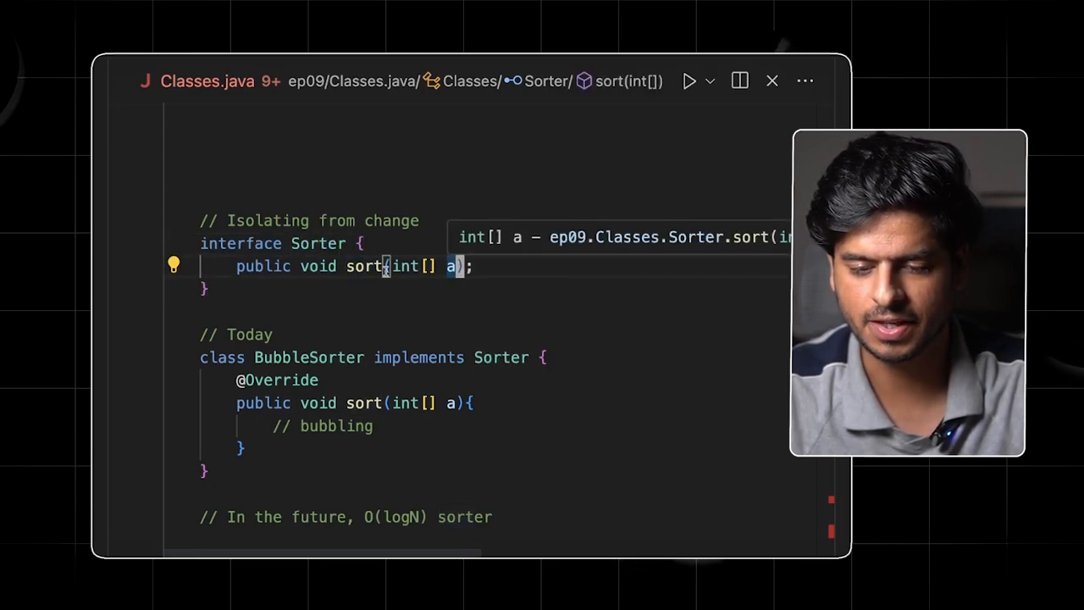
left_click(363, 357)
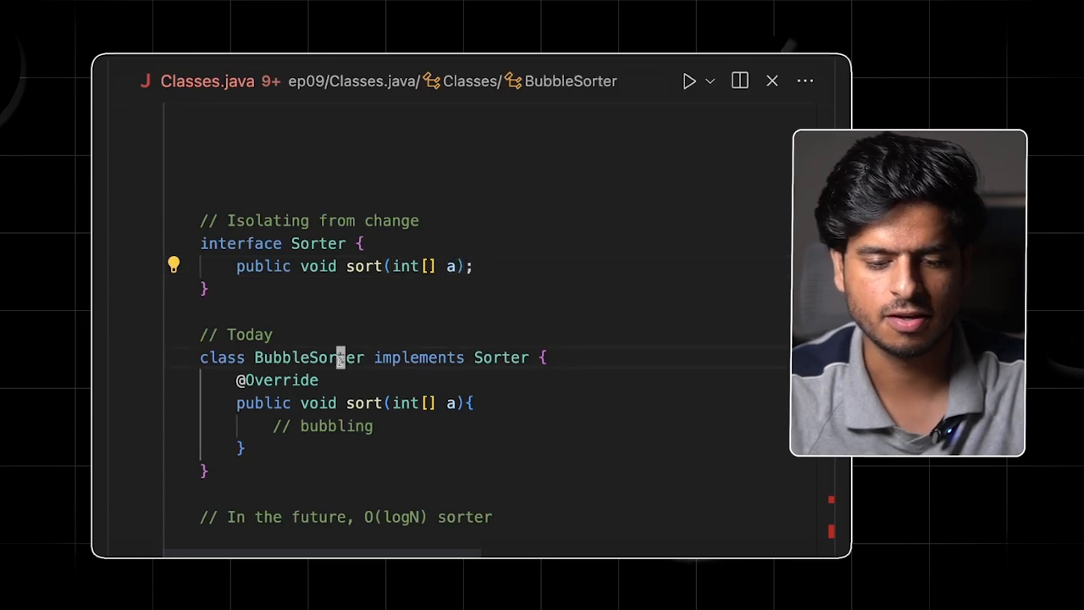
left_click_drag(212, 471, 194, 356)
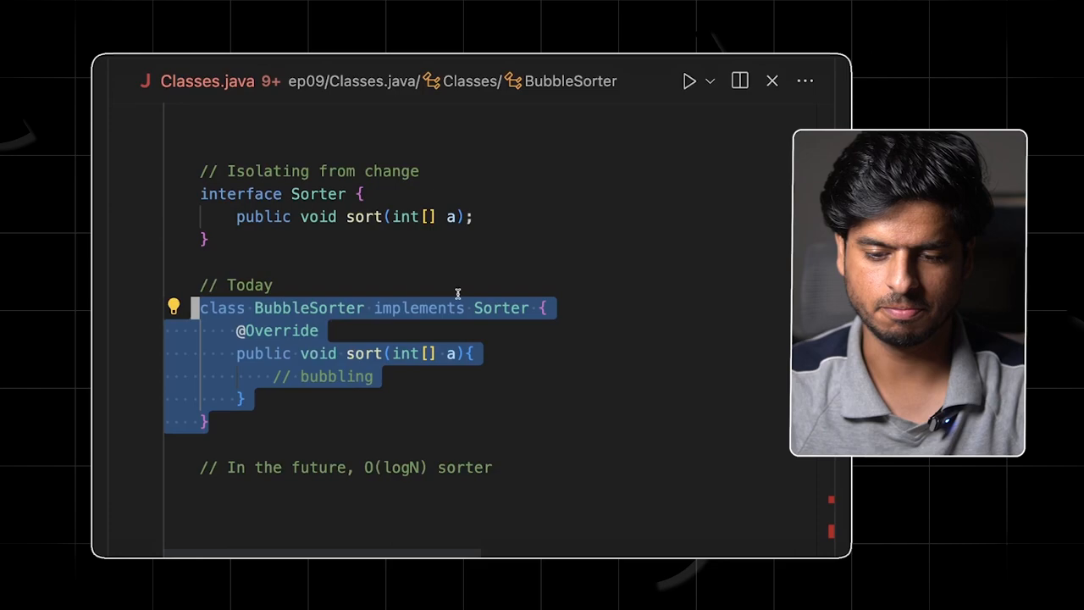
left_click(364, 388)
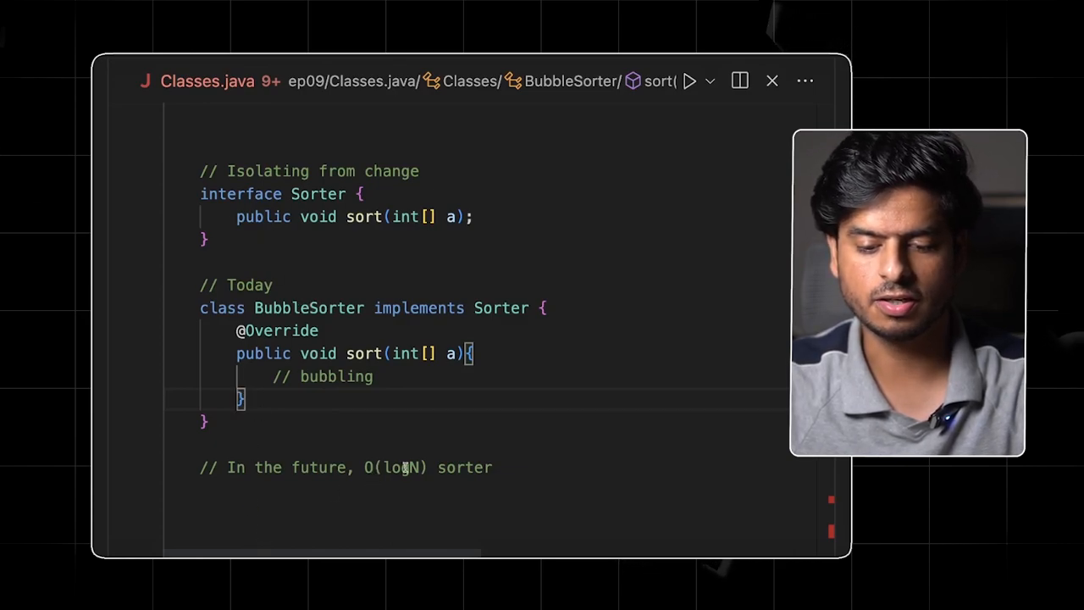
mouse_move(209, 421)
left_mouse_down()
mouse_move(219, 331)
mouse_move(201, 302)
left_mouse_up()
left_click(383, 378)
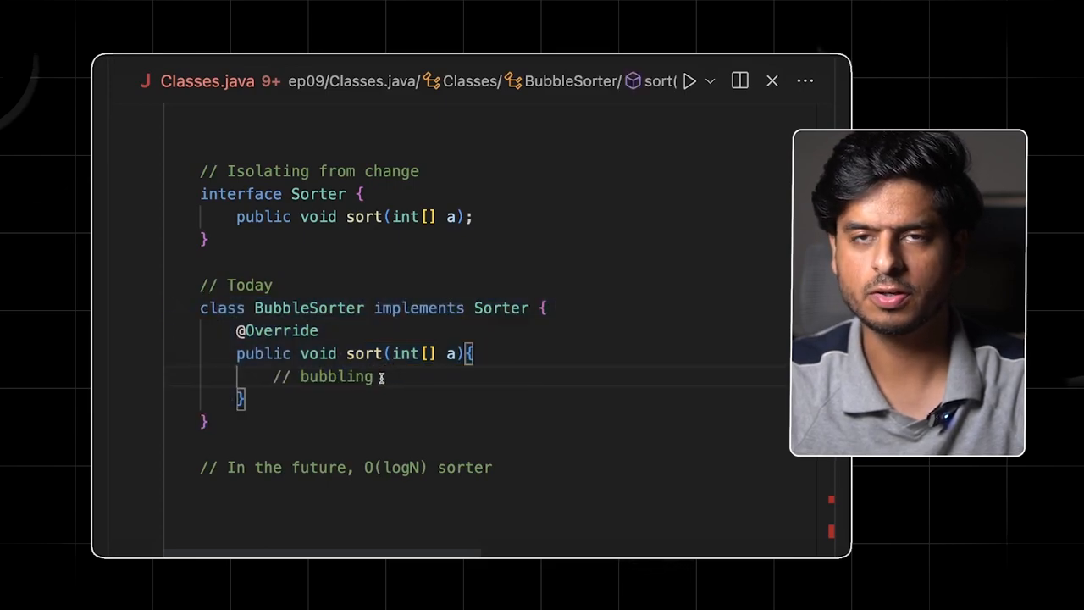
left_click_drag(230, 331, 246, 398)
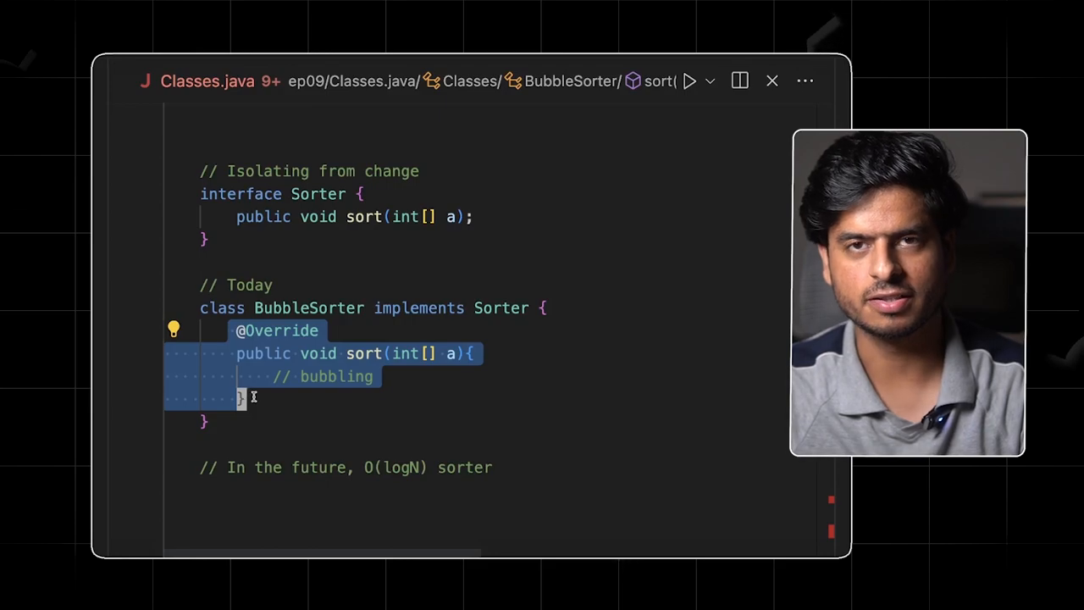
left_click(254, 421)
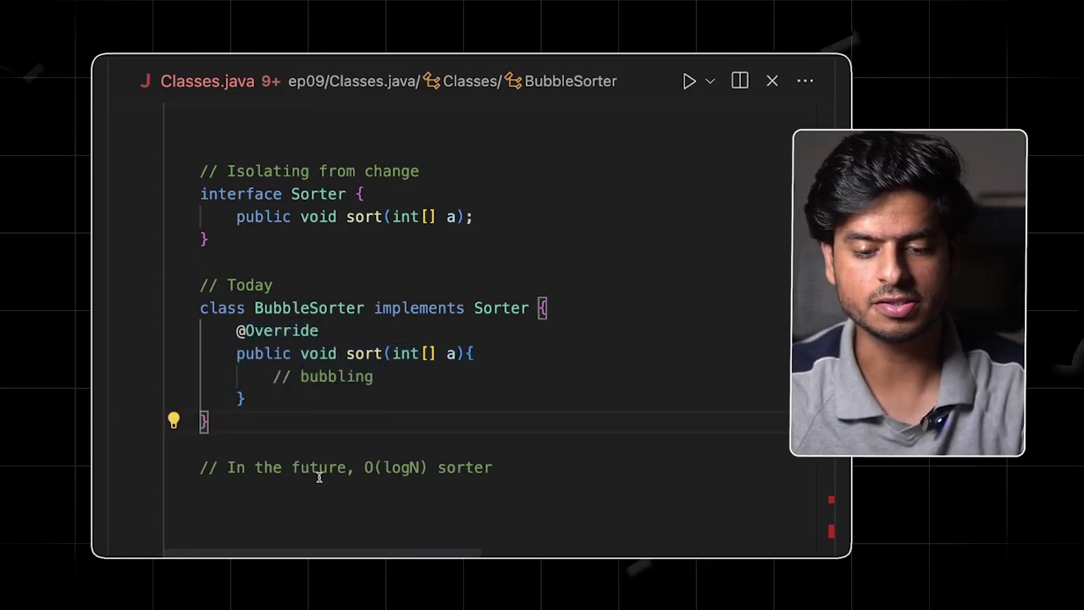
double_click(318, 194)
double_click(360, 217)
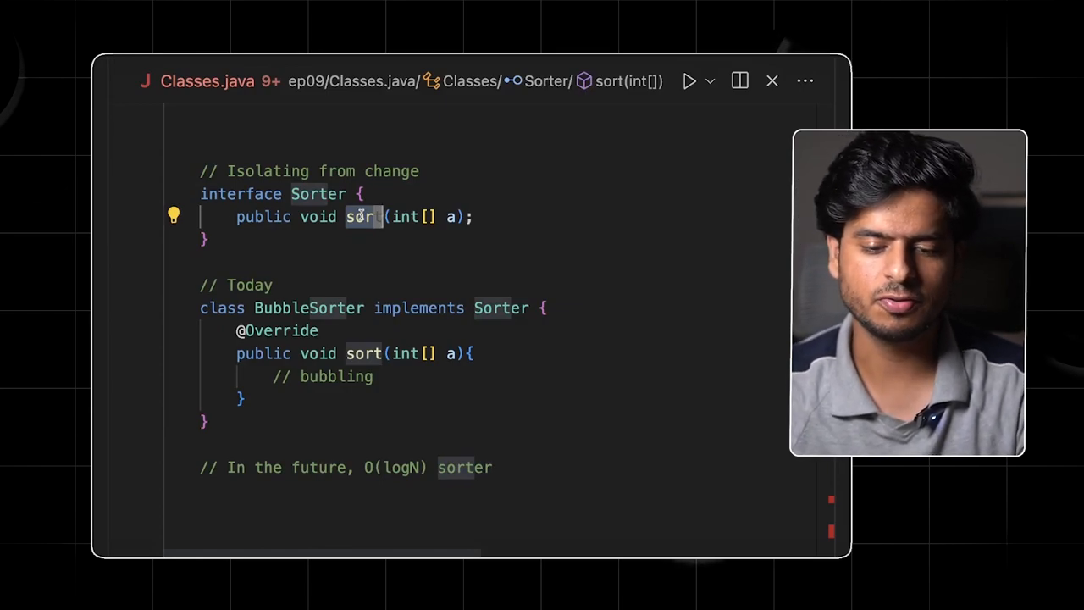
left_click(242, 399)
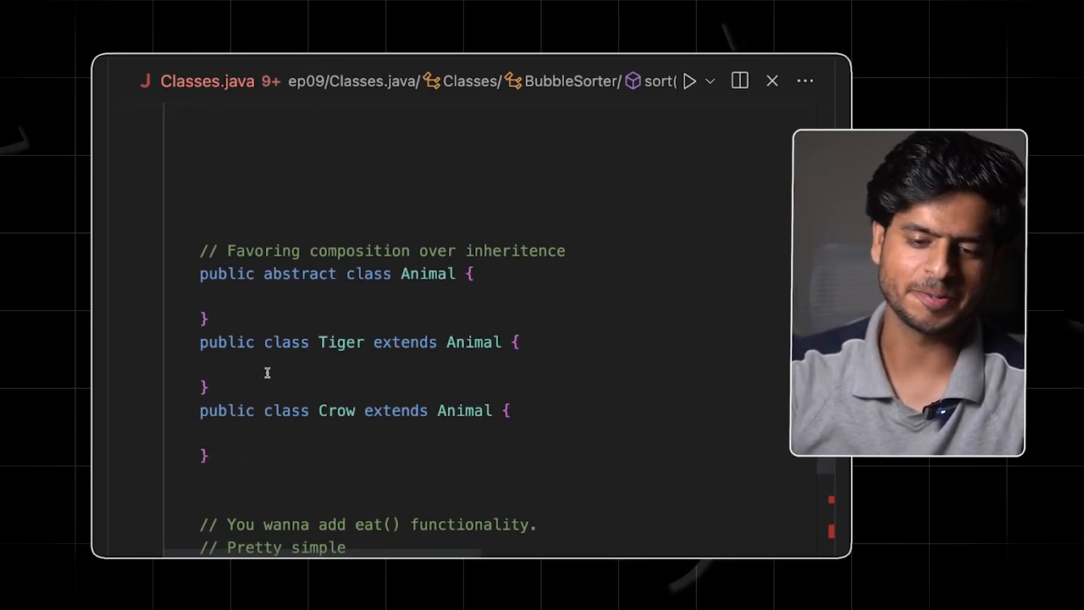
Select the abstract Animal class, the Crow extends Animal declaration and the comment about adding eat() functionality.
left_click(240, 314)
left_click_drag(240, 313, 195, 273)
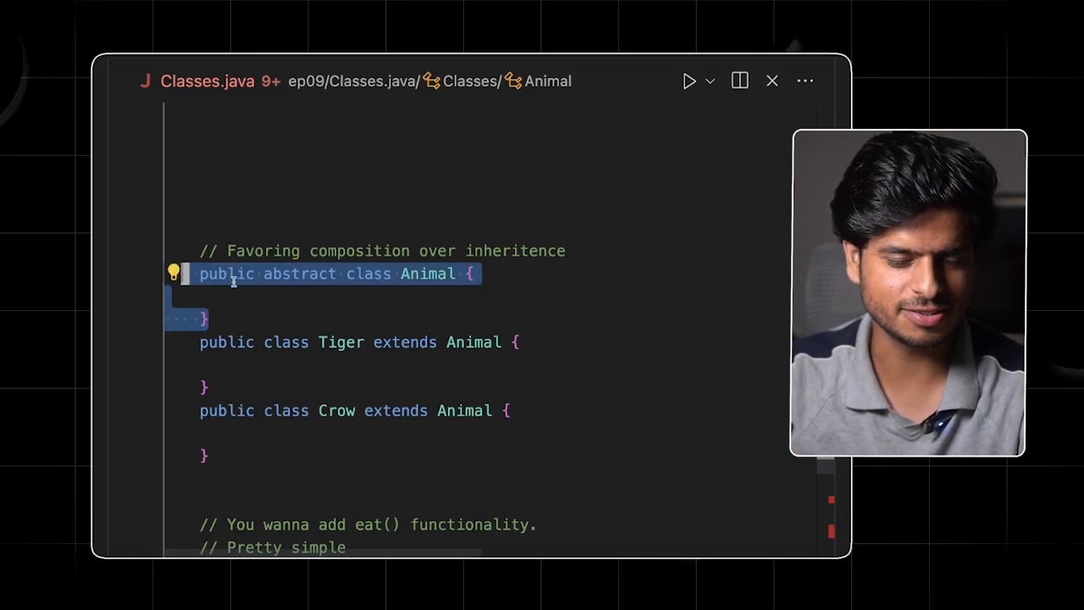
left_click(282, 357)
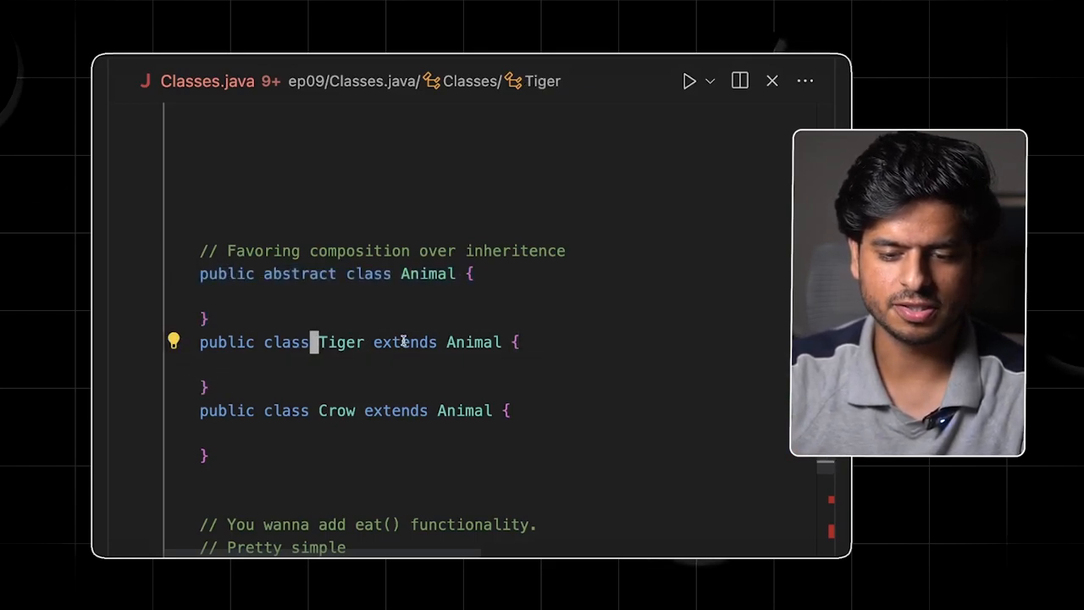
scroll(348, 387, "down", 3)
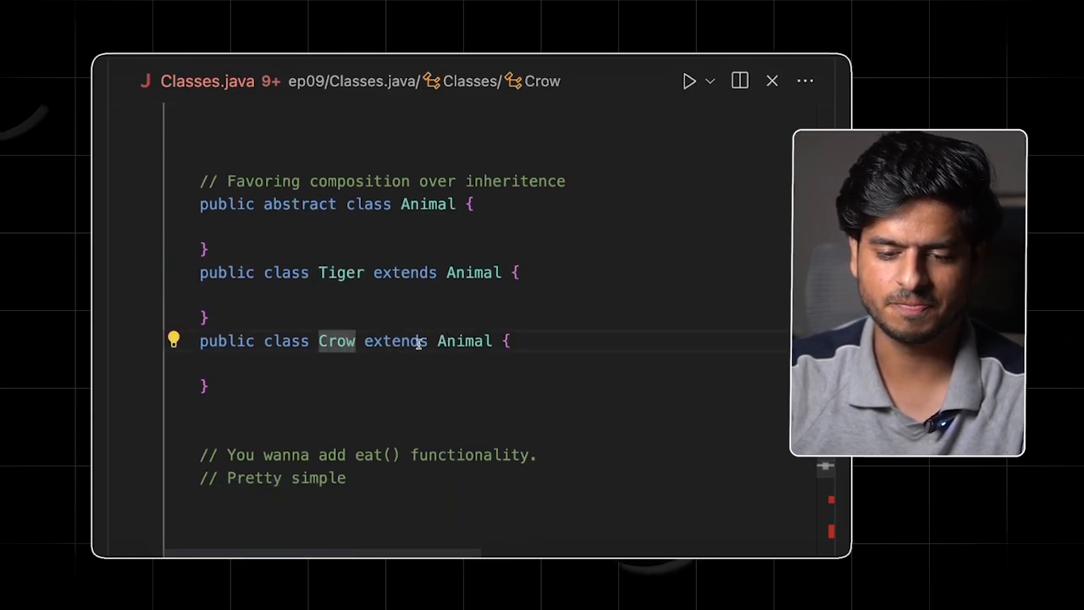
left_click_drag(492, 341, 315, 339)
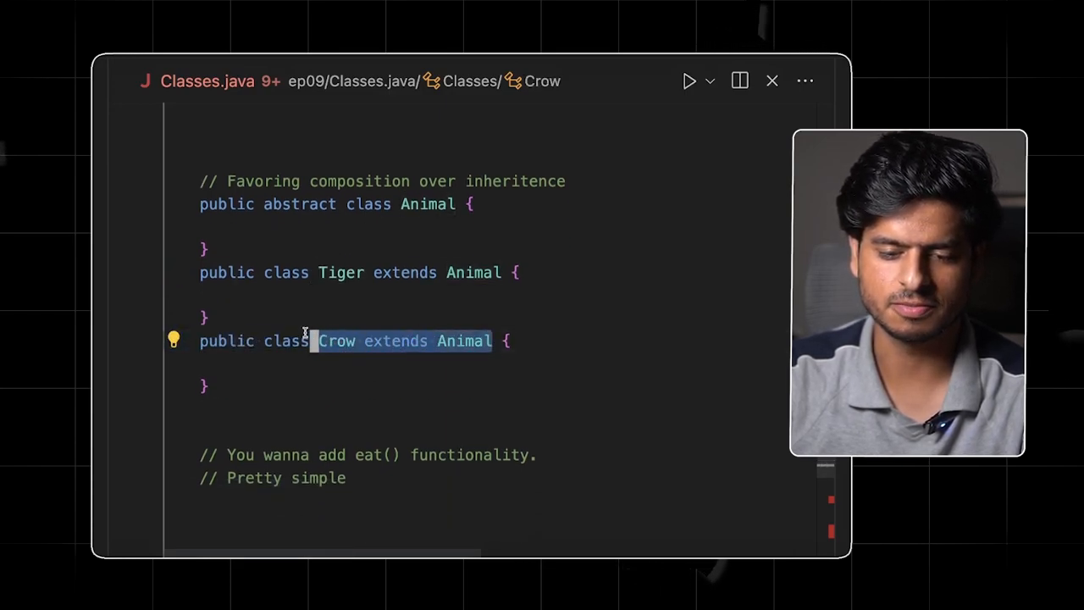
left_click(370, 380)
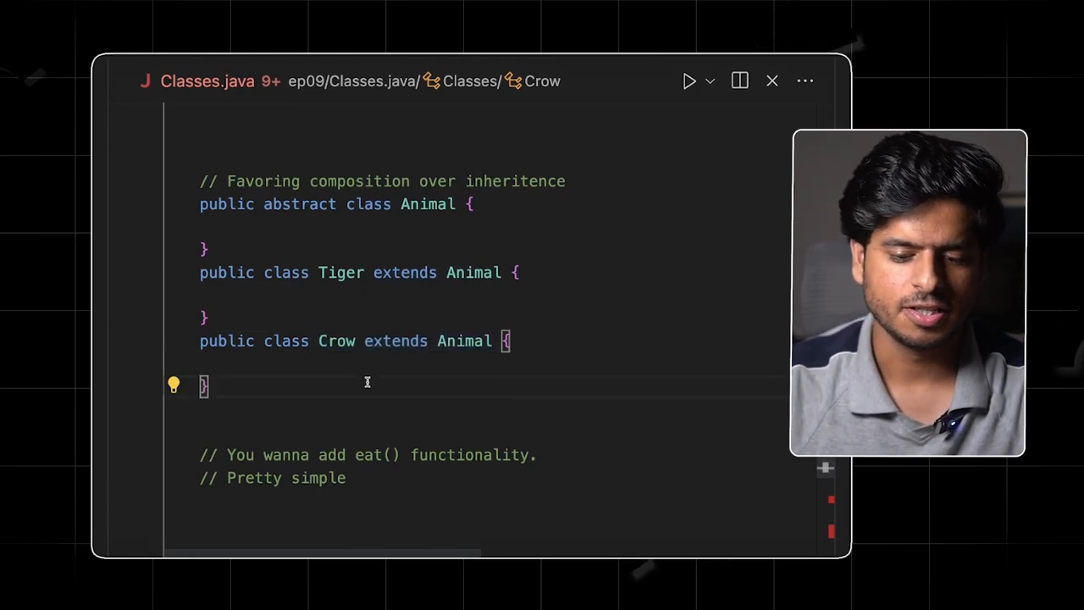
triple_click(362, 455)
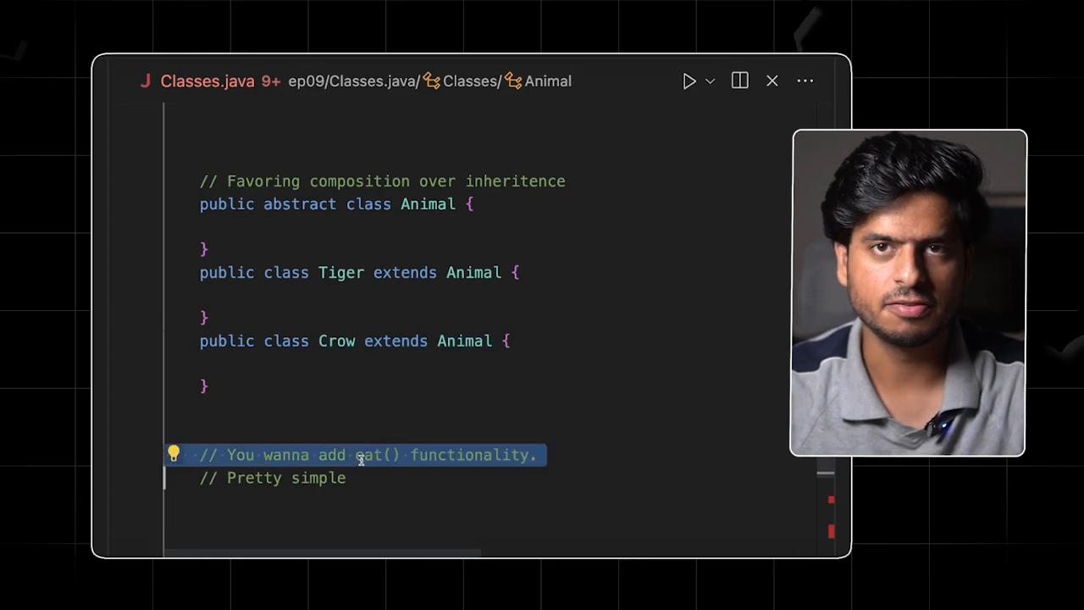
double_click(322, 478)
Add an eat(); line inside the Animal, Tiger and Crow class bodies.
left_click(410, 204)
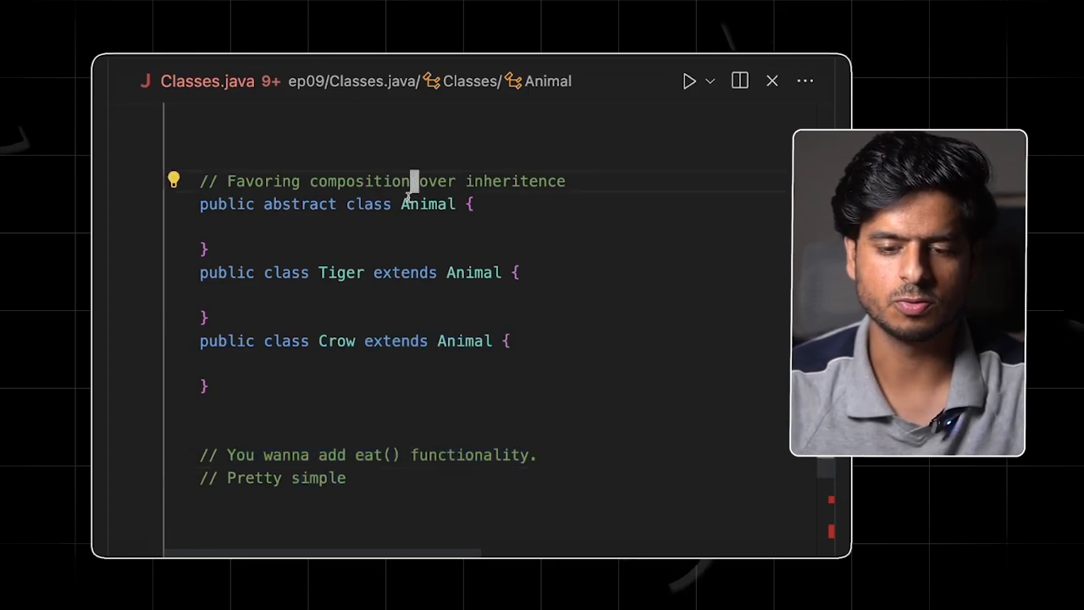
key("End")
key("Return")
type("eat()")
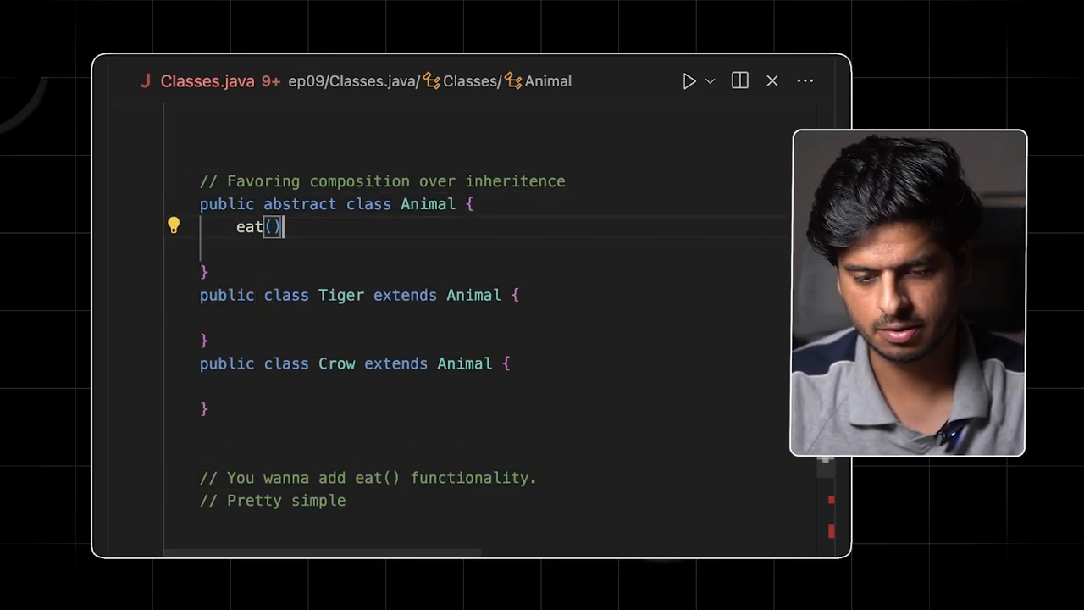
type(";")
key("Down")
key("Down")
key("End")
key("Return")
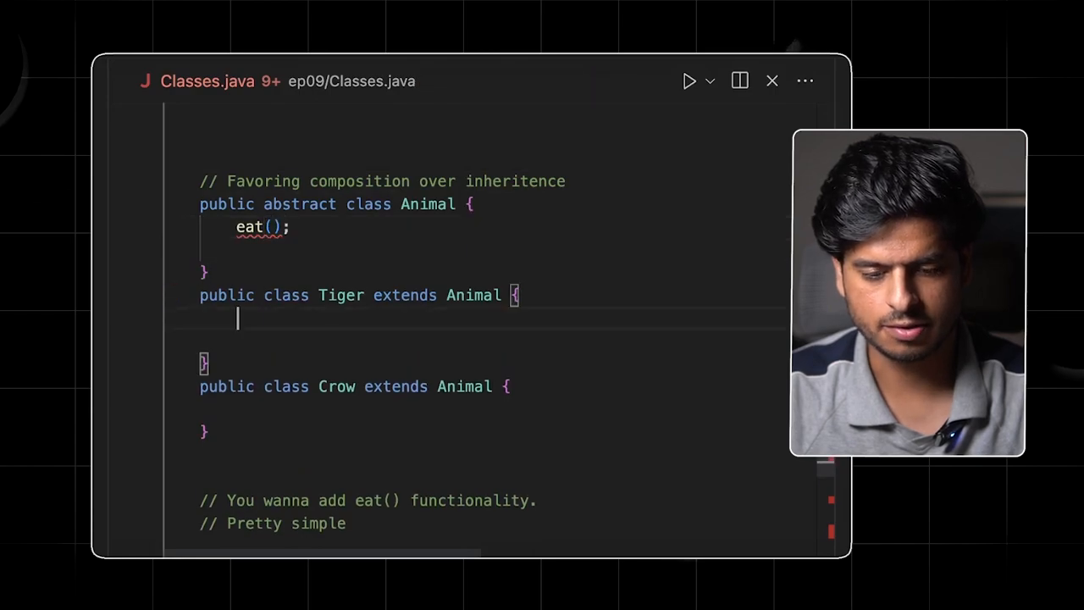
type("eat")
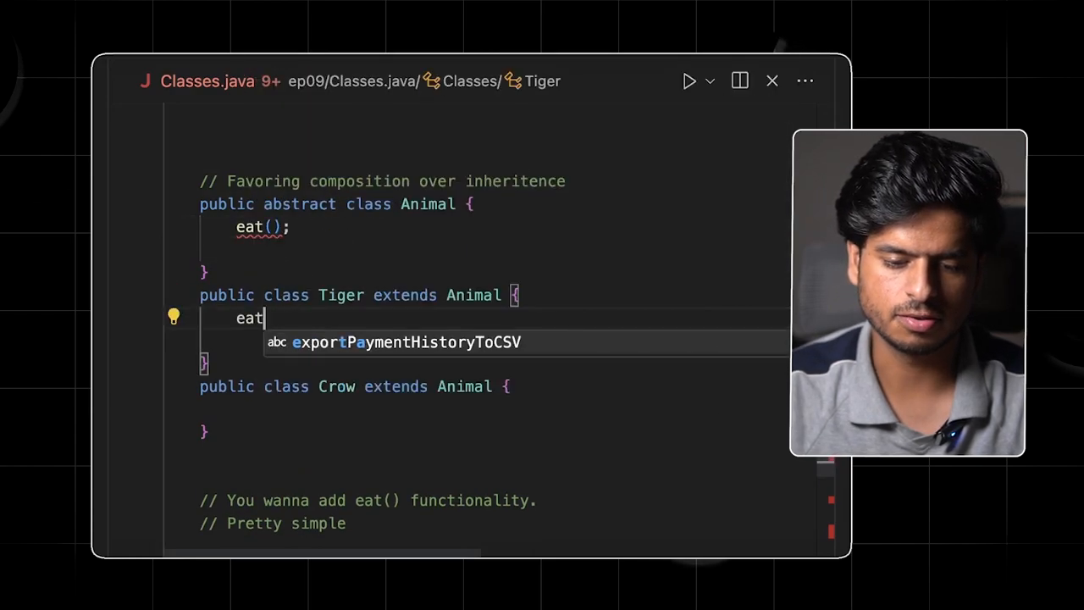
type("()")
key("End")
key("Return")
type("eat()")
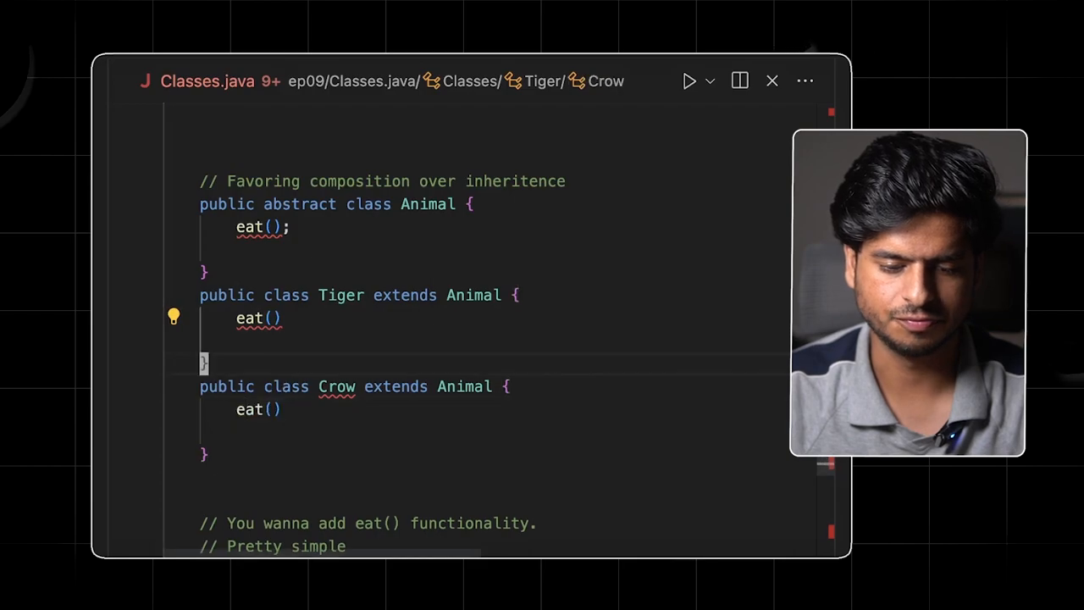
type(";")
scroll(349, 303, "down", 5)
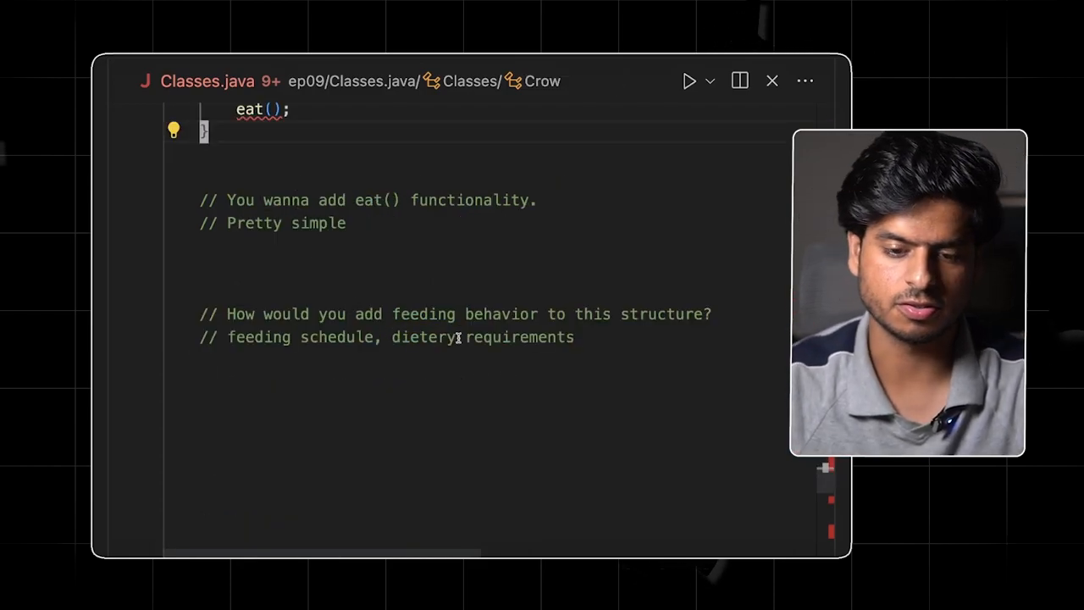
scroll(457, 337, "up", 3)
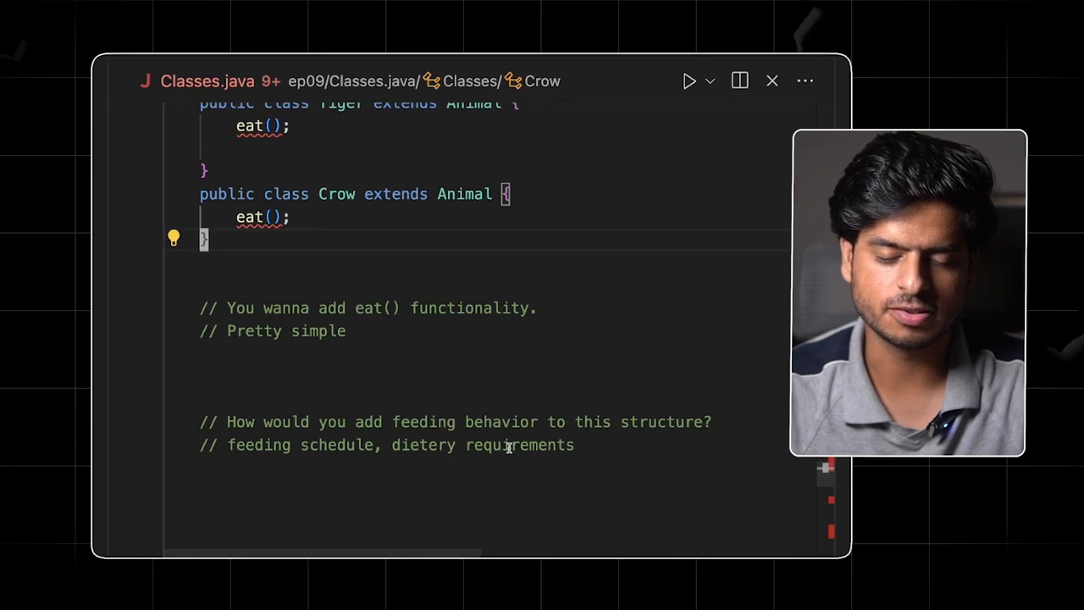
scroll(462, 367, "up", 5)
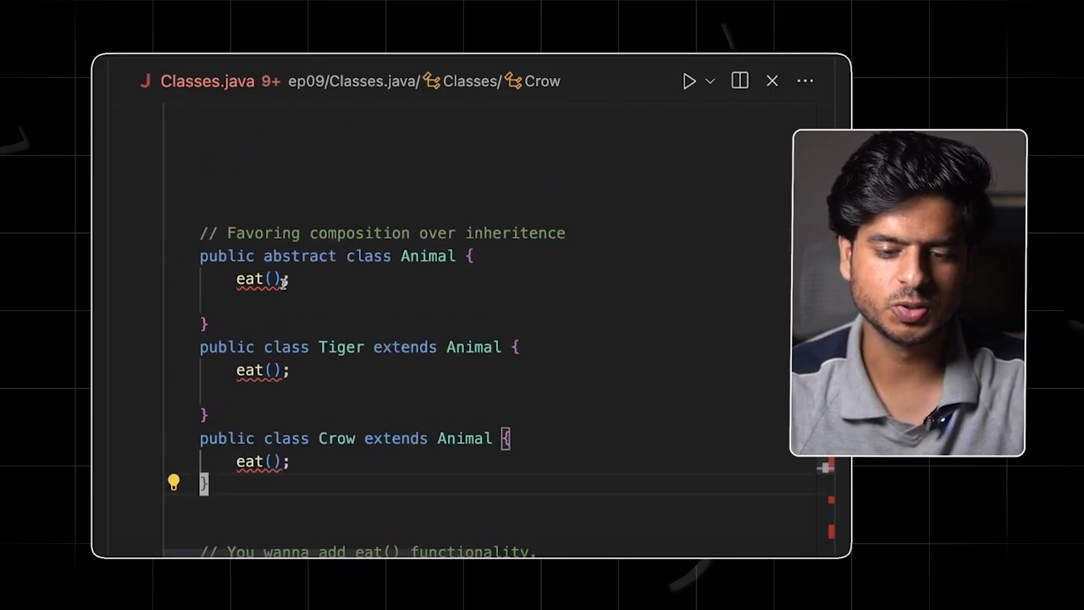
left_click(284, 281)
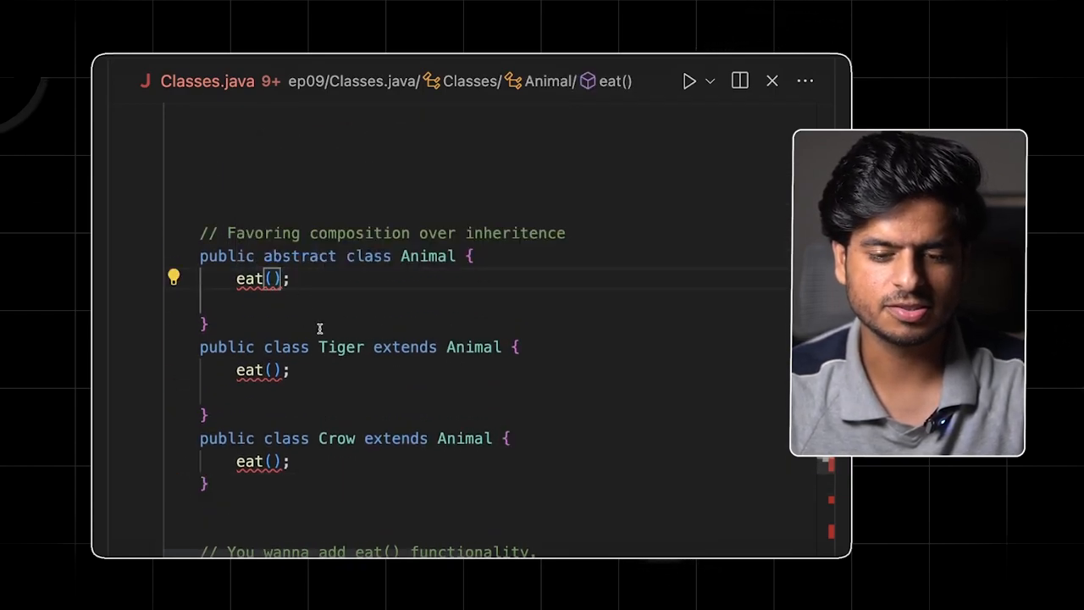
Give Tiger's eat() an empty braced body and start a new line at the top of Animal.
key("End")
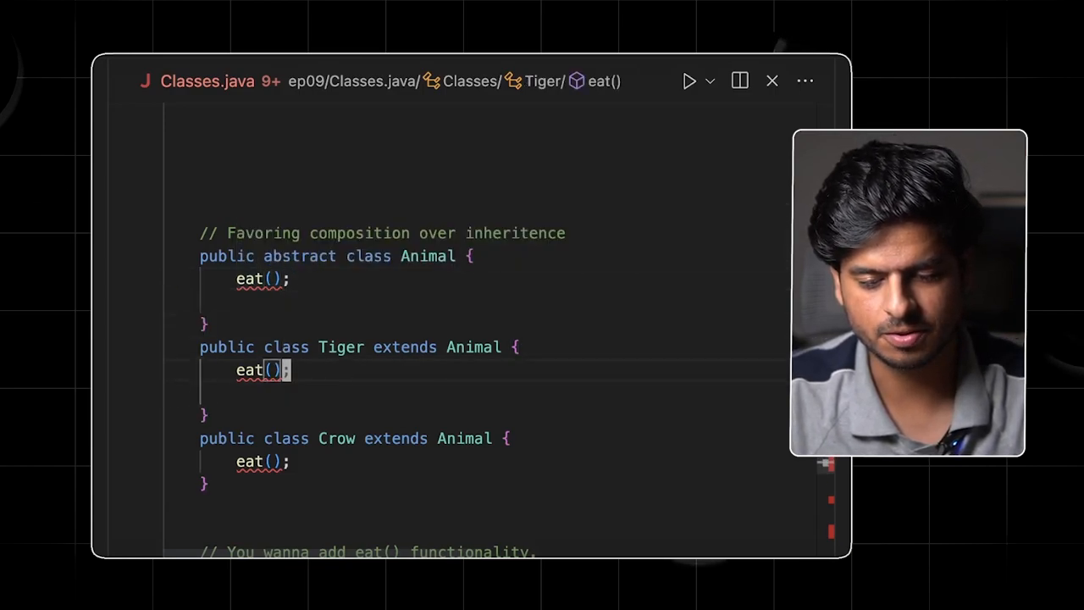
type("{")
key("Return")
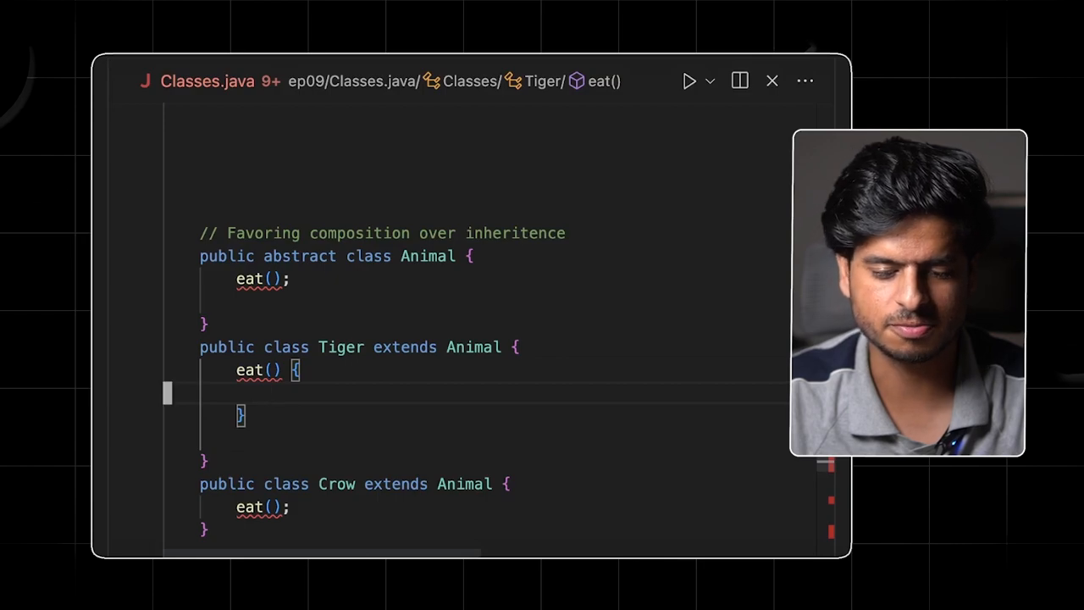
left_click(306, 256)
key("o")
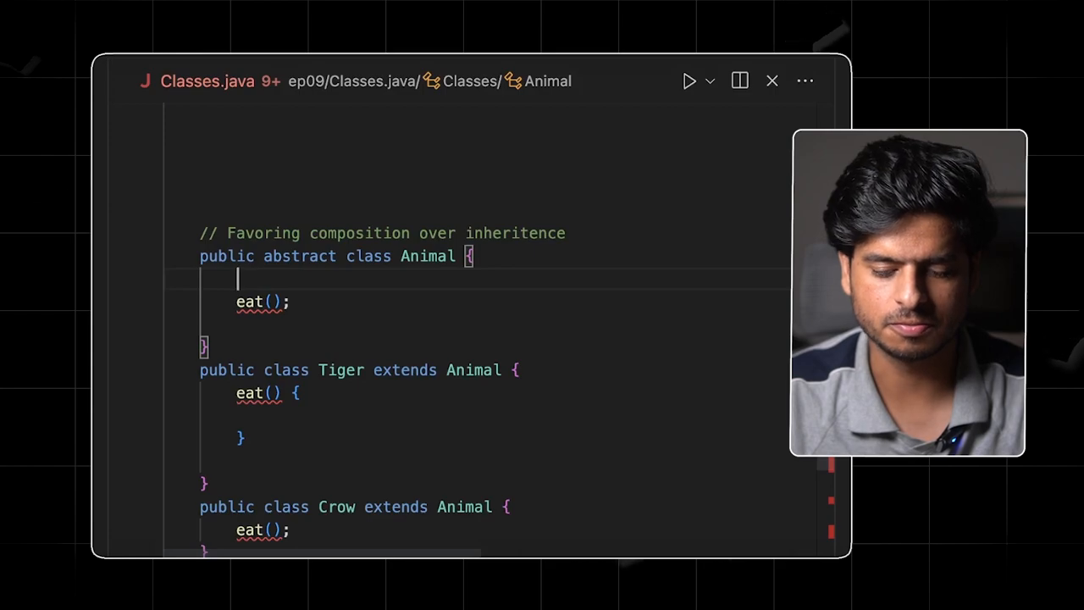
type("Schedule")
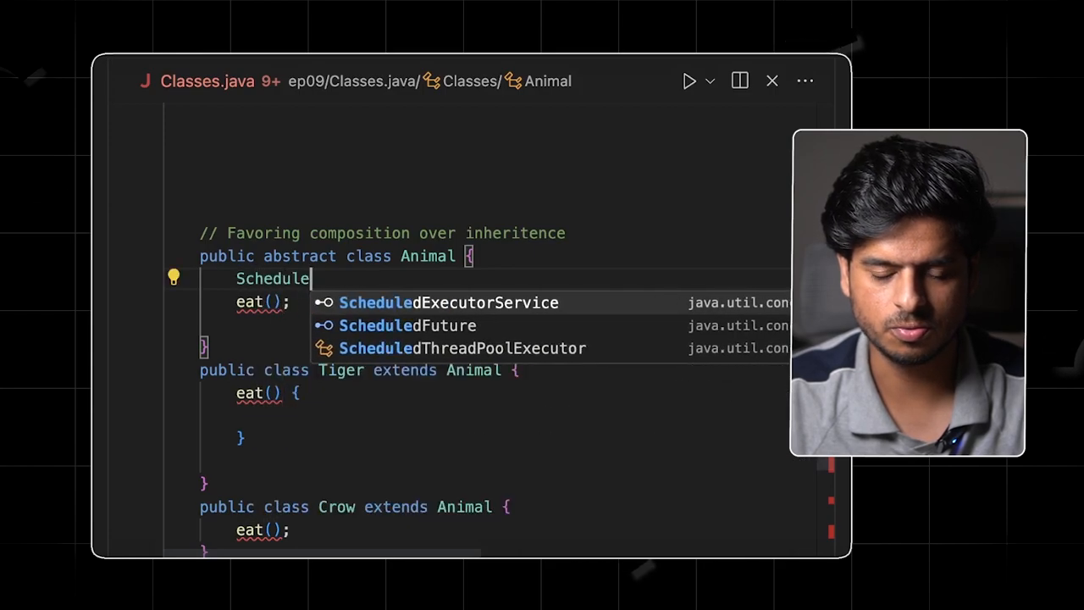
Type an 'EatingSchedule schedule' field in Animal with autocomplete, then delete the line again.
key("BackSpace")
key("BackSpace")
key("BackSpace")
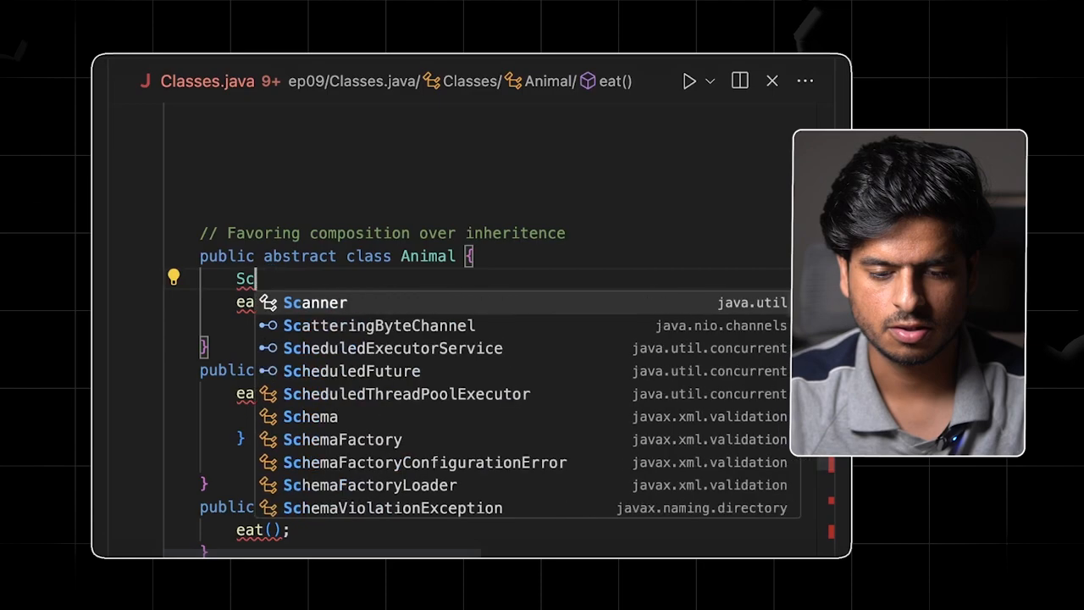
key("BackSpace")
key("BackSpace")
type("Eating")
key("Escape")
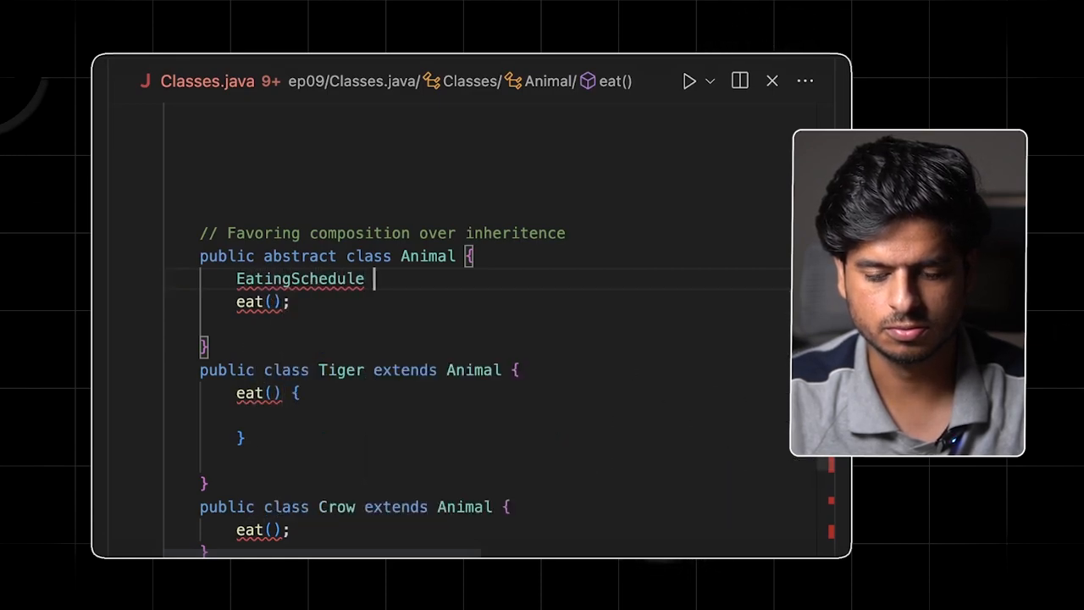
key("BackSpace")
type("scheuld;")
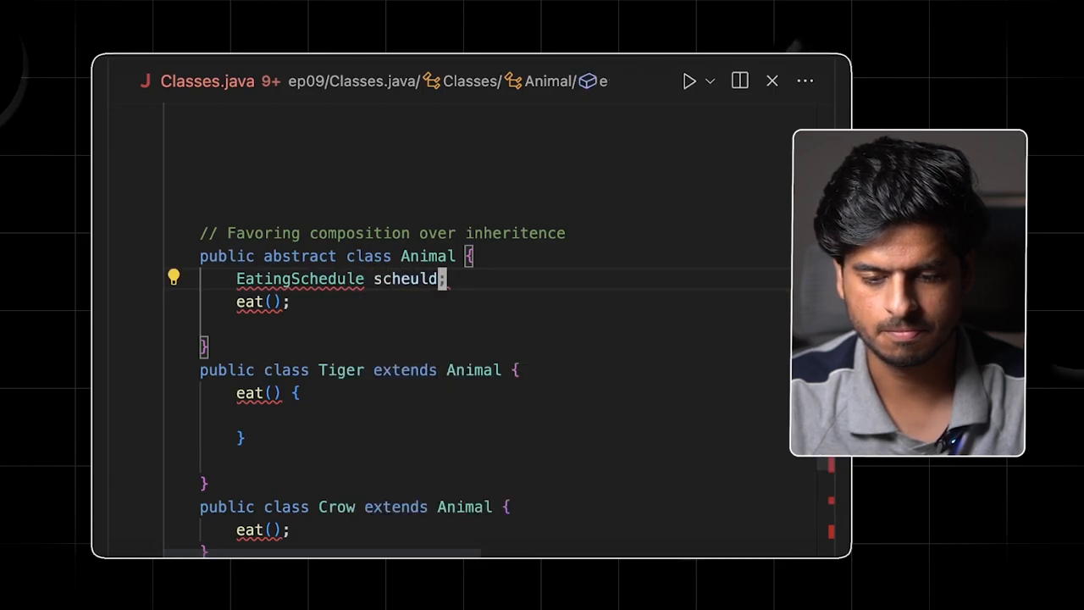
key("Left")
key("BackSpace")
key("BackSpace")
key("BackSpace")
key("Tab")
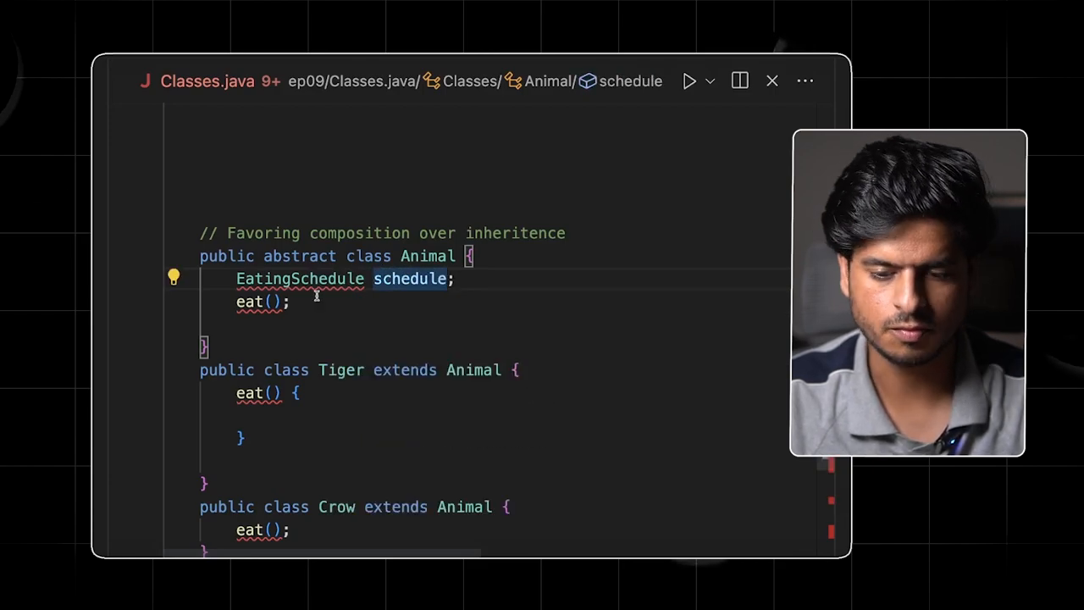
key("End")
key("Return")
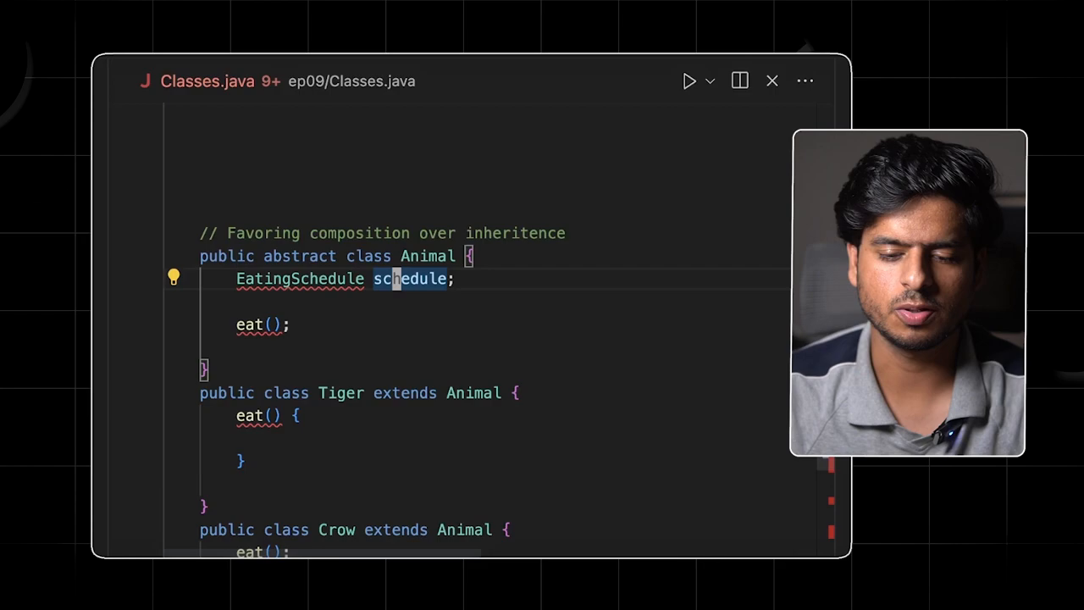
key("ctrl+shift+k")
key("ctrl+shift+k")
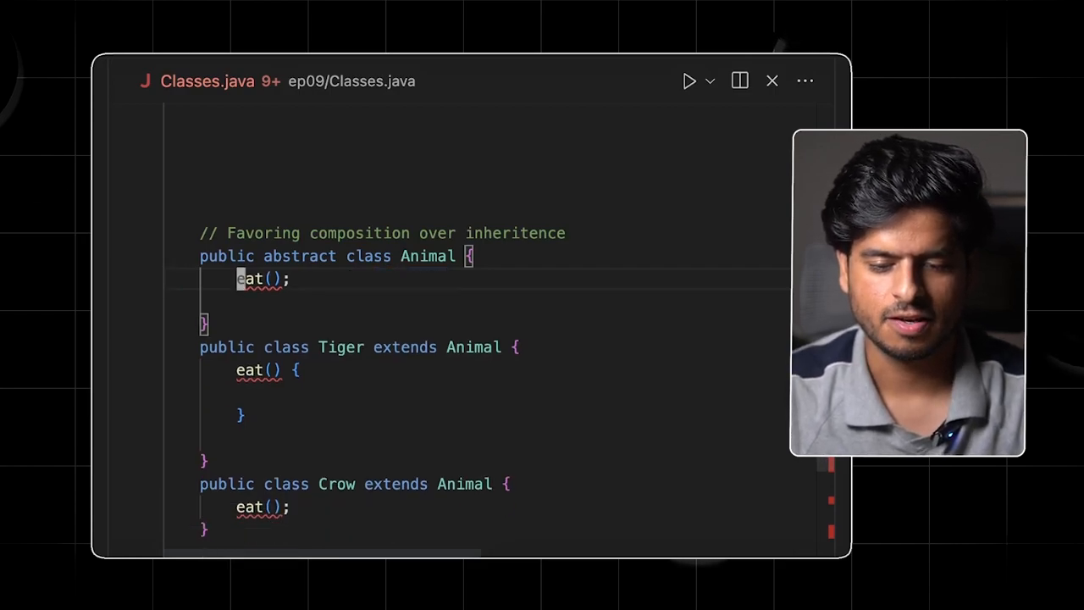
Highlight Animal's eat() line, the Remedy Animal's feedingBehavior field and the Tiger class name.
triple_click(257, 279)
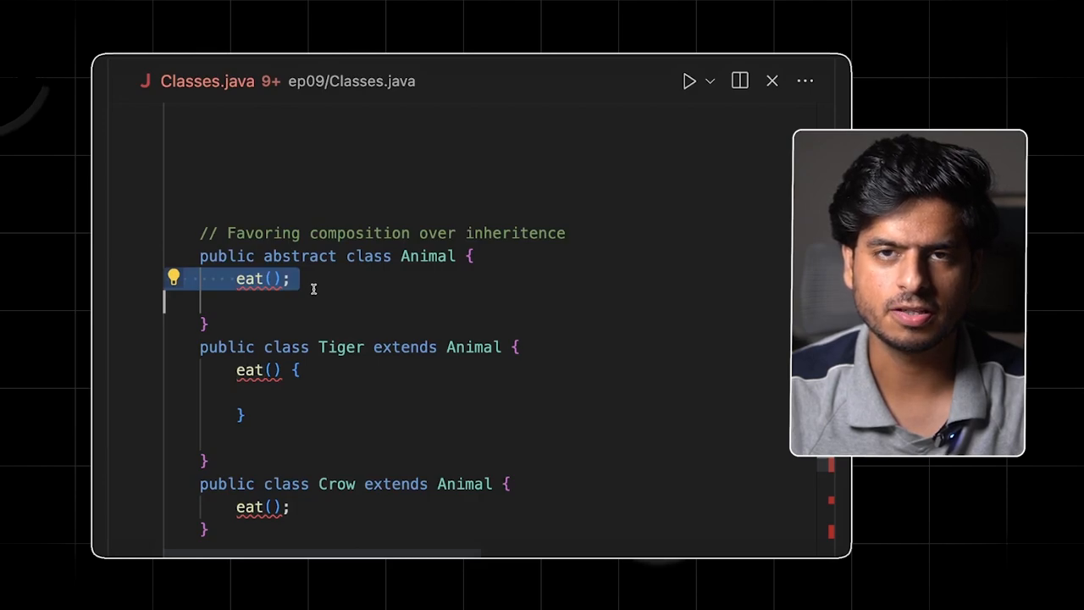
scroll(283, 392, "down", 5)
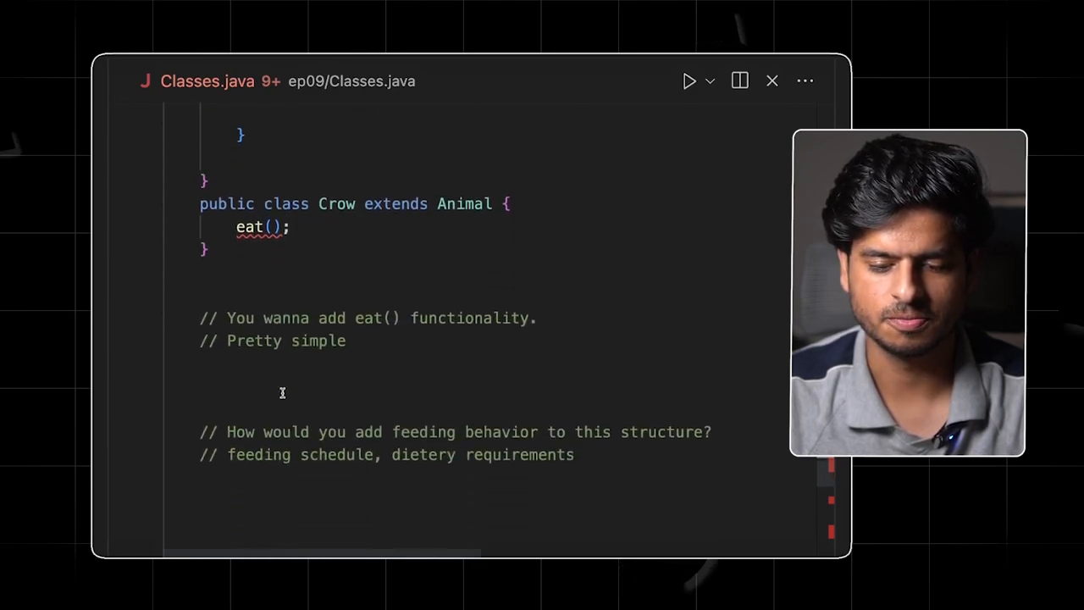
scroll(283, 393, "down", 5)
scroll(283, 393, "down", 5)
left_click(246, 124)
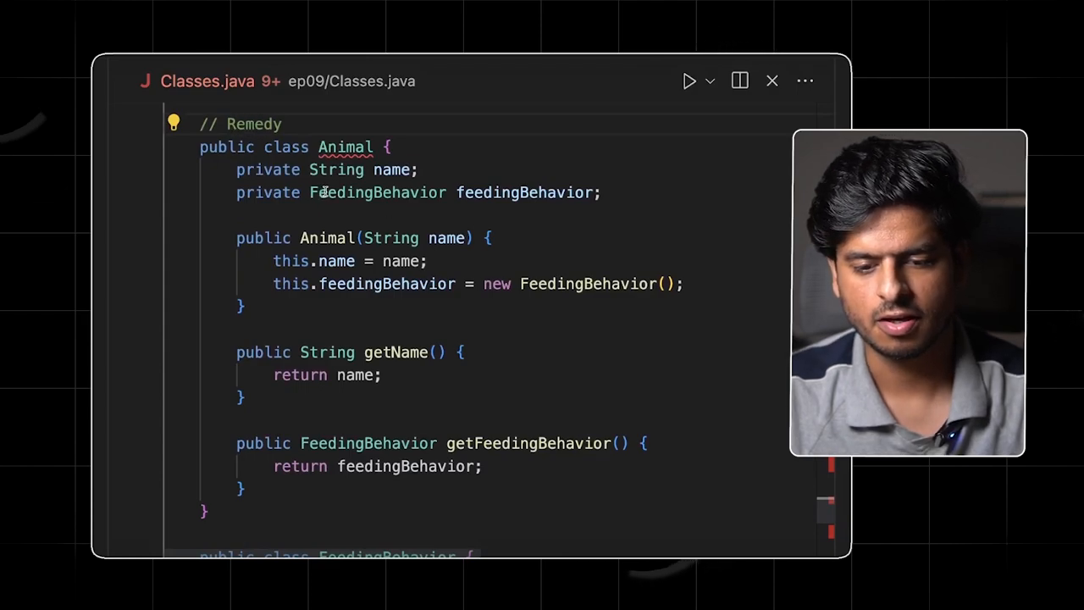
triple_click(366, 195)
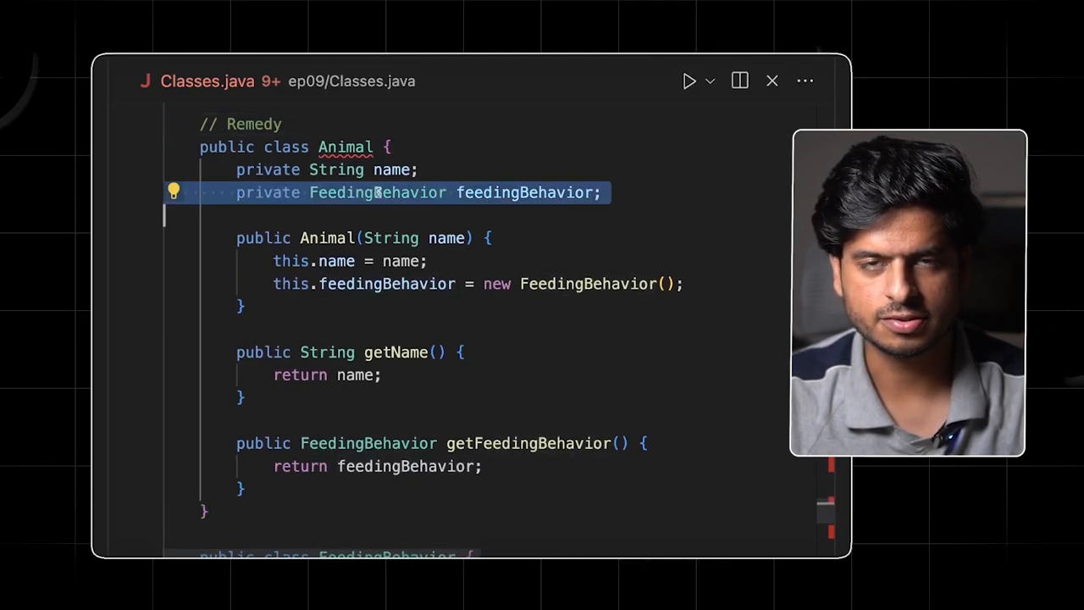
mouse_move(345, 148)
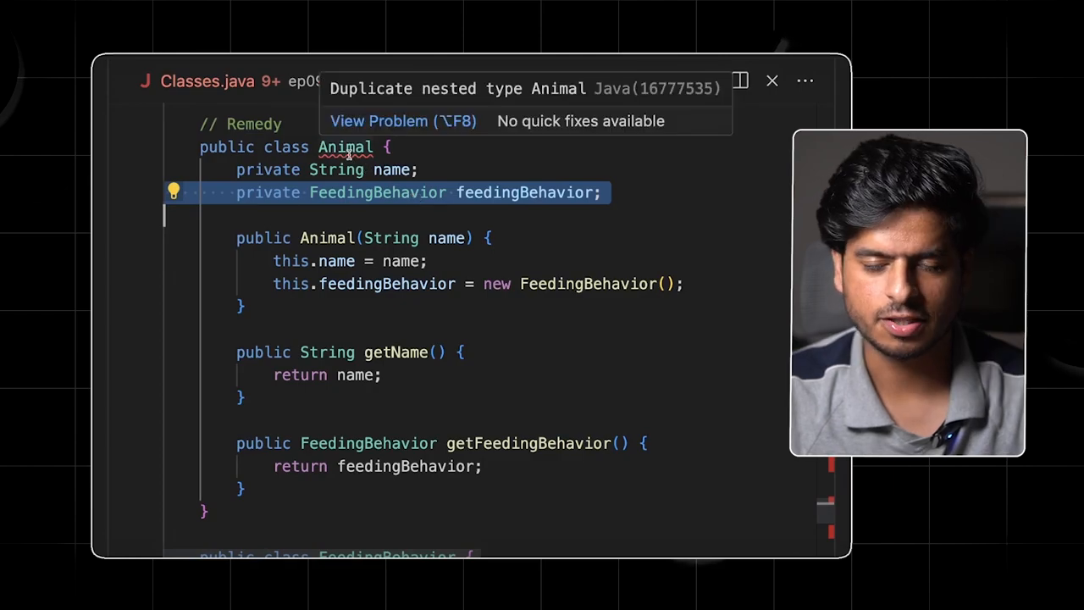
left_click(478, 194)
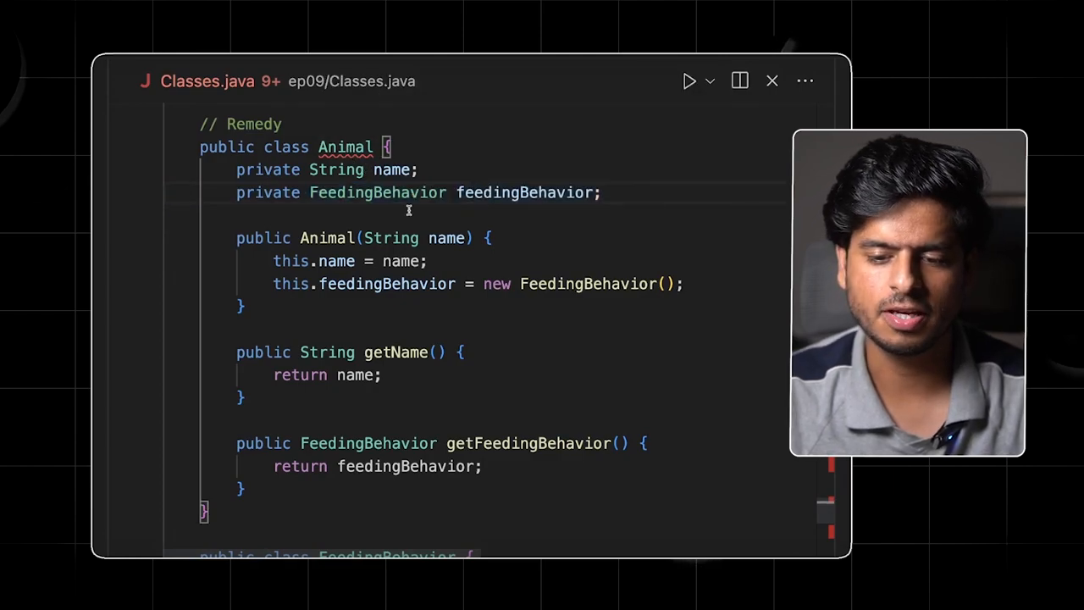
scroll(409, 210, "up", 3)
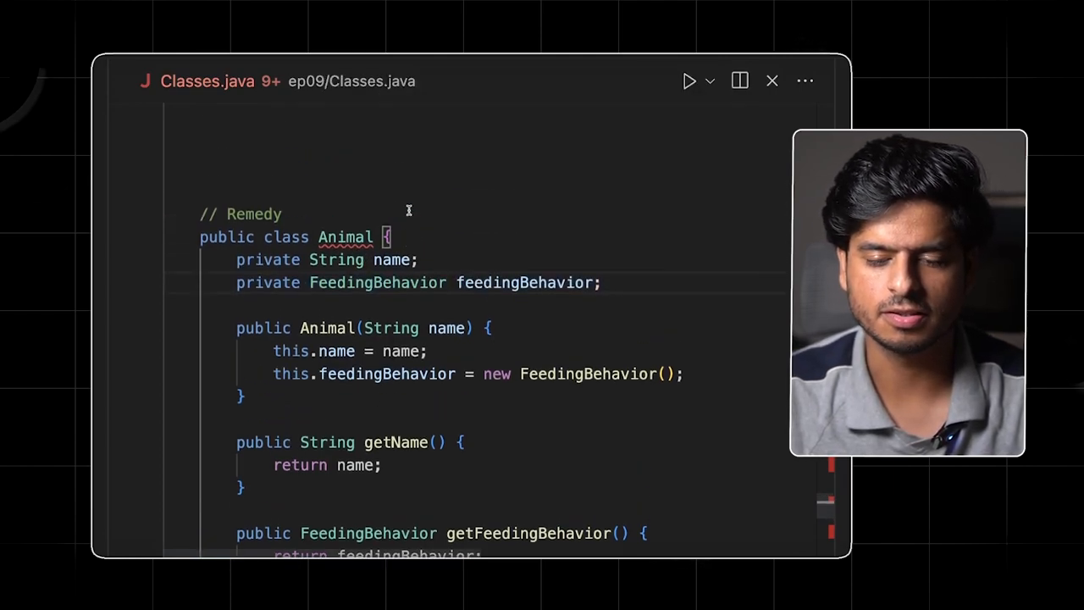
scroll(409, 210, "up", 2)
scroll(409, 211, "up", 8)
scroll(319, 277, "up", 5)
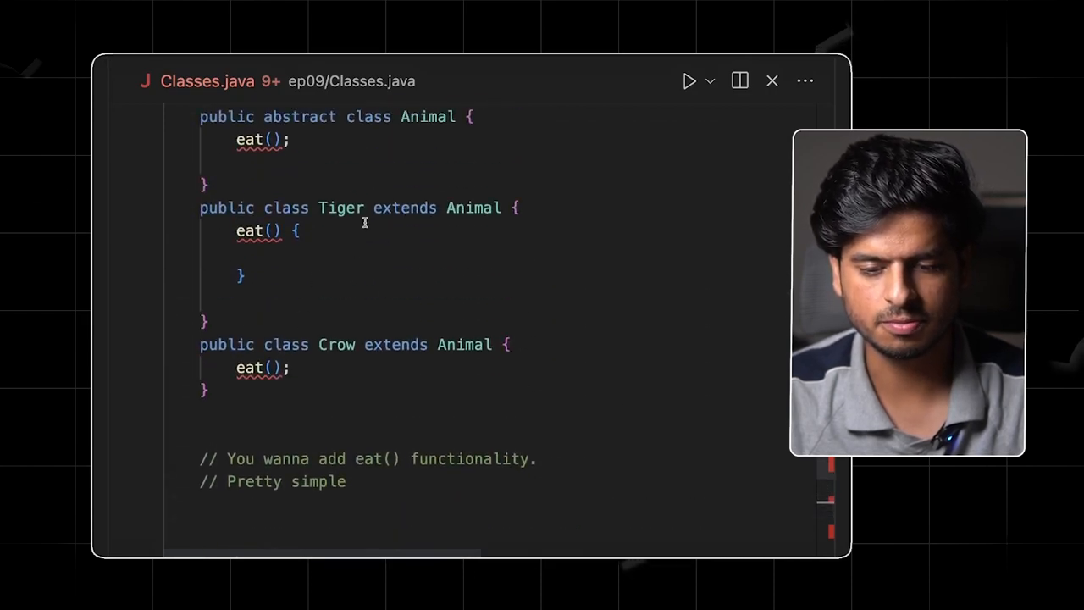
double_click(342, 208)
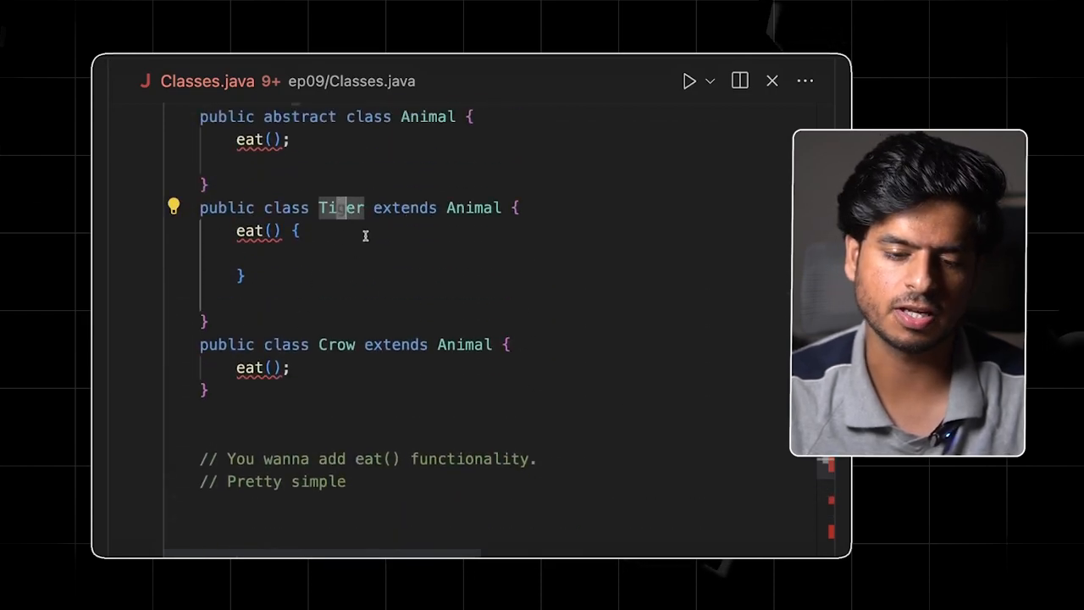
left_click(299, 230)
scroll(325, 226, "down", 8)
scroll(325, 226, "down", 5)
scroll(325, 226, "down", 3)
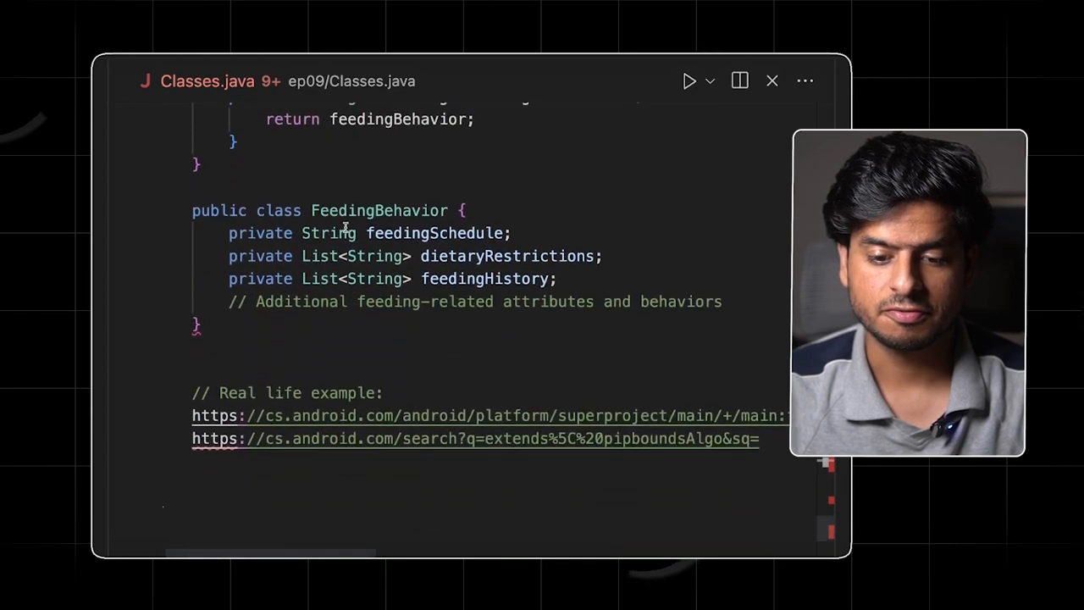
Select the entire FeedingBehavior class with its feedingSchedule, dietaryRestrictions and feedingHistory fields.
left_click(211, 341)
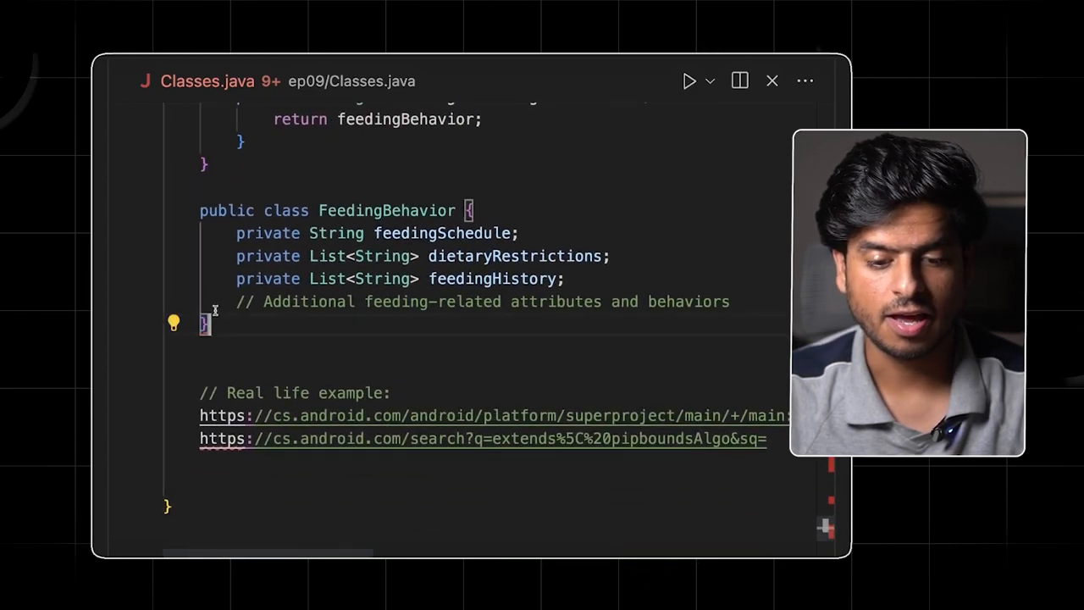
left_click_drag(215, 322, 179, 213)
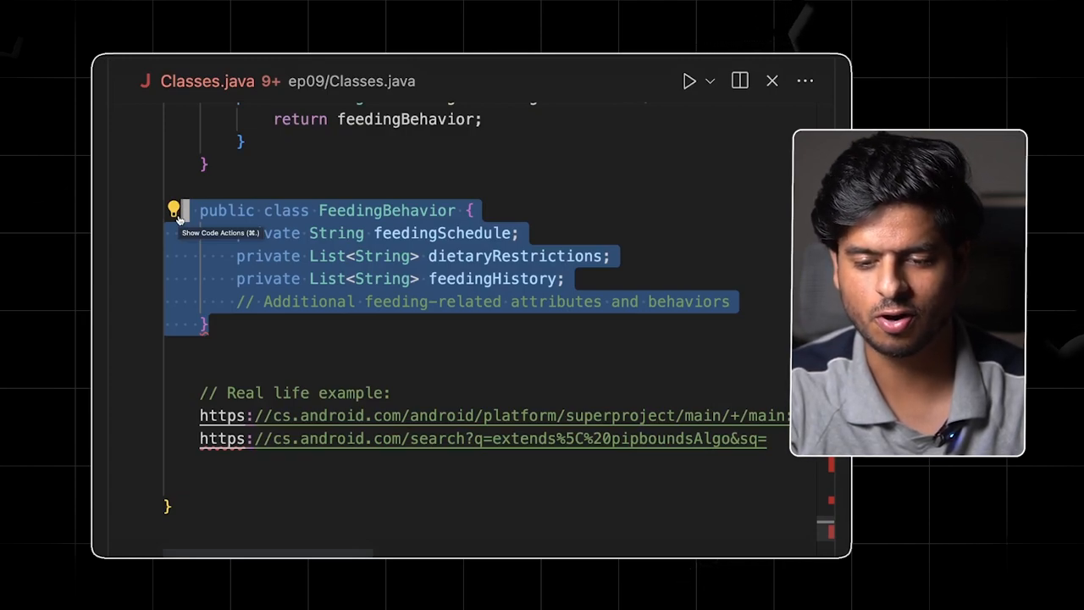
scroll(298, 327, "up", 2)
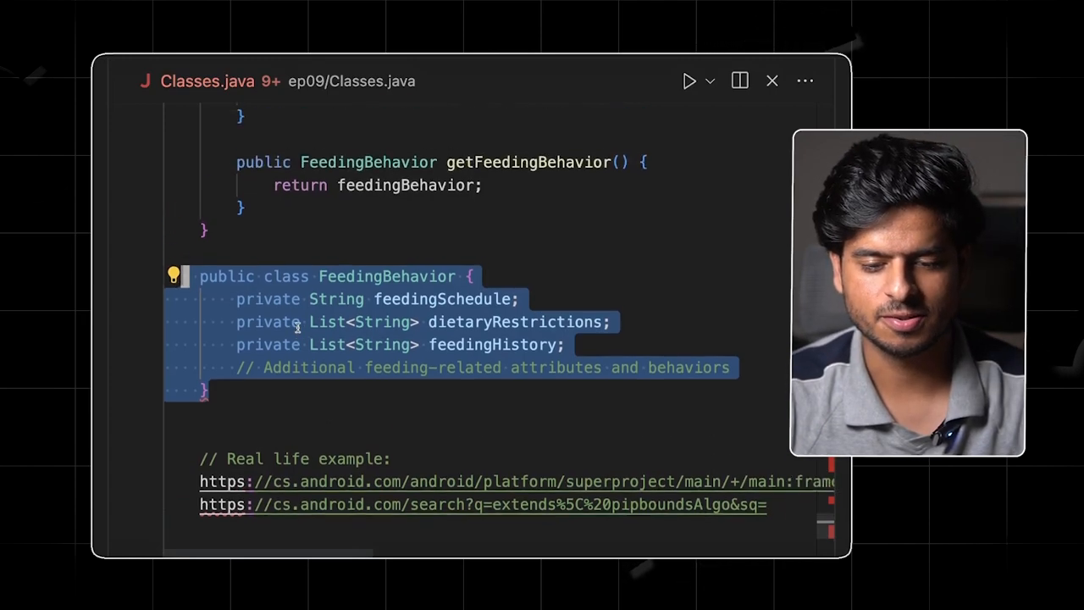
scroll(298, 327, "up", 1)
scroll(298, 326, "up", 5)
scroll(298, 326, "up", 5)
scroll(298, 326, "up", 5)
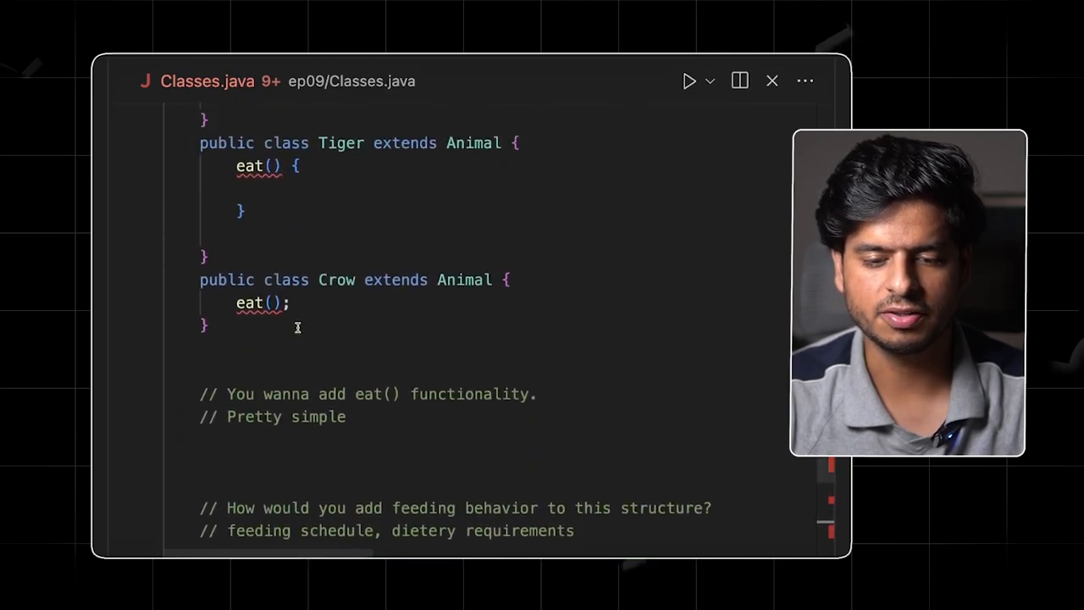
scroll(298, 326, "up", 3)
scroll(298, 328, "up", 2)
Highlight eat in Animal, then walk through the Tiger class down past its closing brace.
double_click(245, 213)
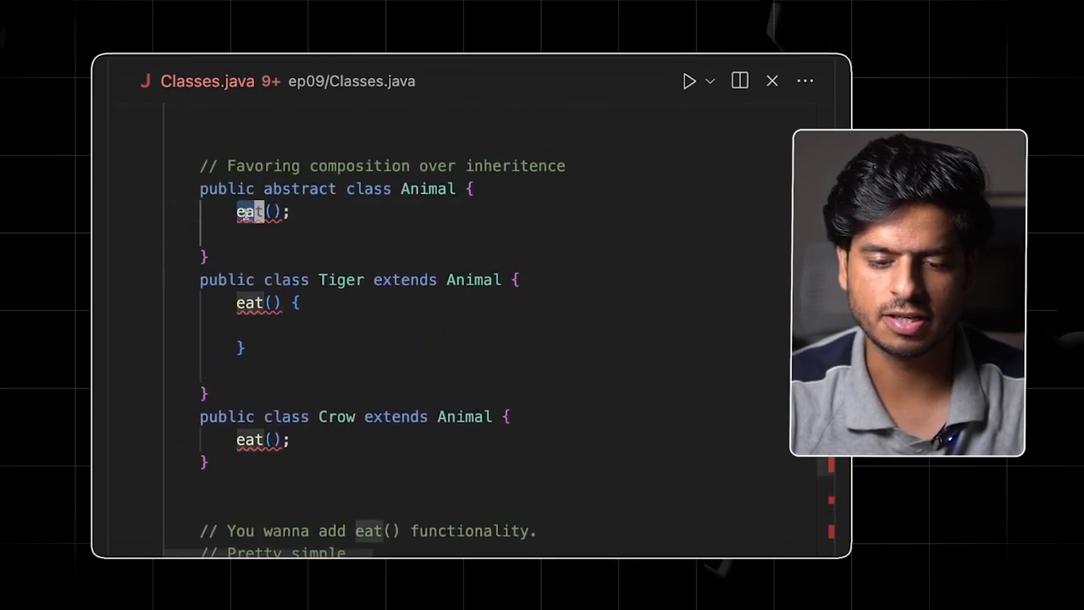
left_click(251, 302)
left_click(242, 348)
left_click(262, 211)
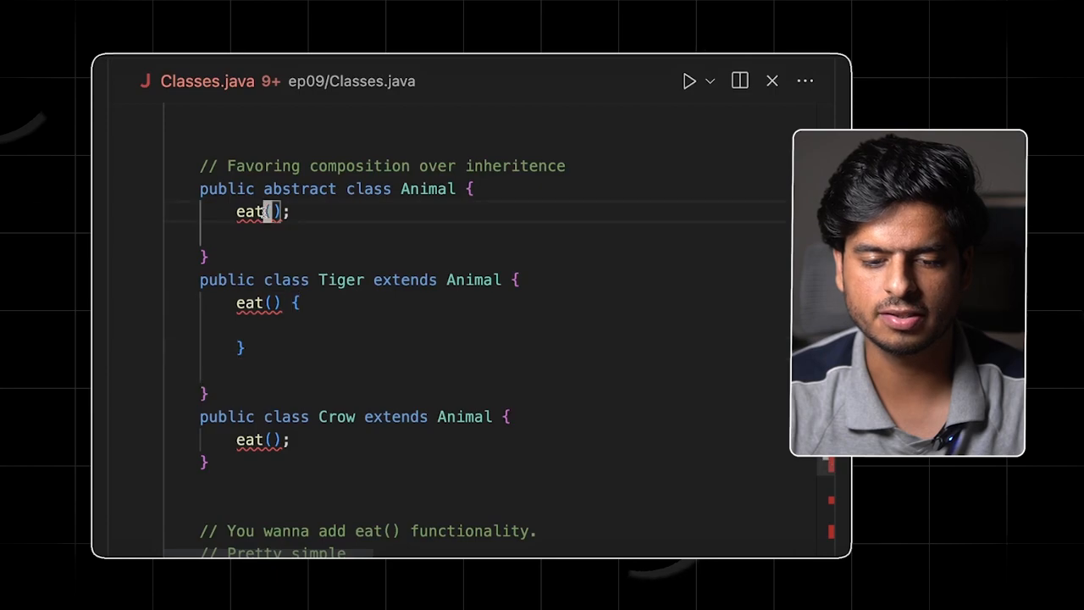
left_click(259, 302)
left_click(255, 375)
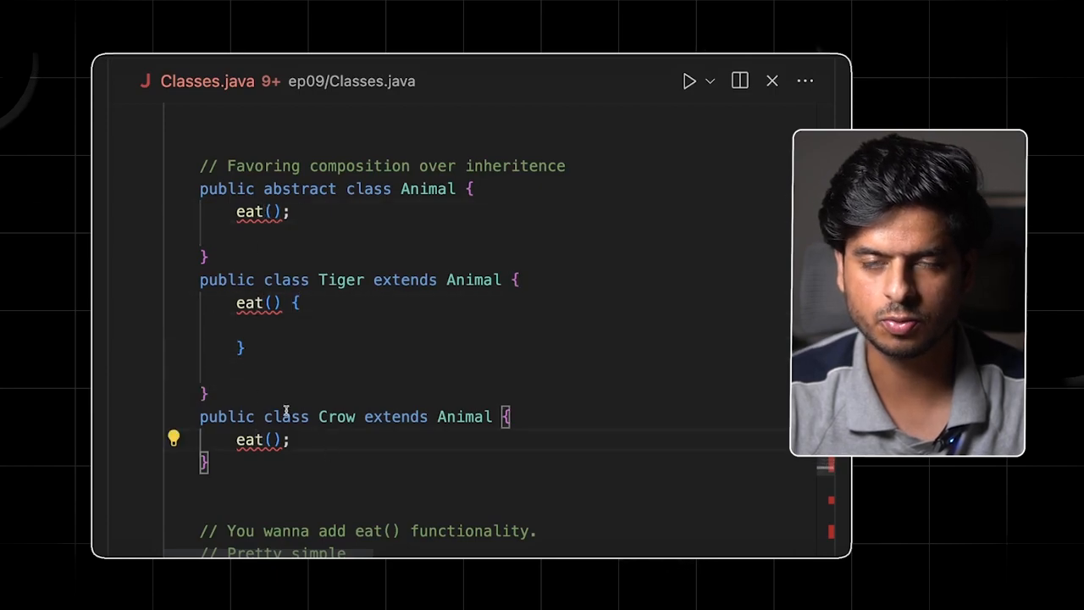
scroll(363, 447, "down", 2)
scroll(362, 447, "up", 3)
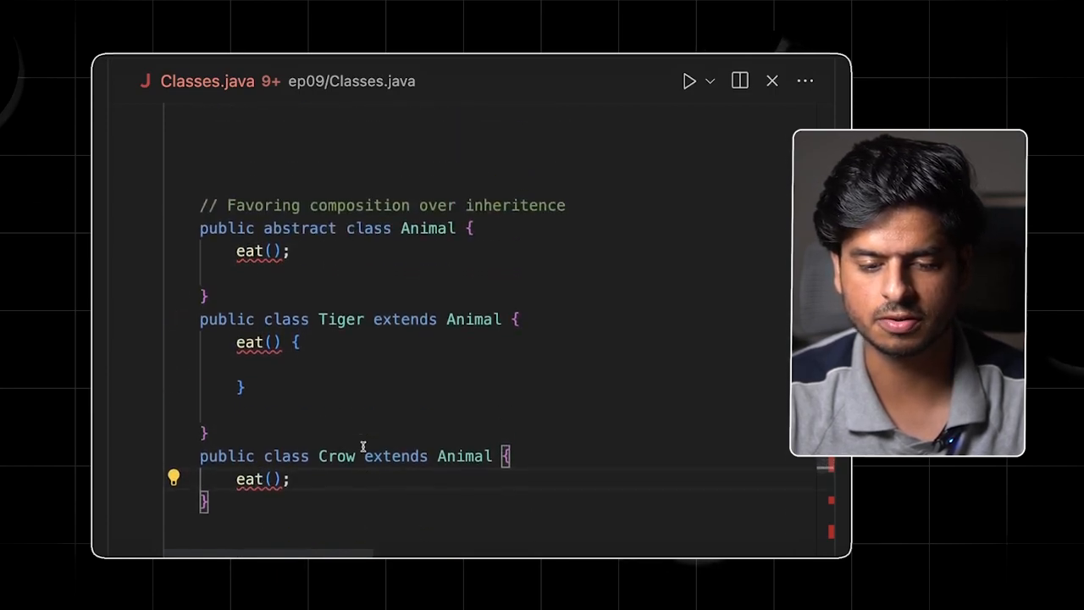
scroll(363, 446, "down", 10)
scroll(363, 447, "down", 5)
scroll(362, 447, "up", 2)
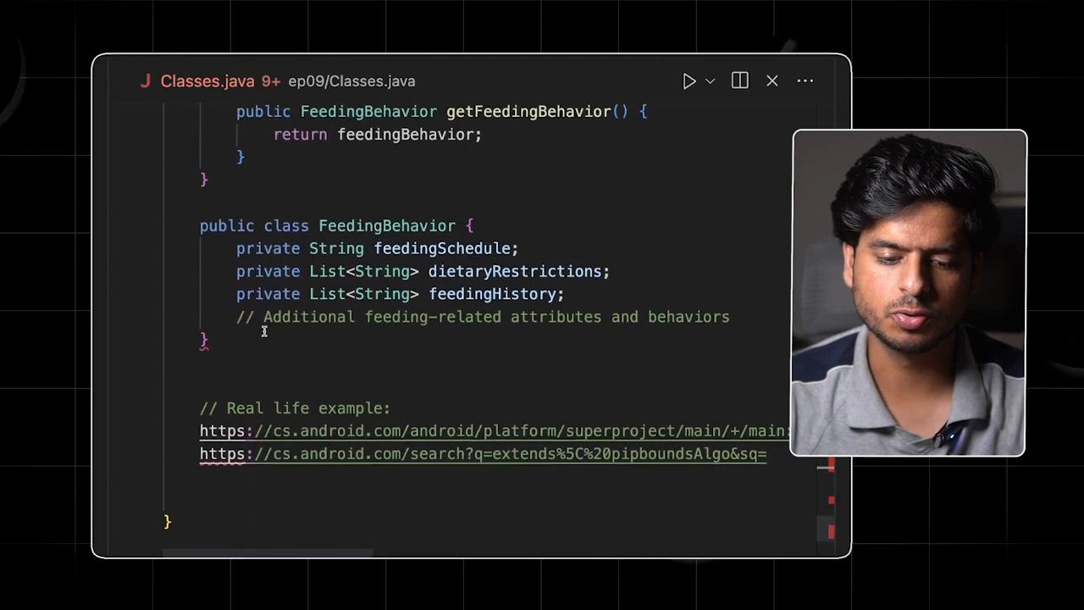
Select the entire FeedingBehavior class block, then clear the selection.
left_click_drag(210, 342, 199, 225)
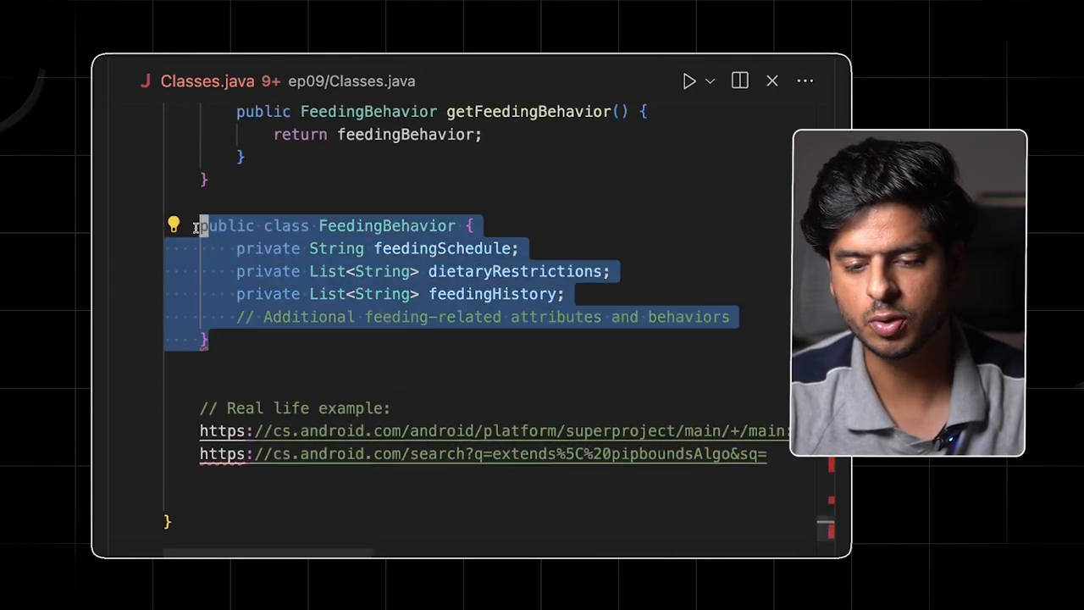
left_click(307, 245)
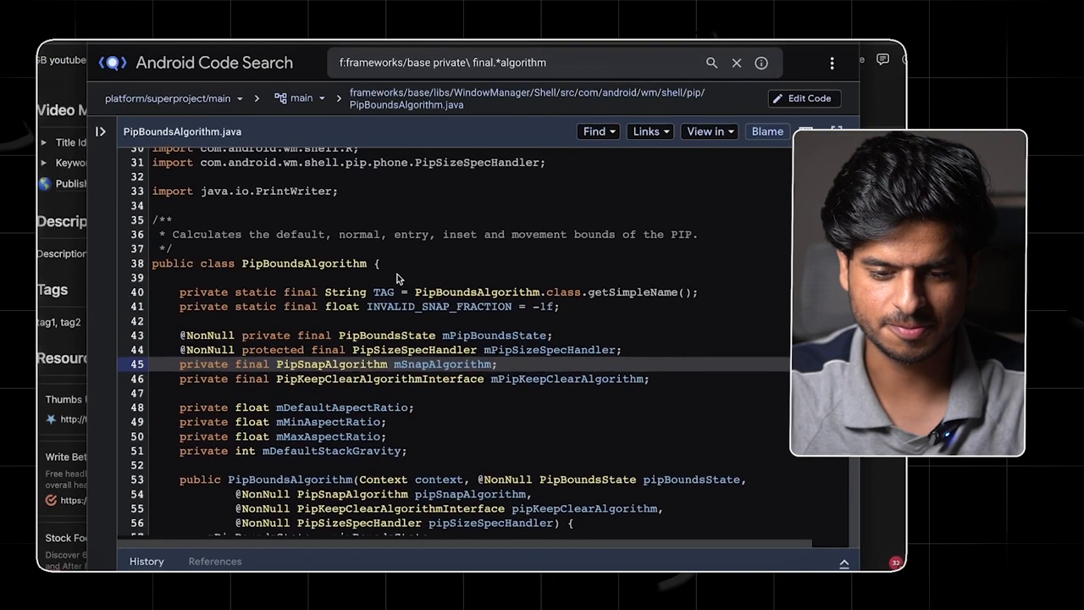
Highlight the class name PipBoundsAlgorithm on line 38.
double_click(299, 272)
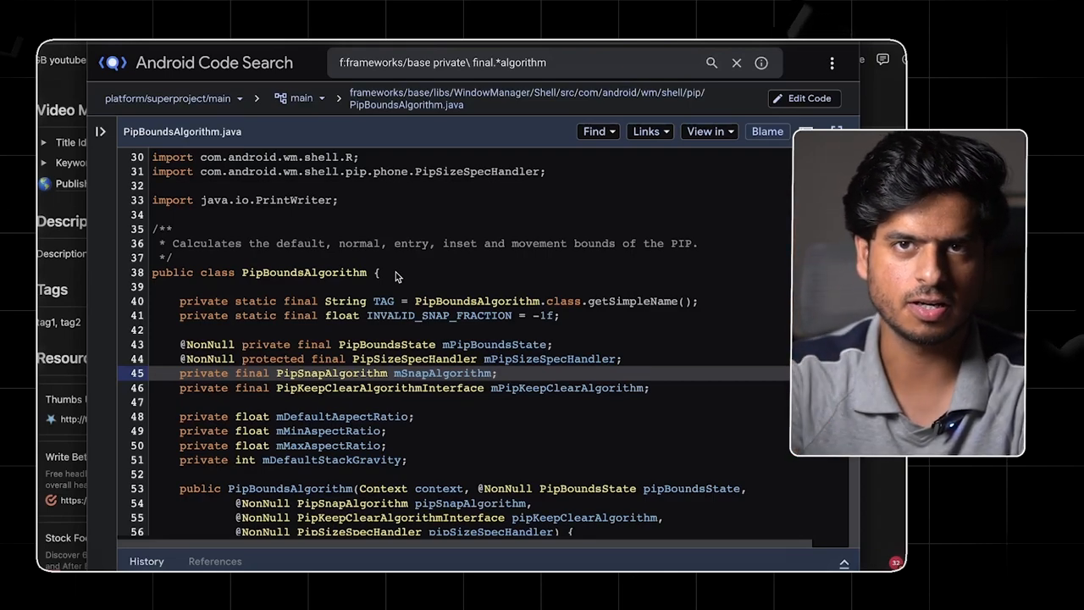
double_click(333, 272)
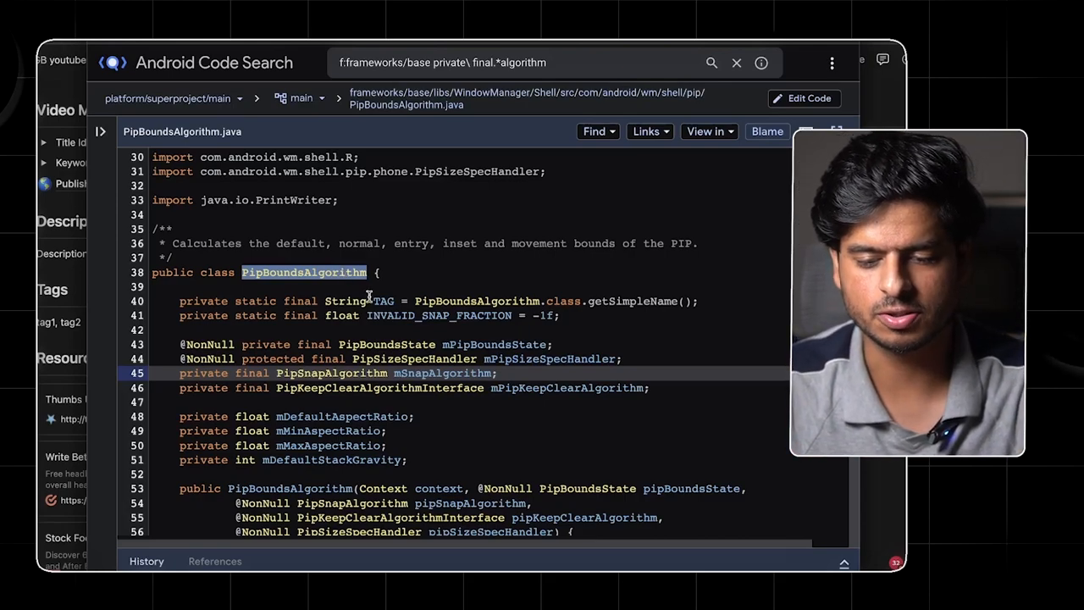
Select the line-45 mSnapAlgorithm field, then highlight just its PipSnapAlgorithm type.
triple_click(319, 374)
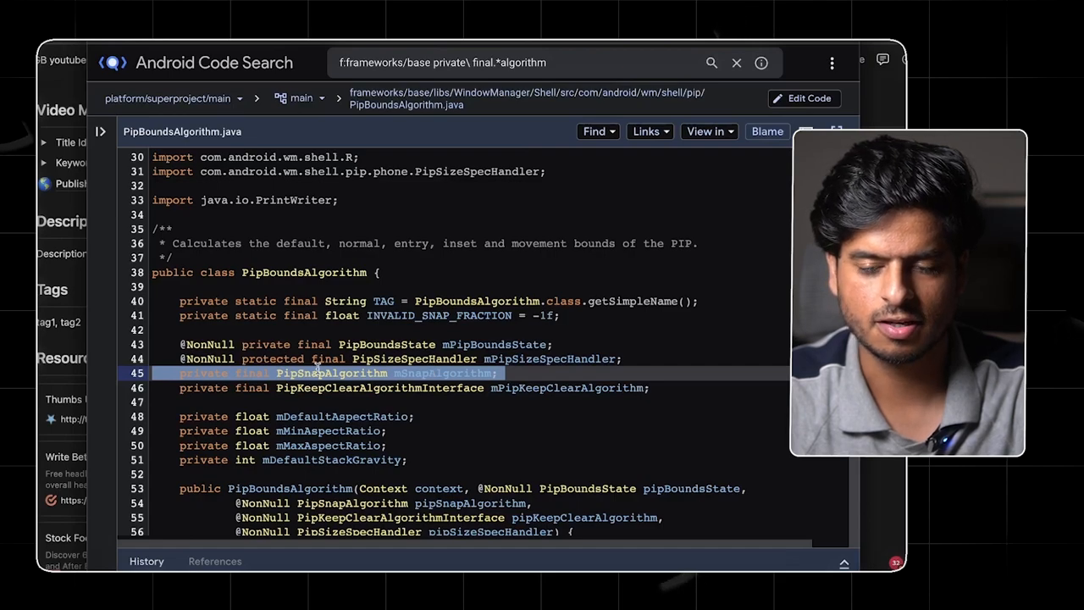
triple_click(363, 374)
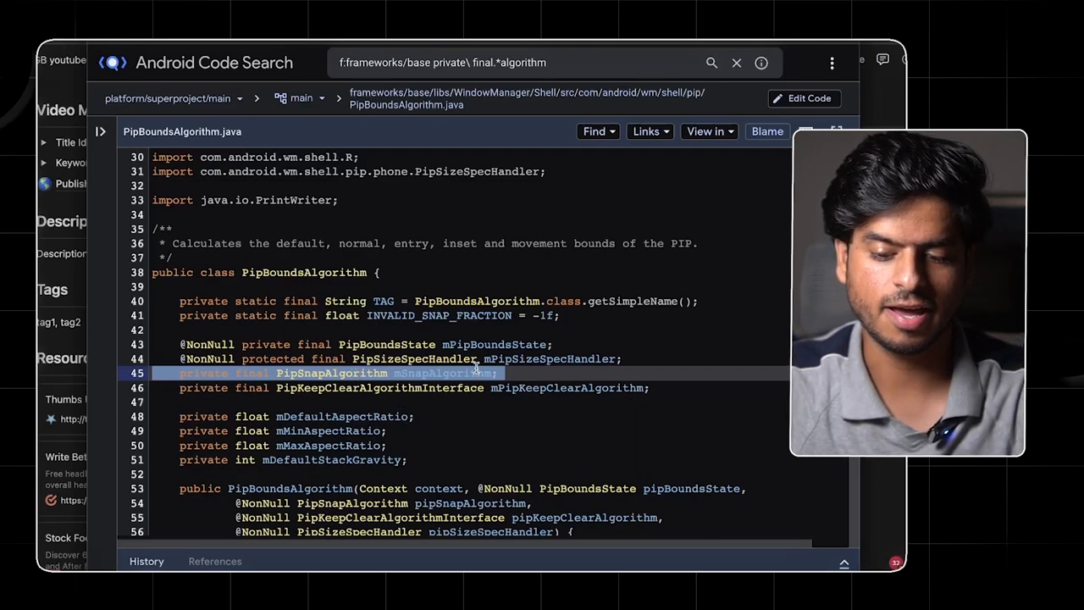
double_click(335, 374)
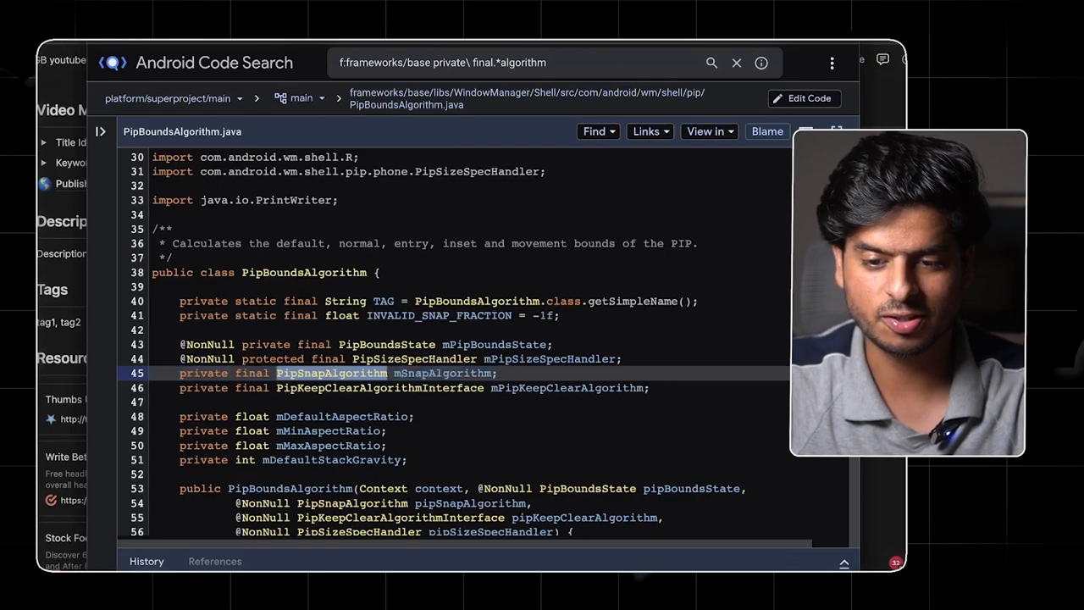